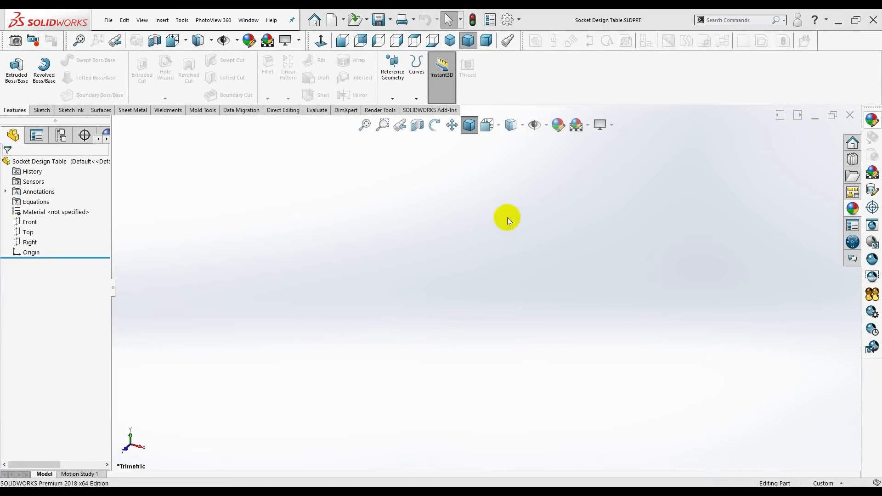
Step: Set the document's unit system to IPS and raise the shaded and draft image quality to a deviation of about 0.15 mm
click(518, 20)
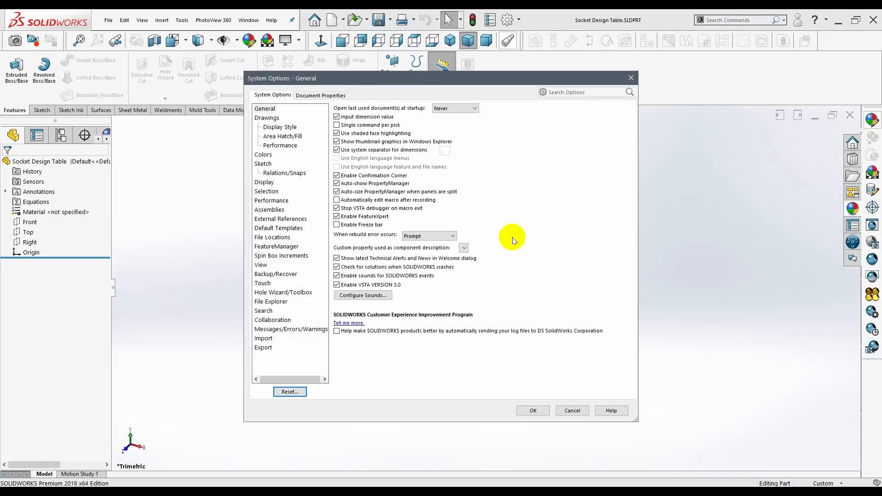
click(303, 96)
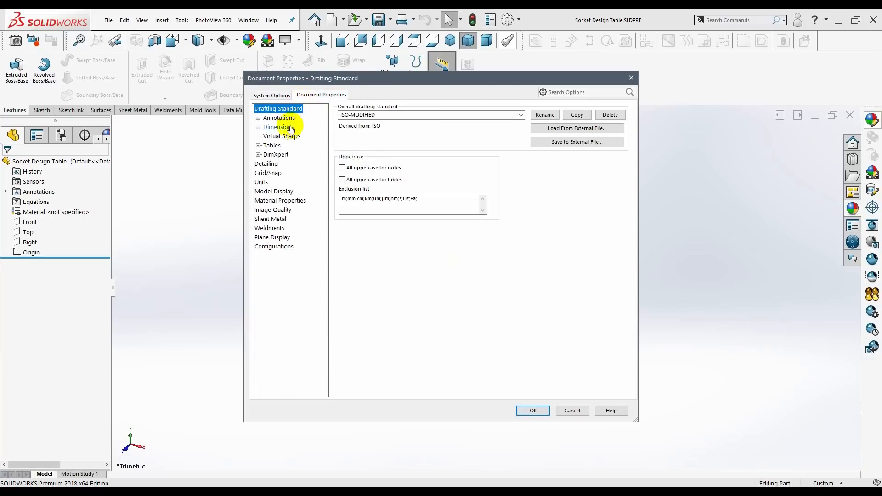
click(262, 183)
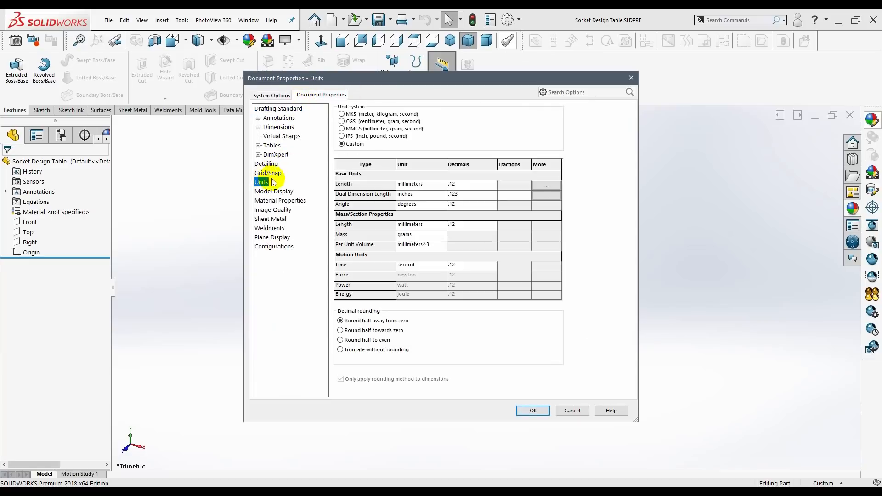
click(342, 136)
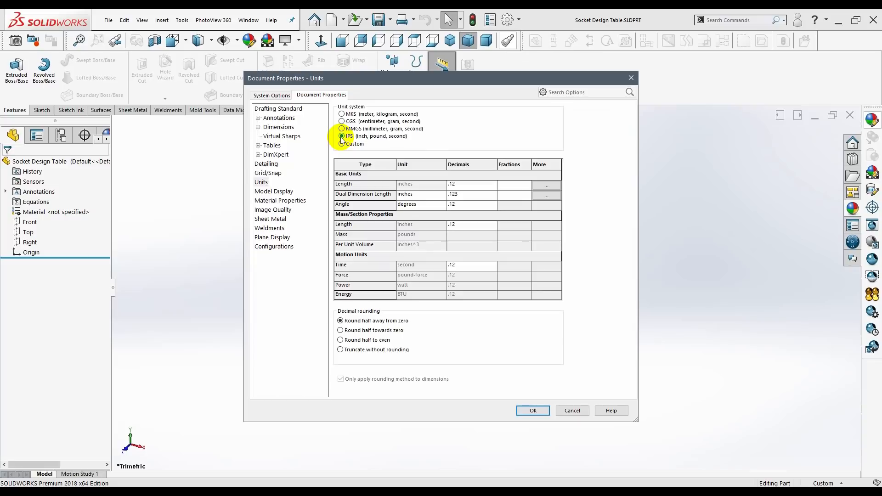
click(265, 210)
mouse_move(361, 122)
mouse_down()
mouse_move(498, 143)
mouse_move(500, 157)
mouse_up()
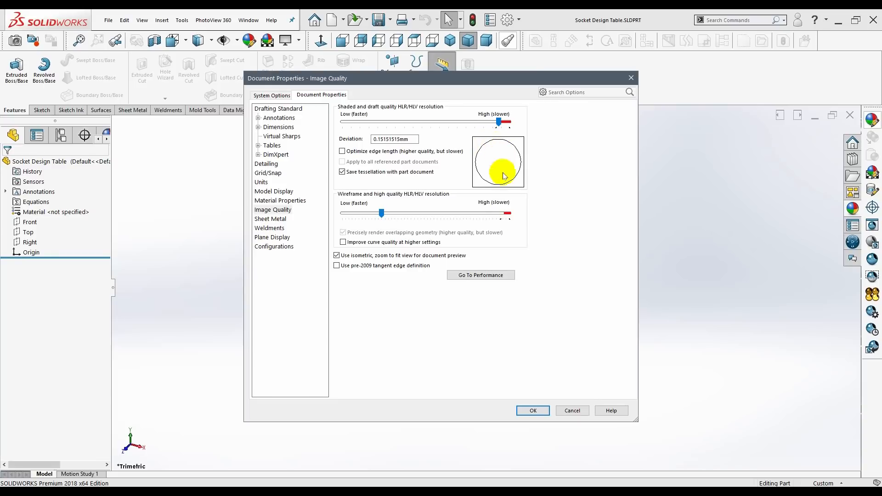
click(539, 410)
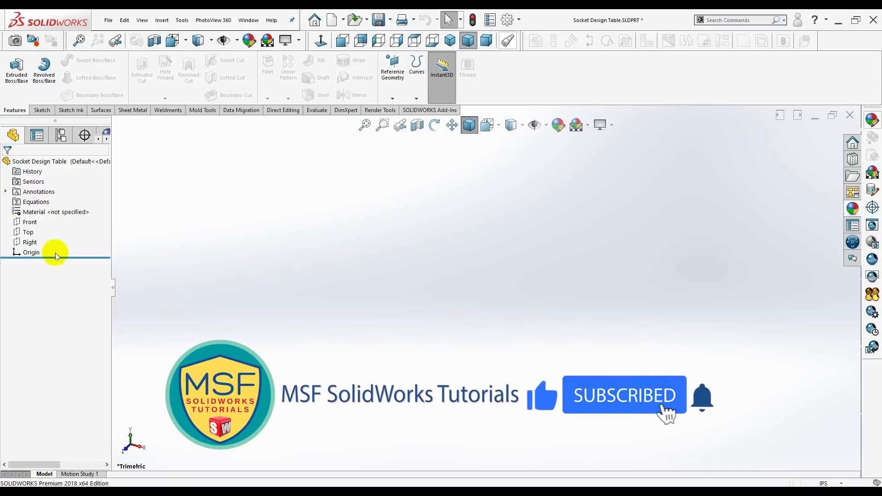
Step: Sketch a circle with a 0.770 in diameter dimension on the Top plane, centred on the origin
click(25, 231)
click(28, 222)
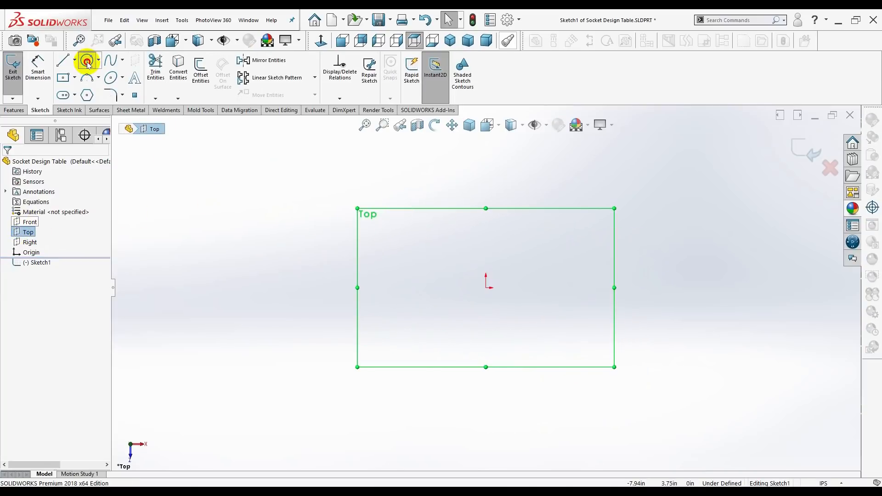
click(87, 60)
click(486, 288)
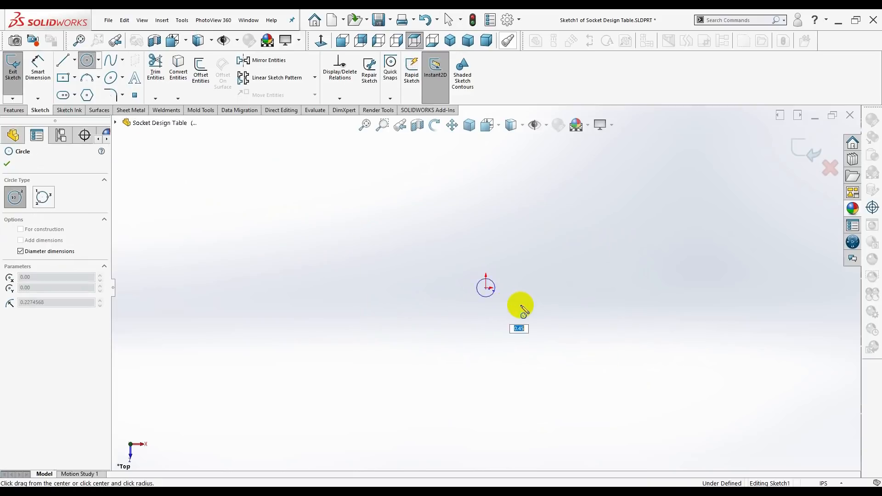
key(BackSpace)
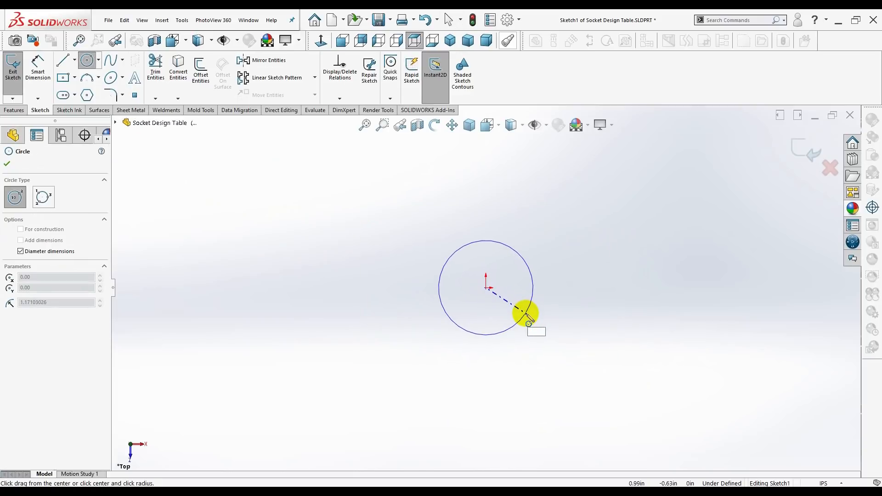
text(.770)
key(Return)
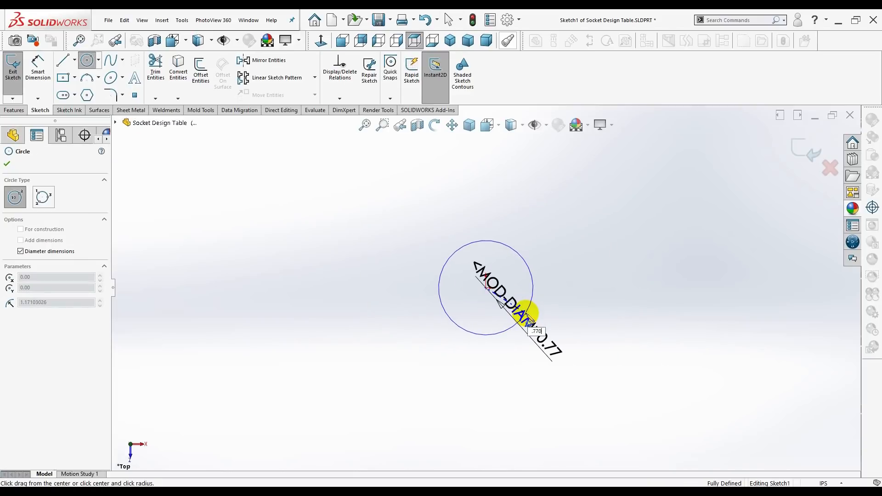
click(7, 163)
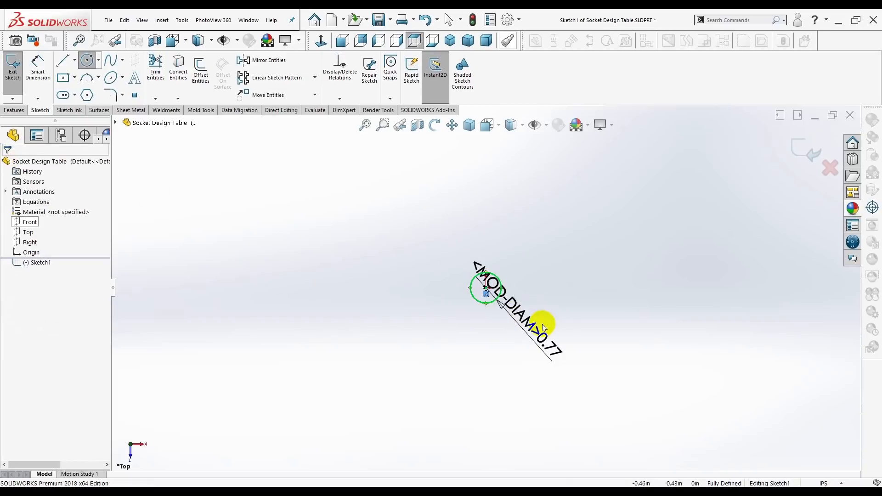
Step: Move the circle's diameter dimension clear to the upper right of the circle and rename it Socket_Diameter
drag(526, 321, 582, 245)
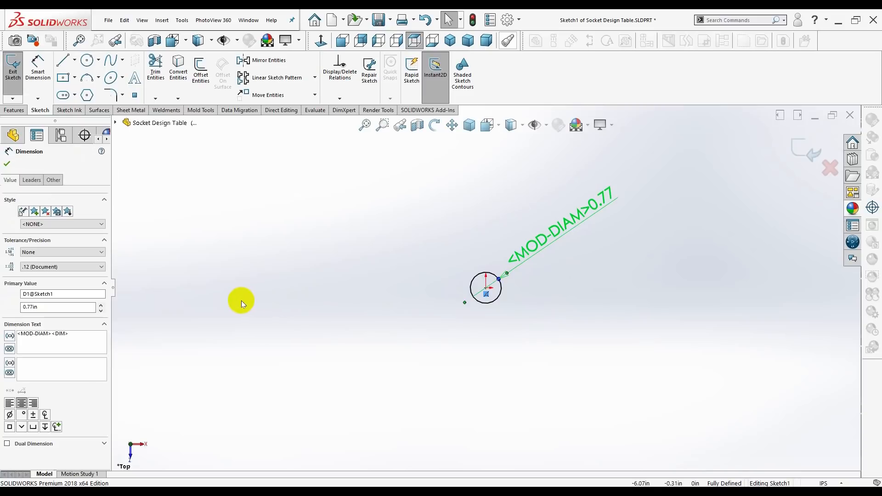
click(32, 293)
key(BackSpace)
key(BackSpace)
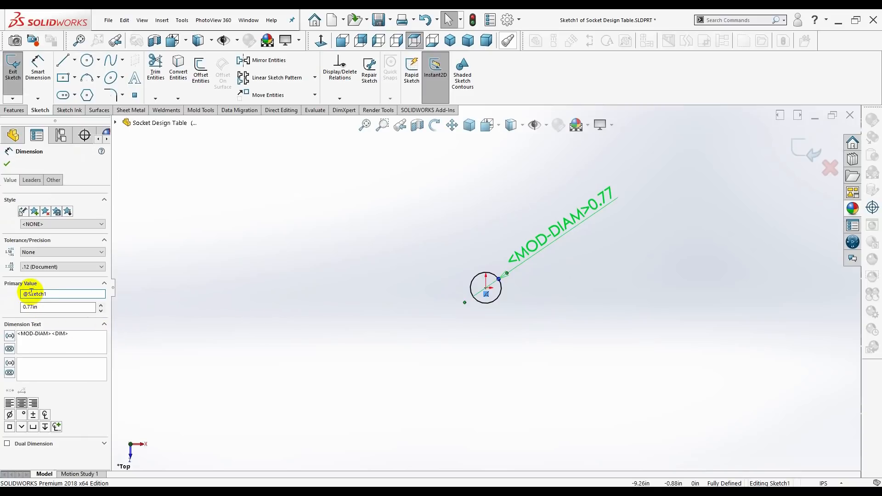
text(Socket_Diameter)
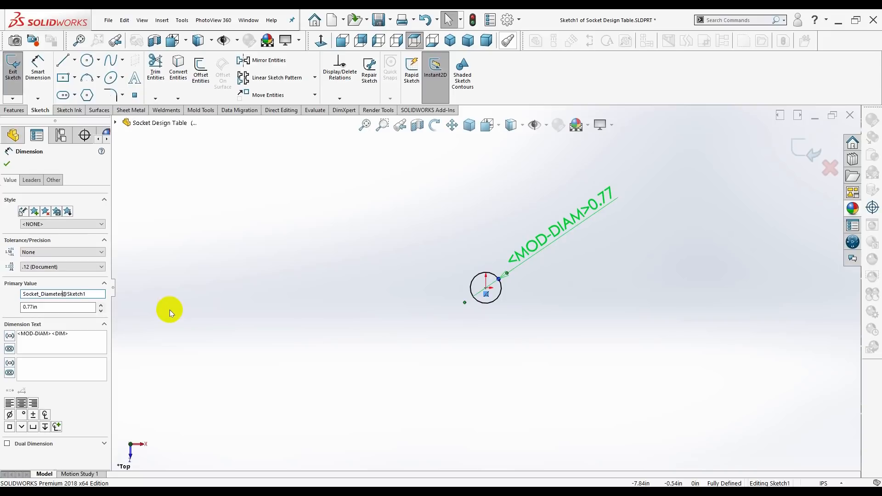
click(7, 163)
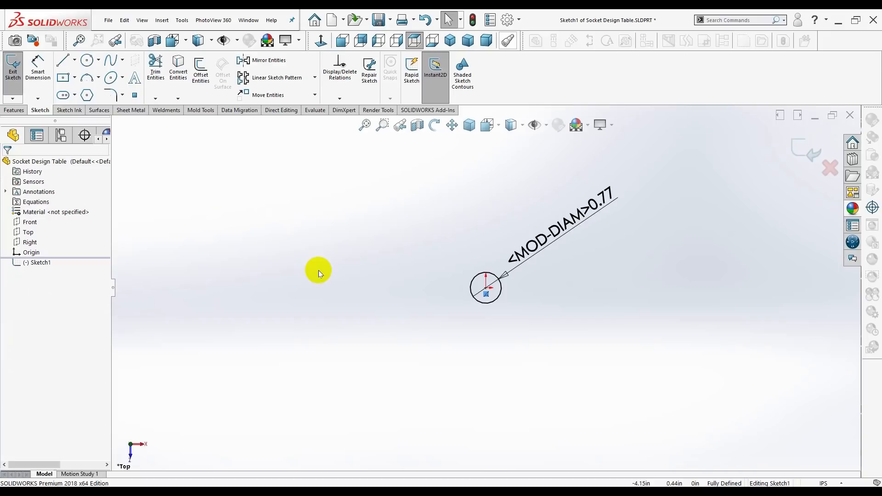
Step: Extrude the circle as a blind boss to a depth of 0.960 in
click(14, 110)
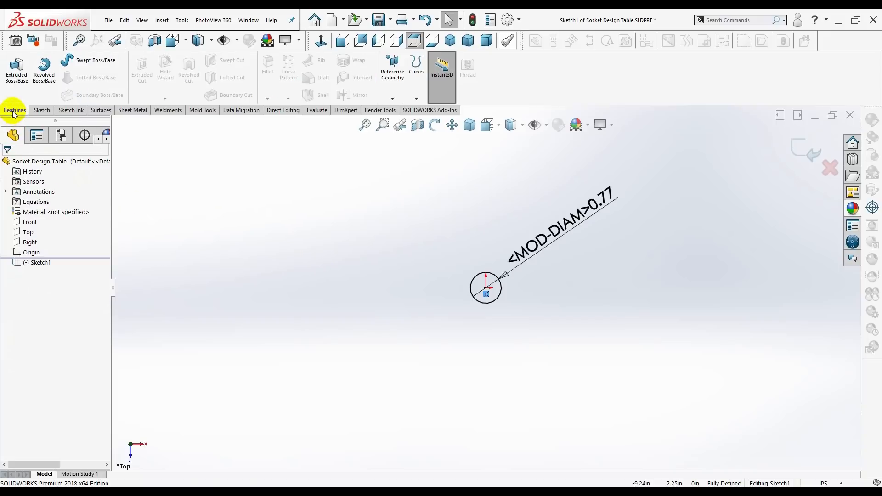
click(11, 86)
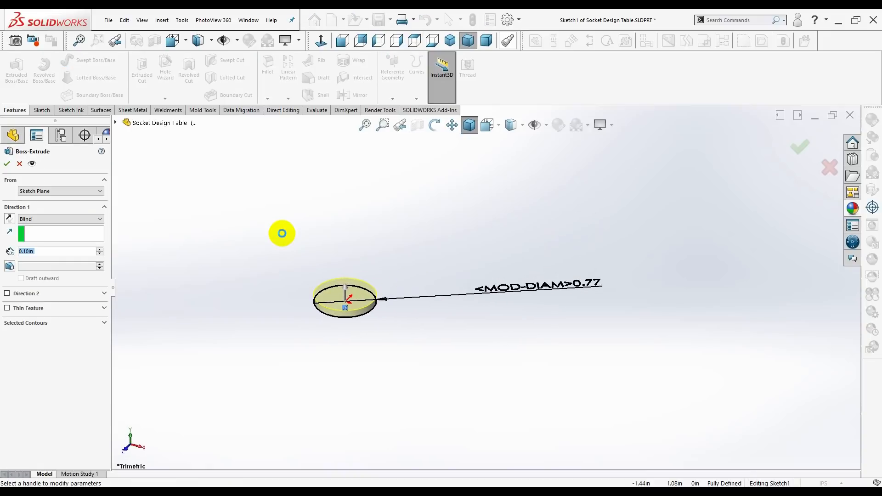
text(.96)
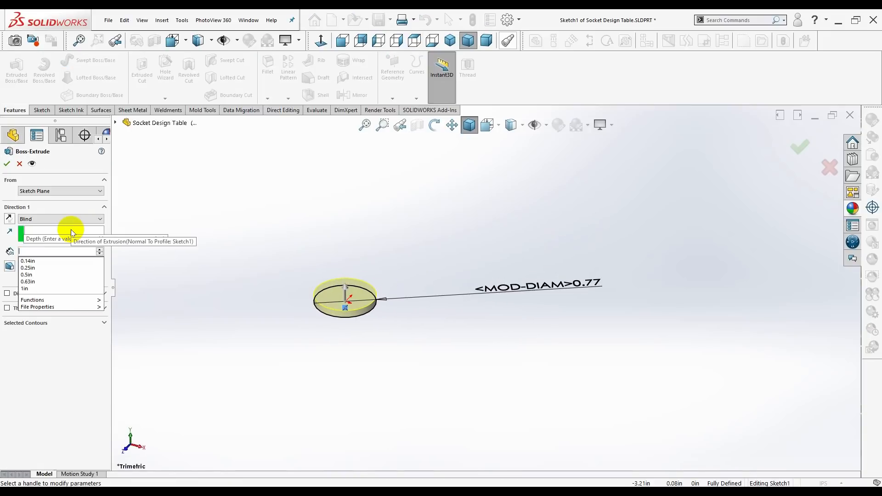
text(0)
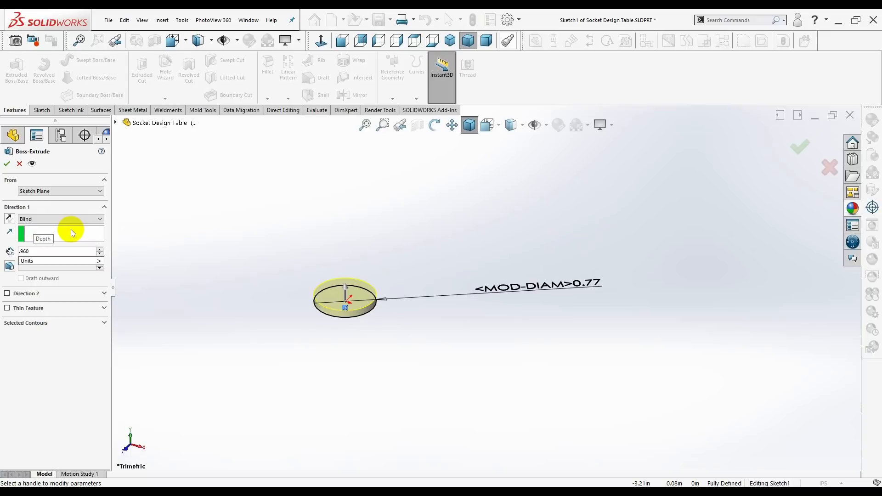
key(Return)
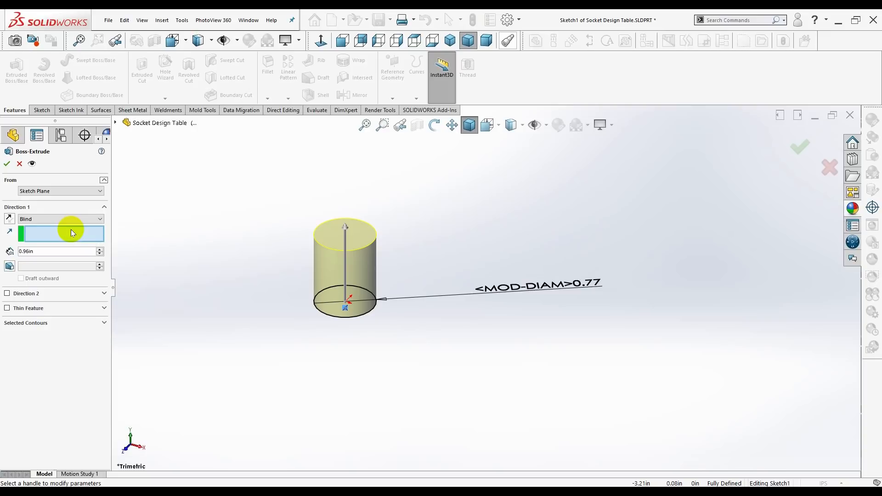
click(6, 163)
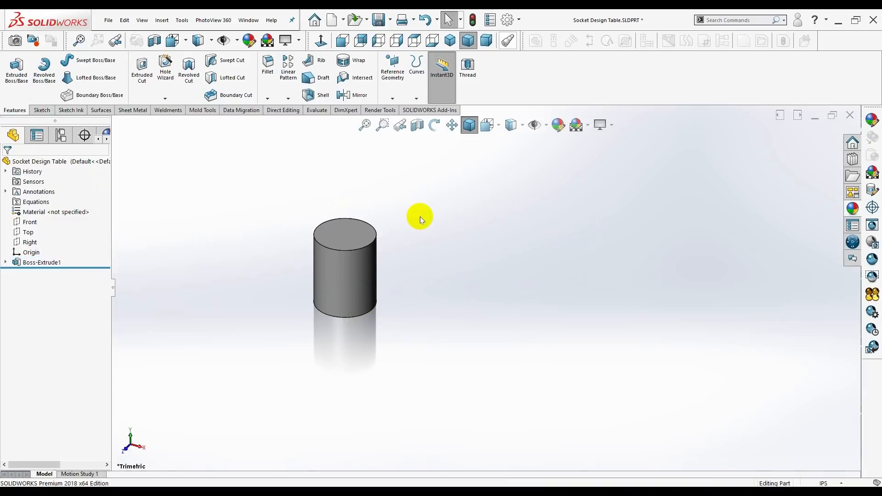
Step: Apply the brushed steel appearance from the Metal > Steel collection to the part
click(852, 210)
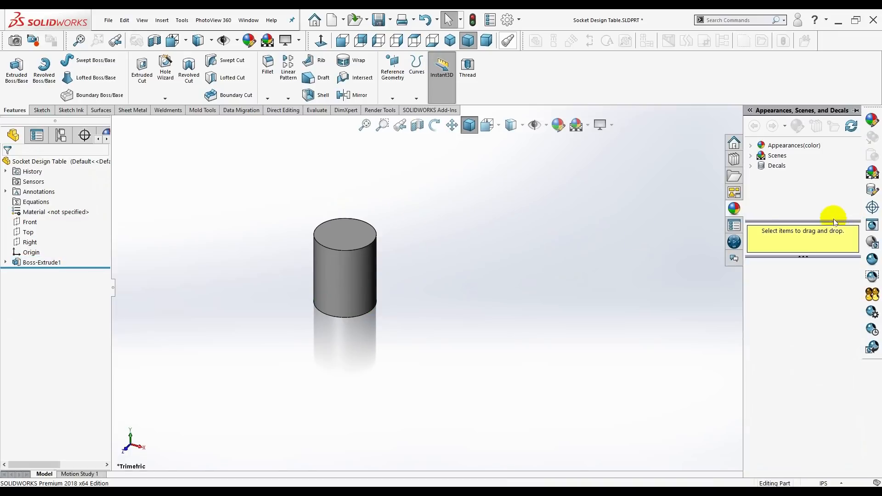
click(751, 145)
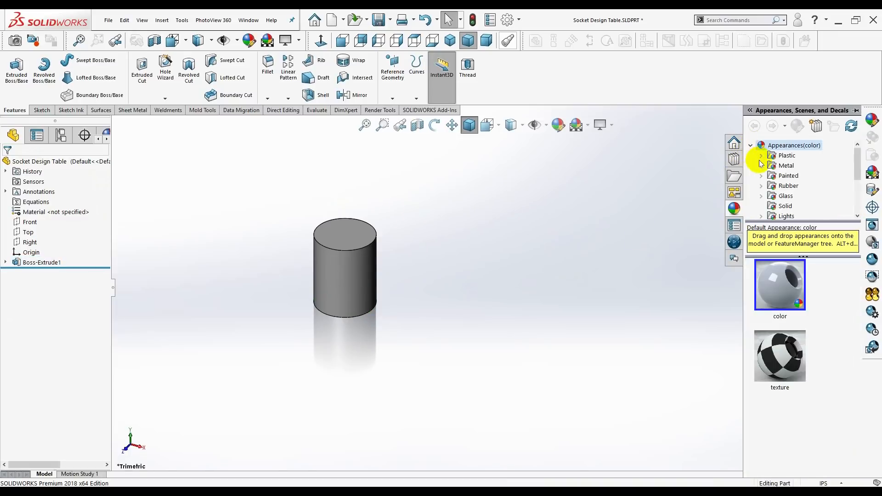
double_click(777, 165)
click(791, 158)
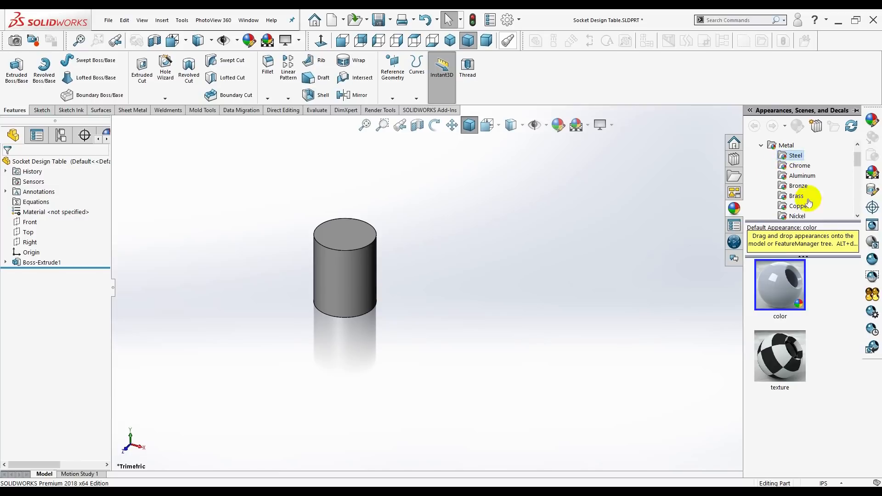
click(797, 352)
double_click(797, 350)
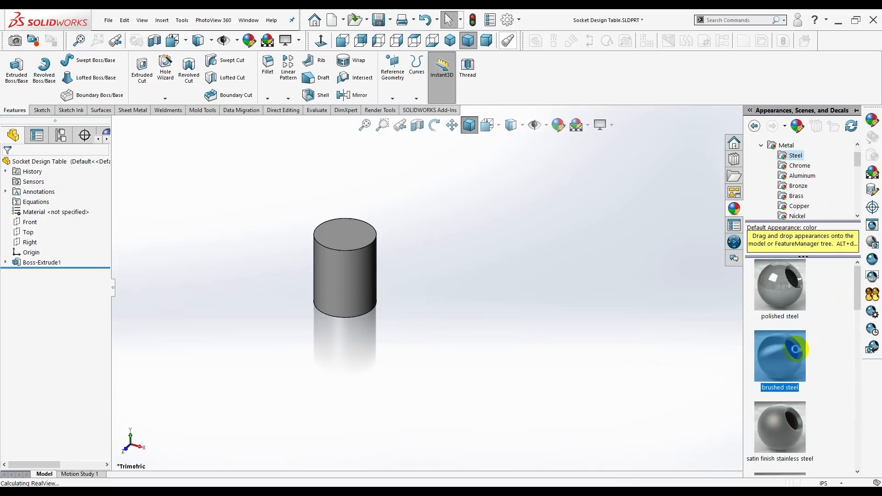
click(592, 352)
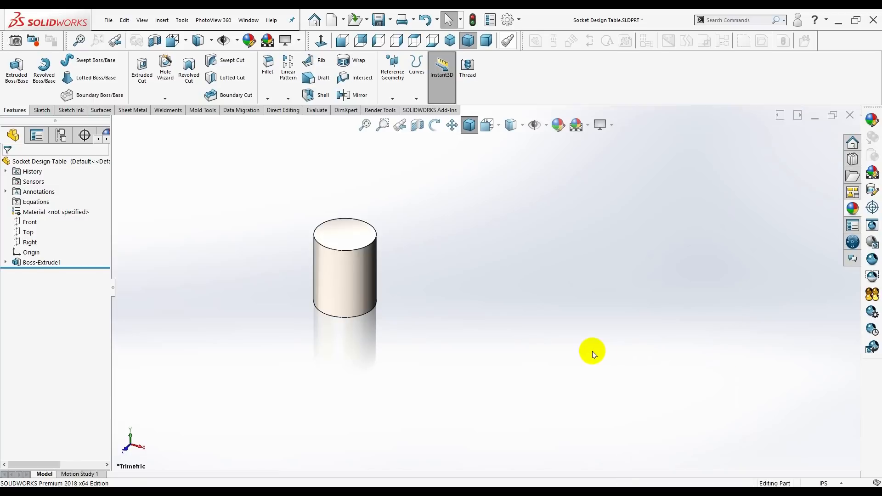
Step: Show the part's feature dimensions in the isometric view, with the whole model and its dimensions fitted on screen
click(450, 40)
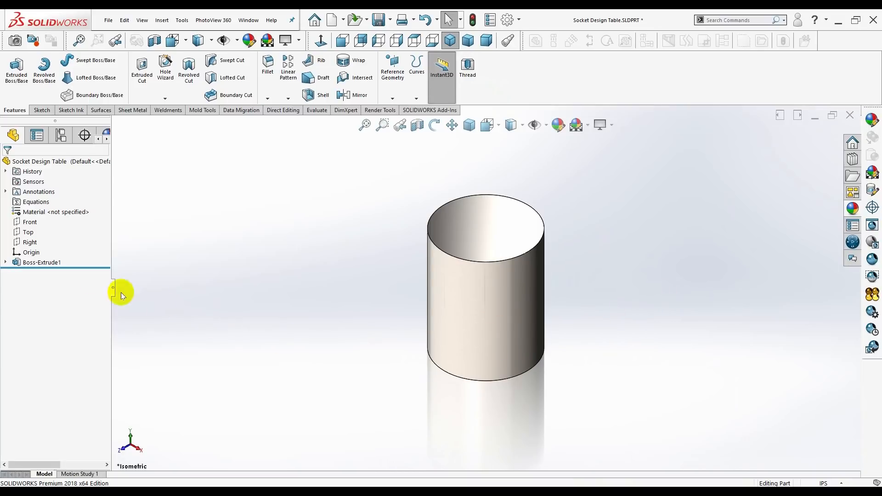
right_click(22, 195)
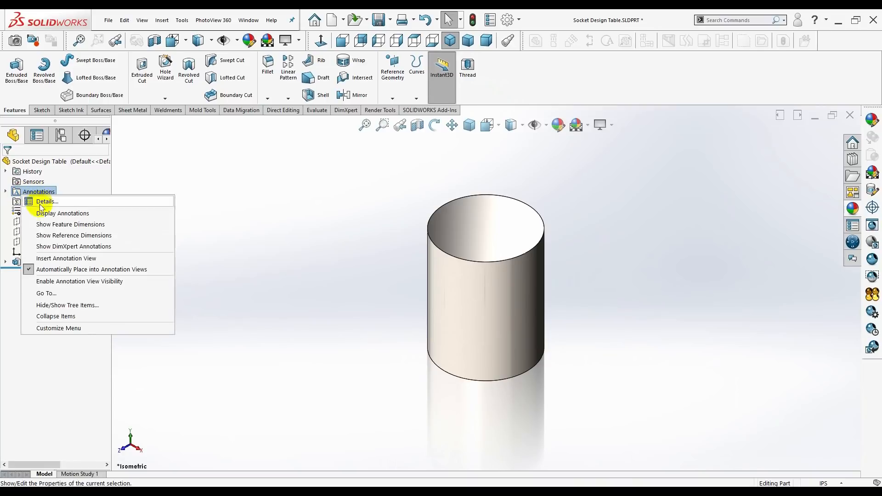
click(40, 224)
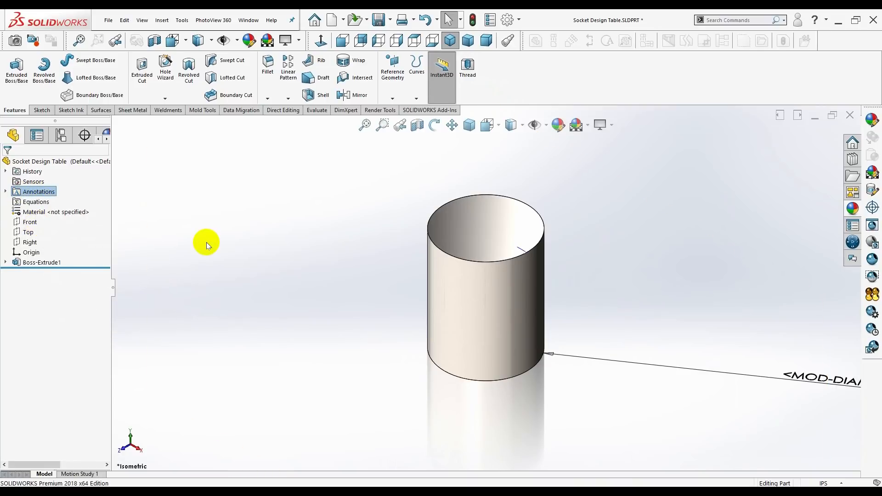
key(f)
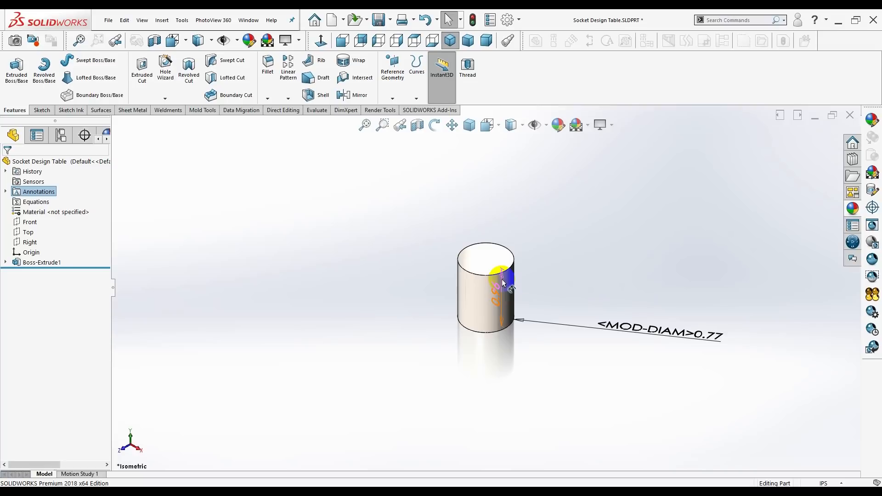
click(497, 308)
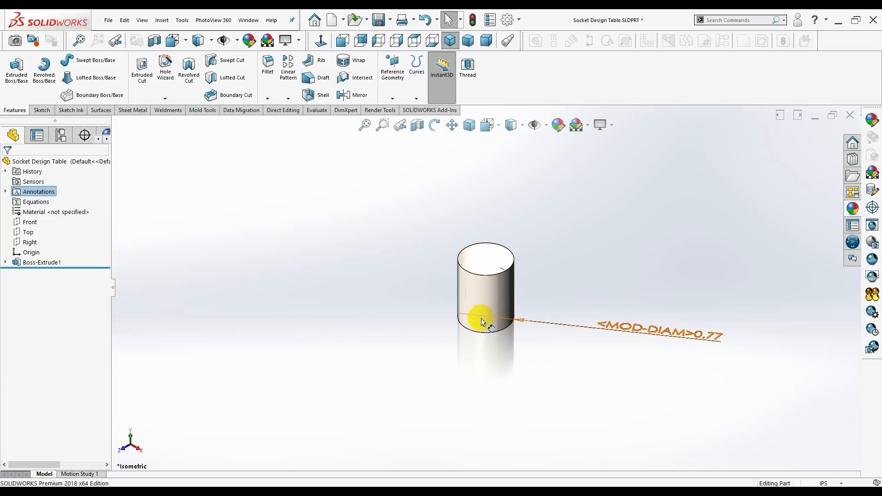
click(503, 322)
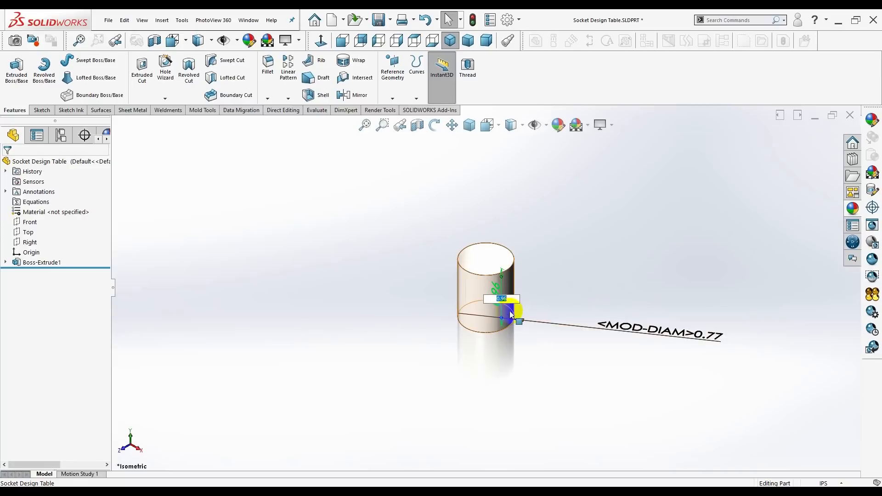
right_click(501, 287)
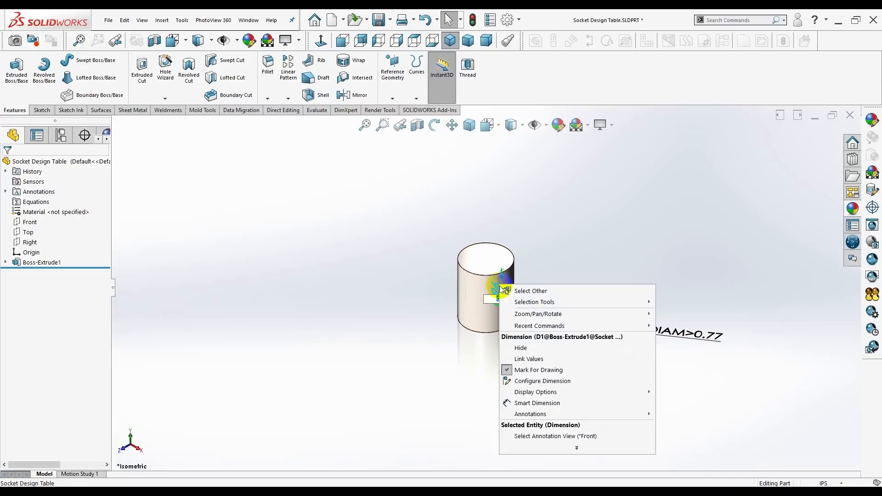
key(Escape)
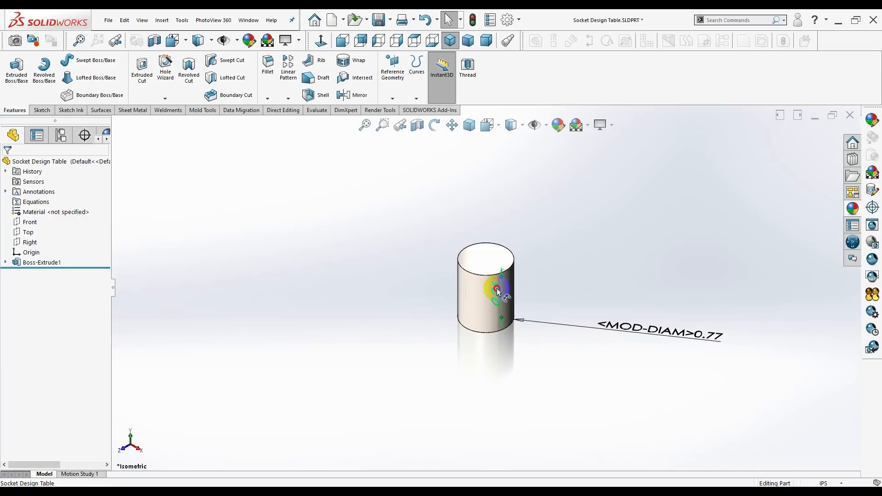
Step: Rename the cylinder's extrusion height dimension to Socket_Height
double_click(495, 290)
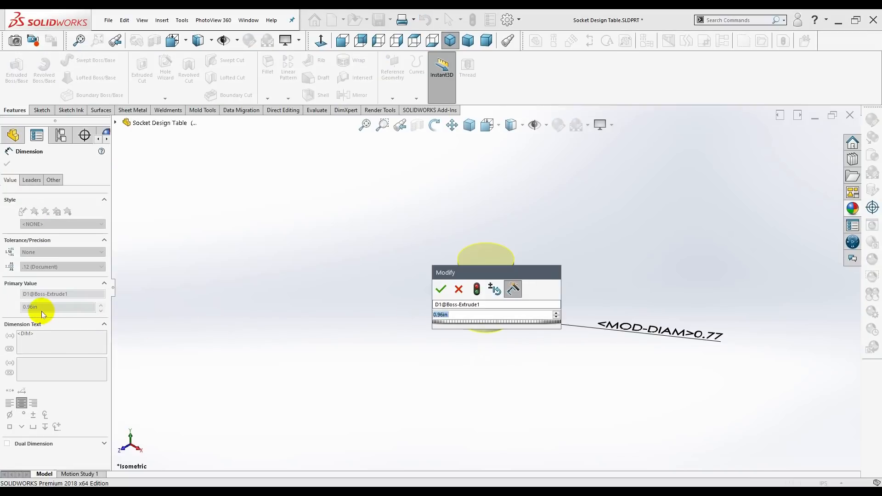
click(28, 337)
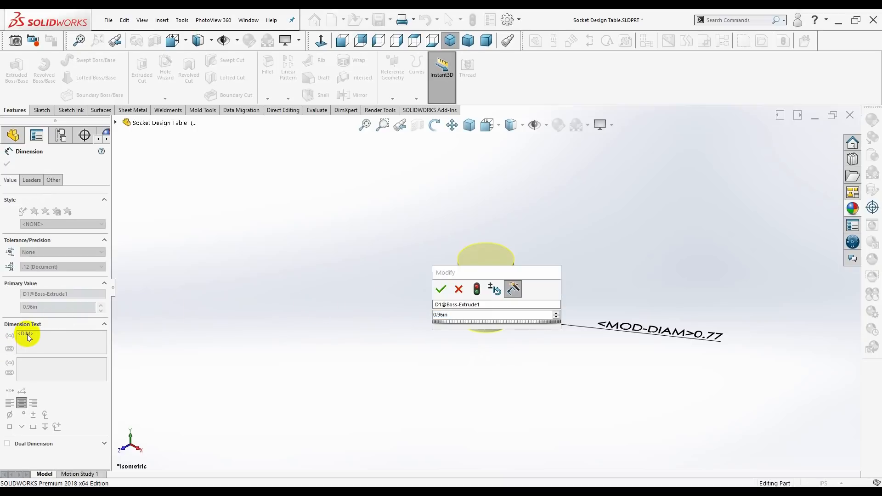
click(441, 289)
click(30, 294)
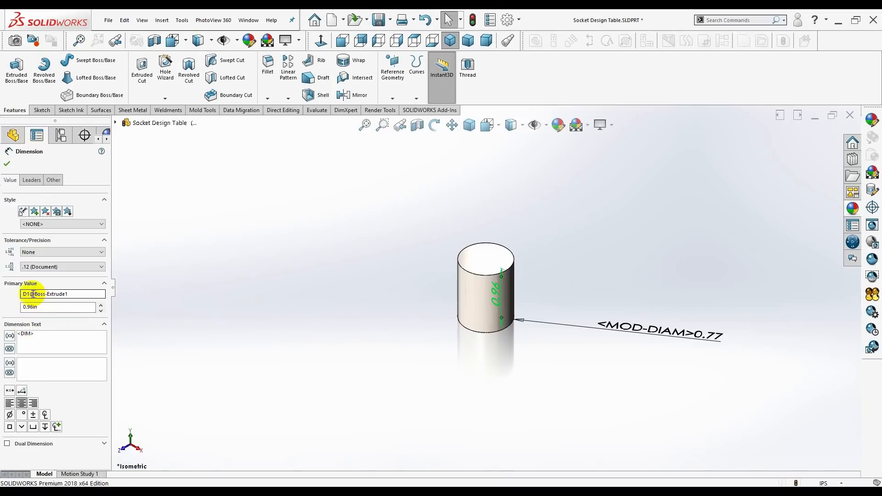
key(BackSpace)
key(BackSpace)
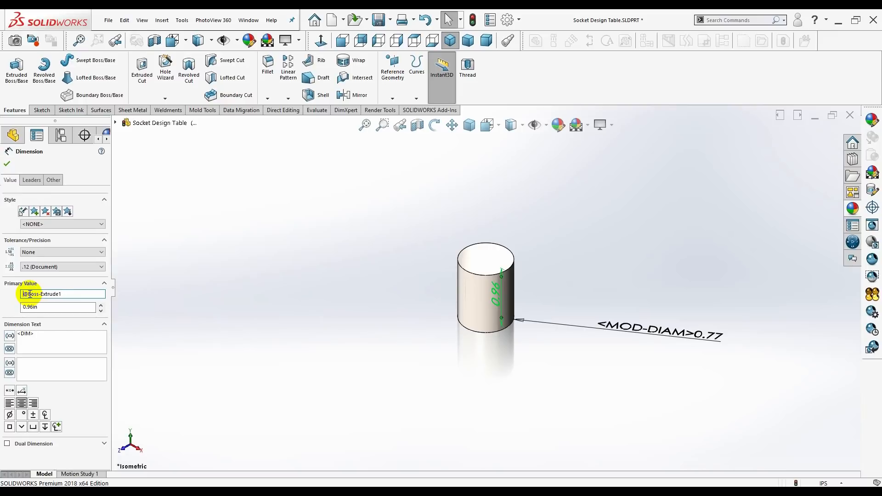
text(Socket_Height)
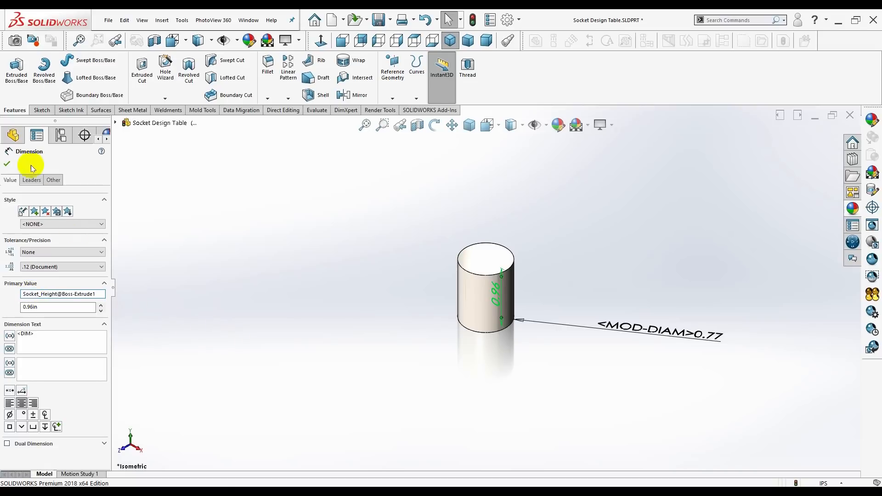
click(6, 164)
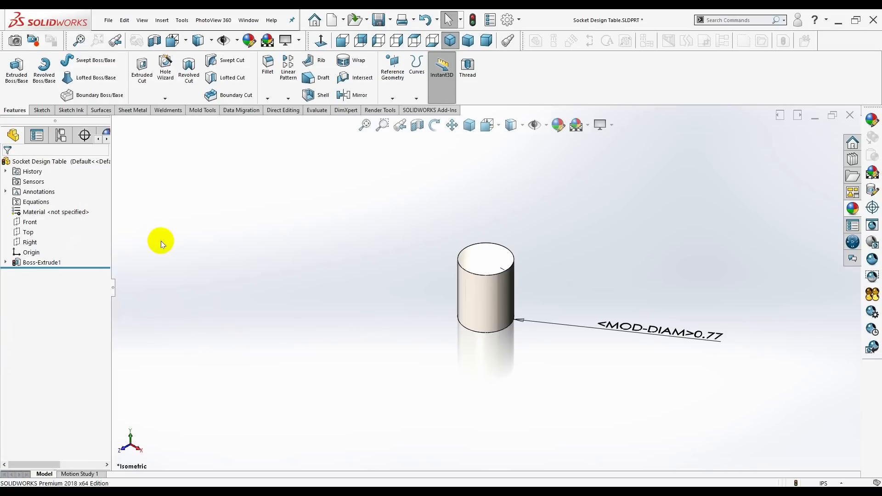
Step: Hide the part's feature dimensions and fit the cylinder on screen
right_click(39, 192)
click(59, 209)
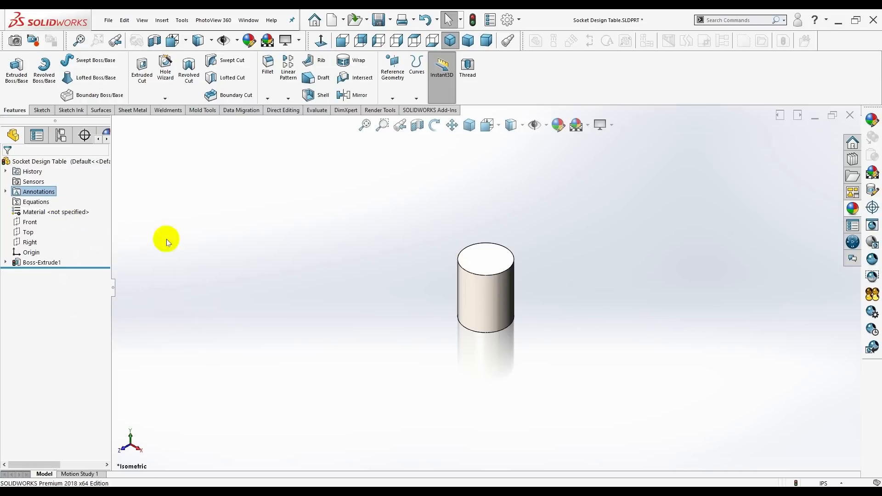
key(f)
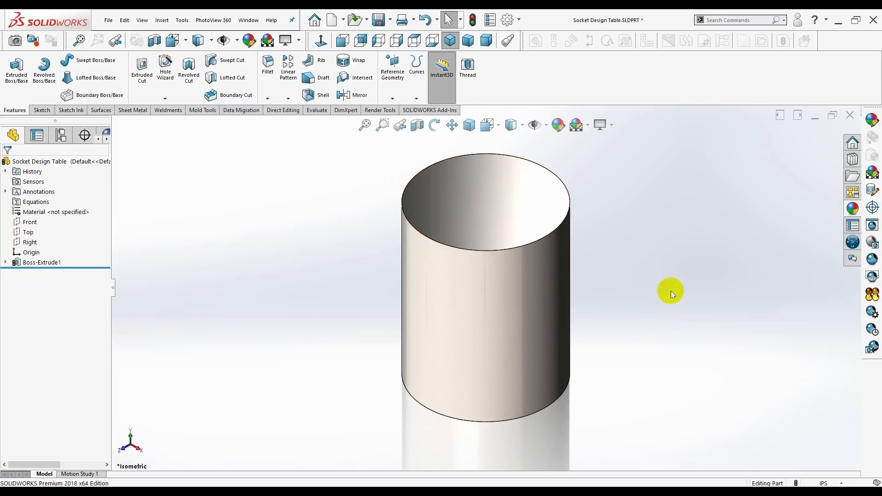
Step: Fillet the cylinder's top circular edge with a symmetric 0.03 in radius, using the full preview
click(533, 243)
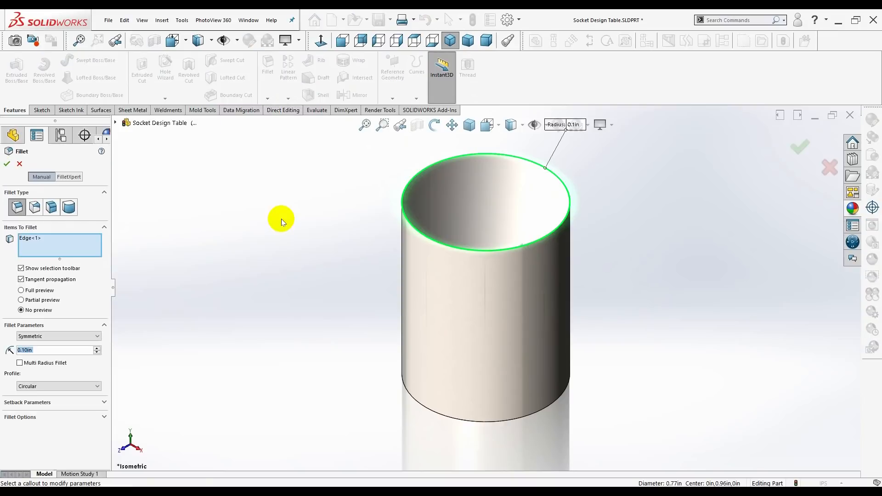
key(BackSpace)
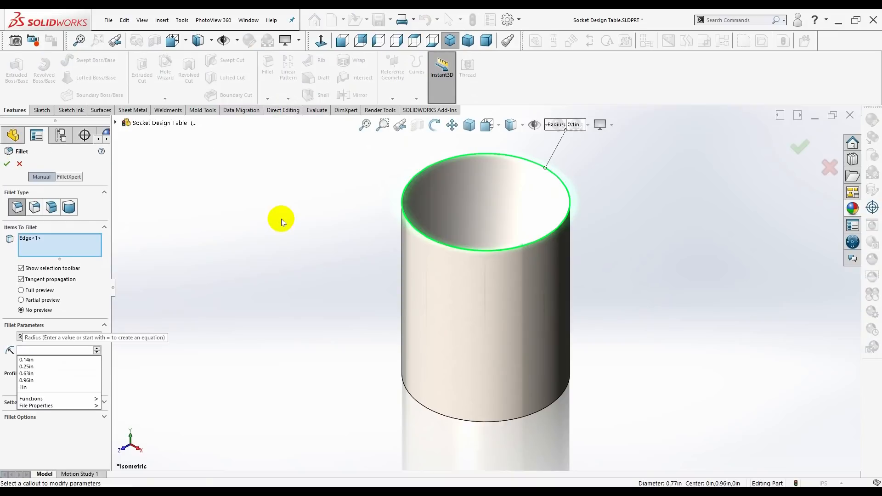
text(.03)
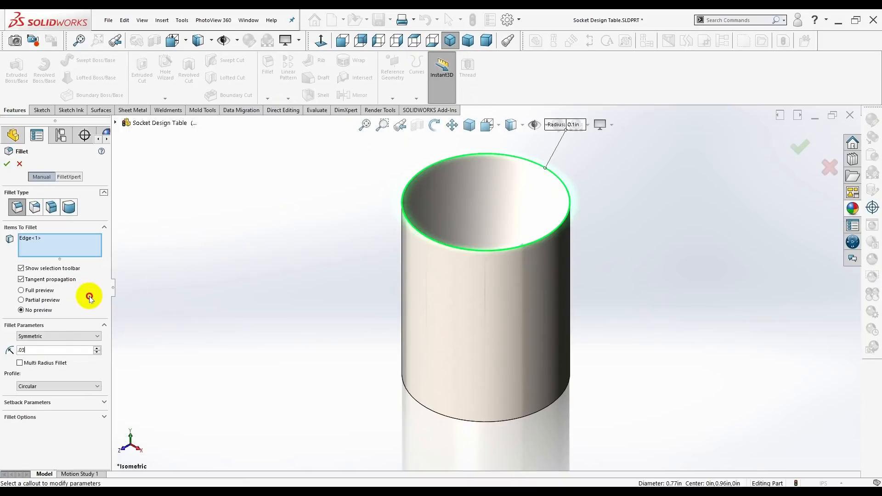
click(89, 300)
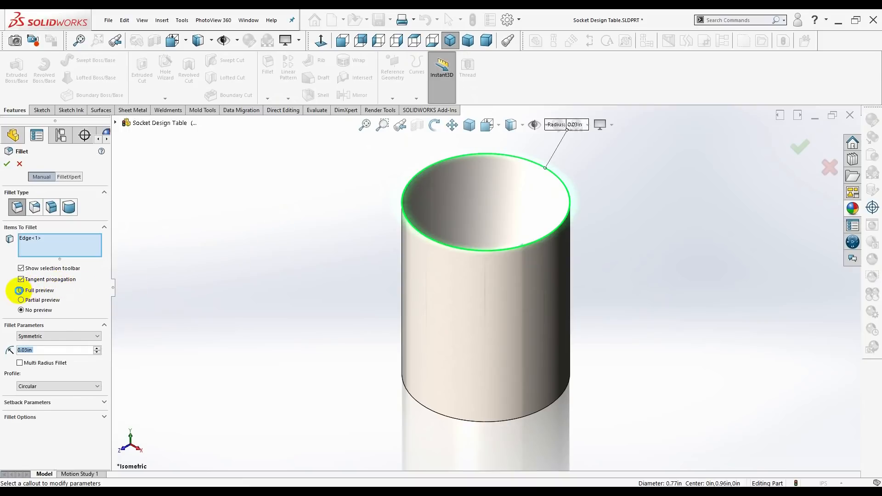
click(23, 290)
click(7, 163)
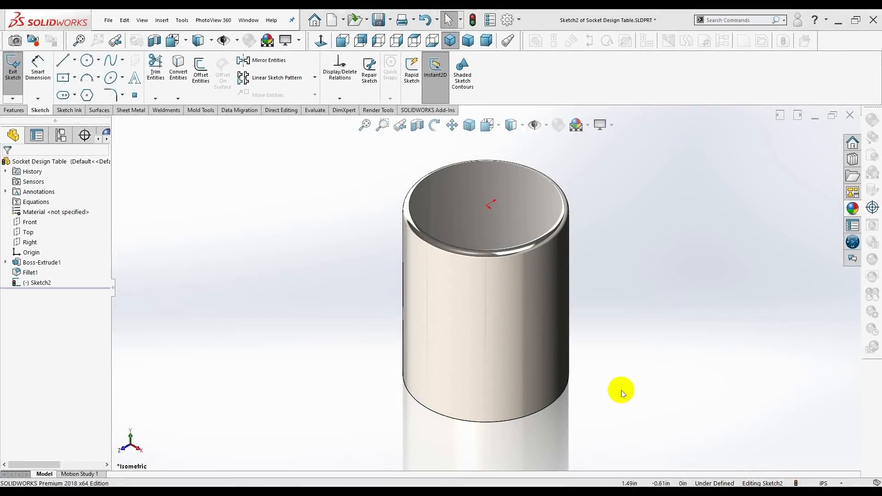
middle_drag(621, 390, 593, 181)
click(443, 347)
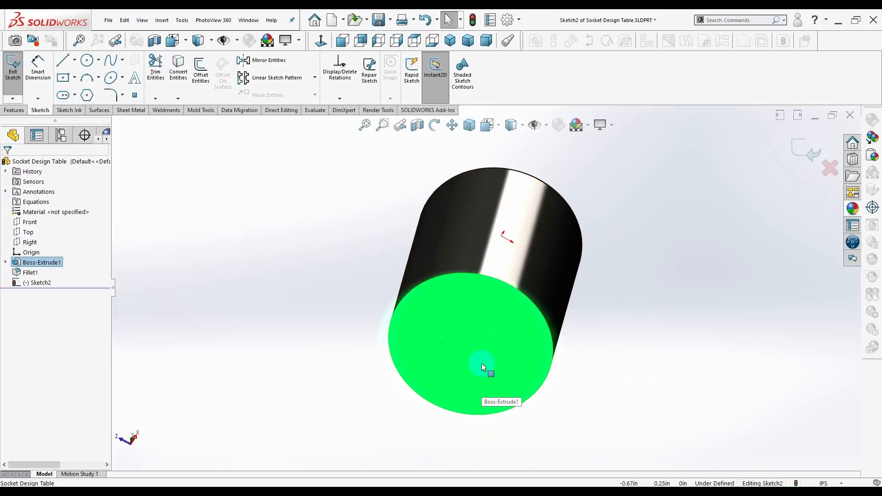
right_click(491, 345)
click(490, 335)
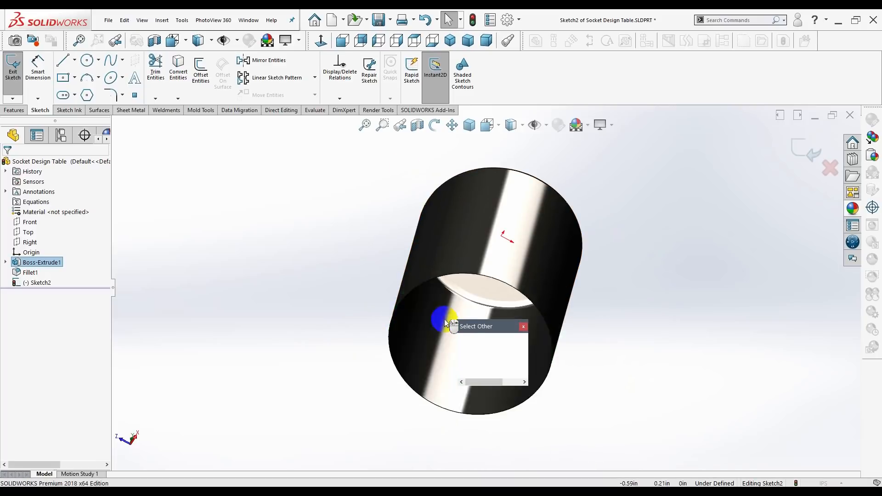
click(512, 336)
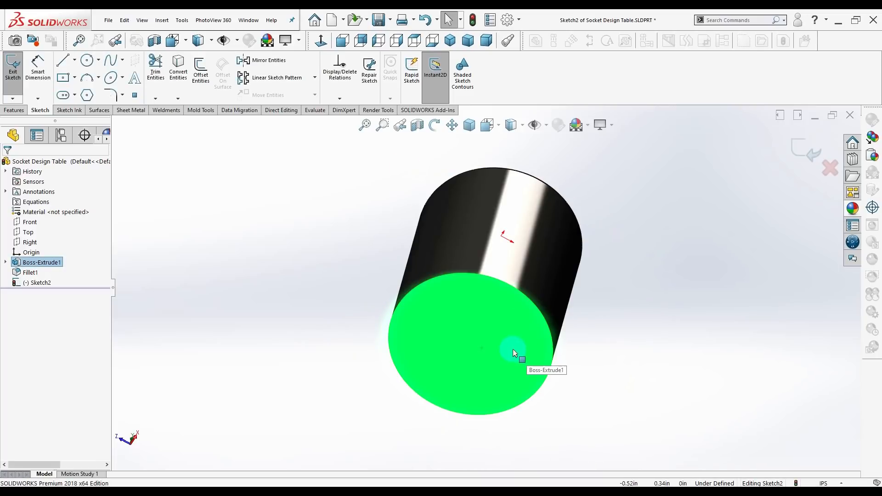
right_click(498, 343)
click(473, 335)
key(Escape)
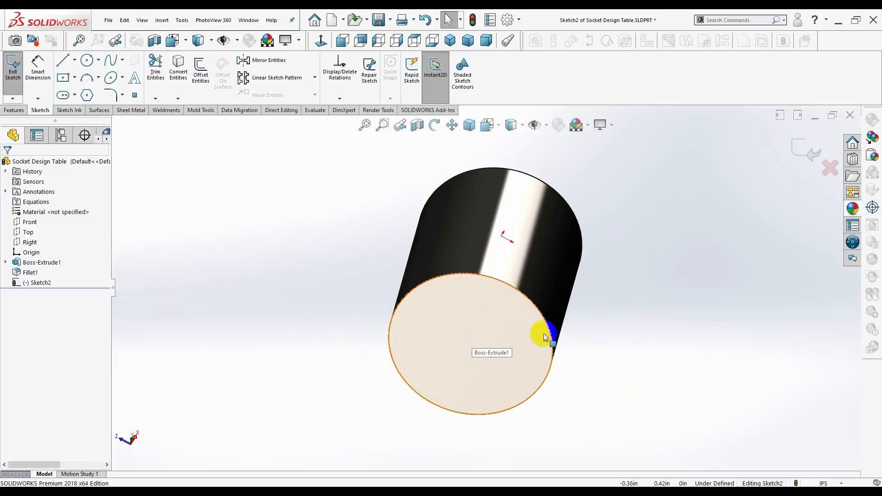
click(13, 69)
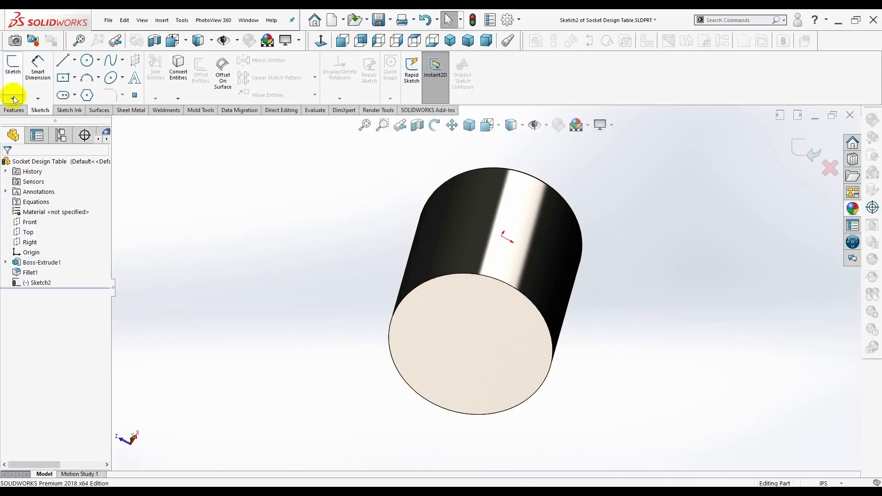
Step: Sketch a 0.380 by 0.380 in center rectangle at the origin on the cylinder's bottom face
click(478, 347)
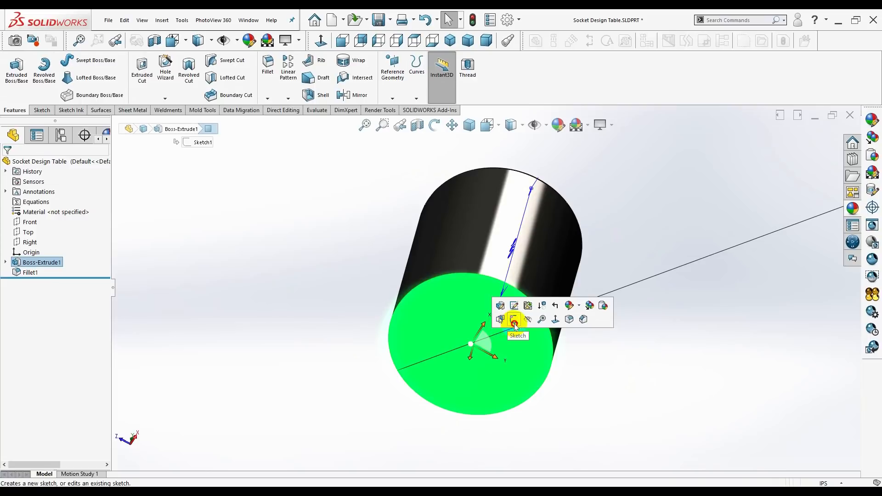
click(514, 323)
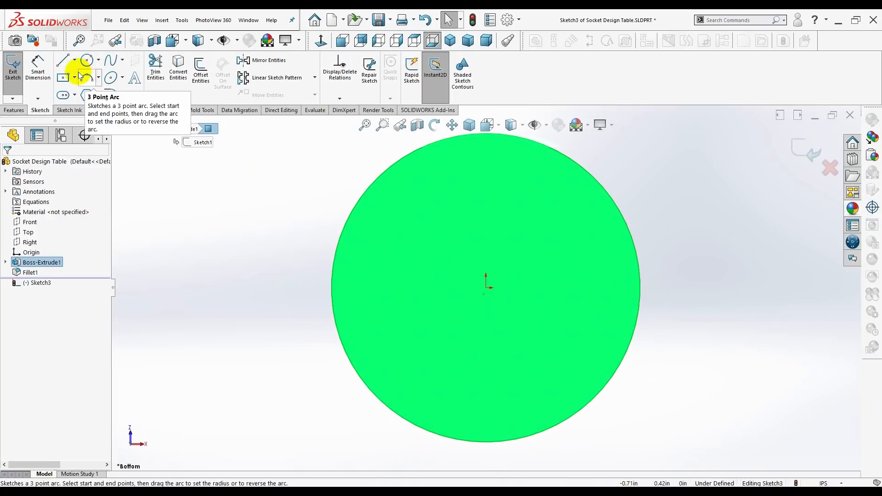
click(75, 77)
click(88, 92)
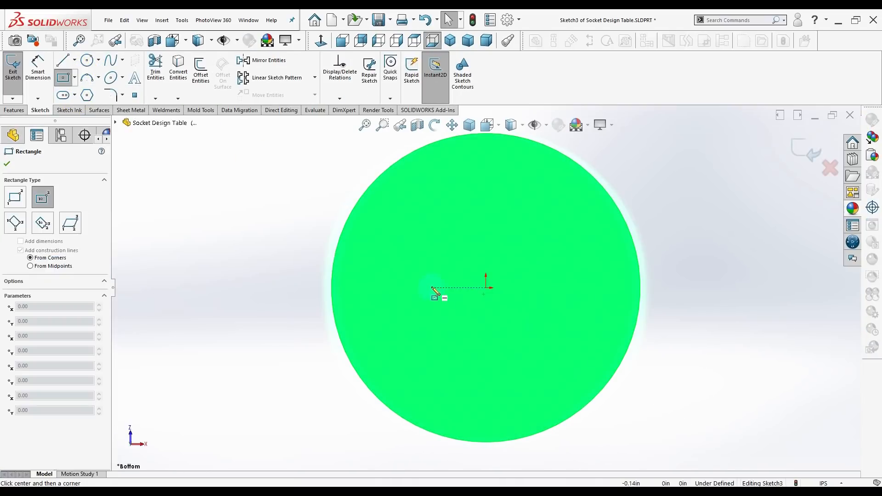
drag(486, 288, 553, 350)
text(0.38)
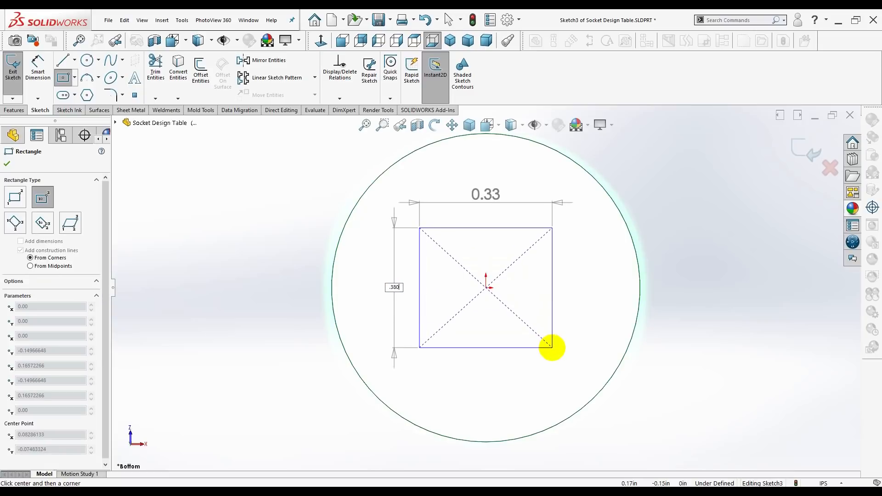
key(Tab)
text(.380)
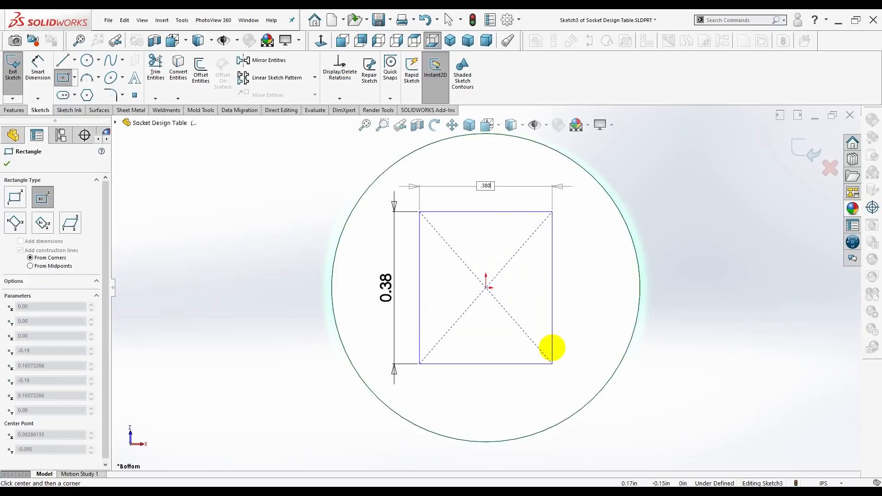
key(Return)
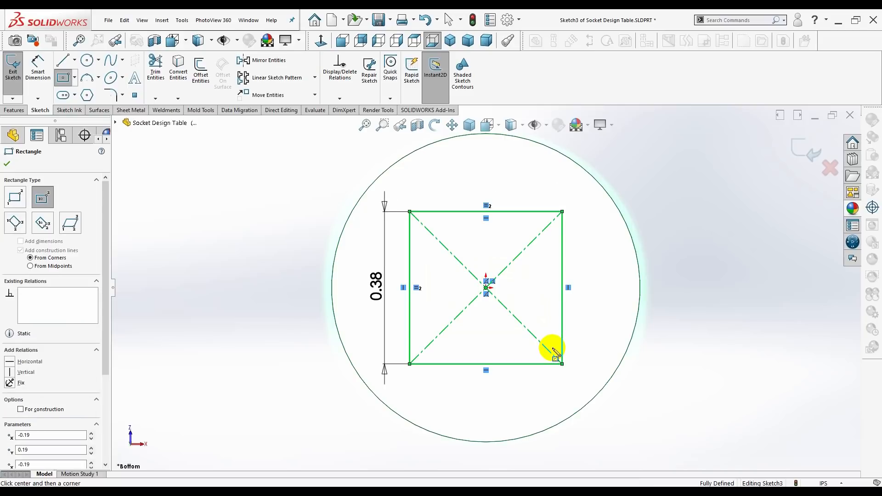
click(6, 164)
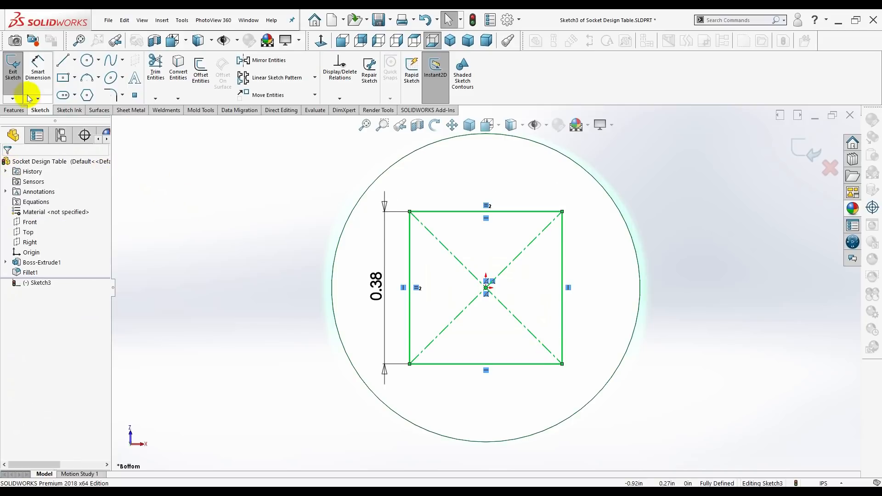
Step: Cut the square sketch into the cylinder's bottom as a blind extruded cut to a depth of 0.450 in
click(13, 111)
click(142, 73)
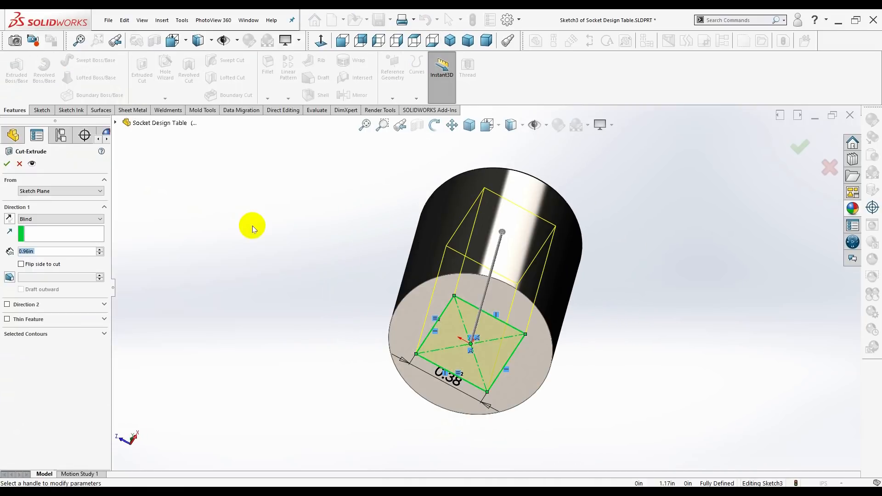
text(.450)
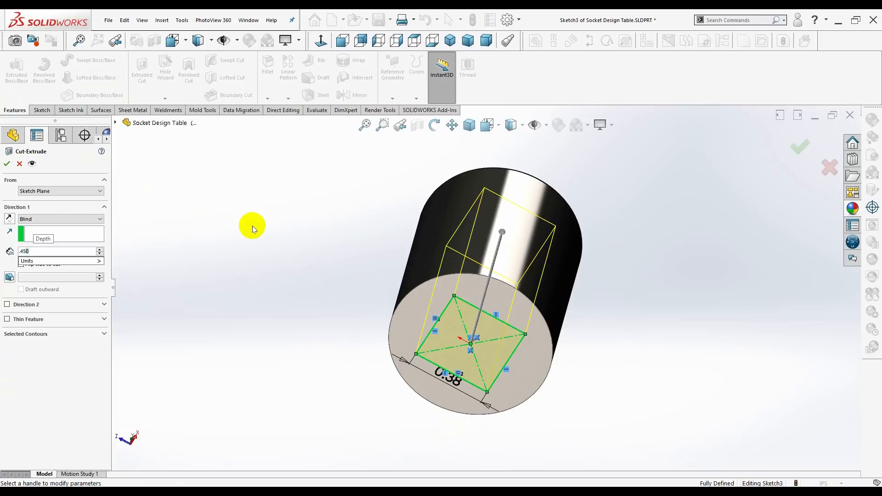
key(Return)
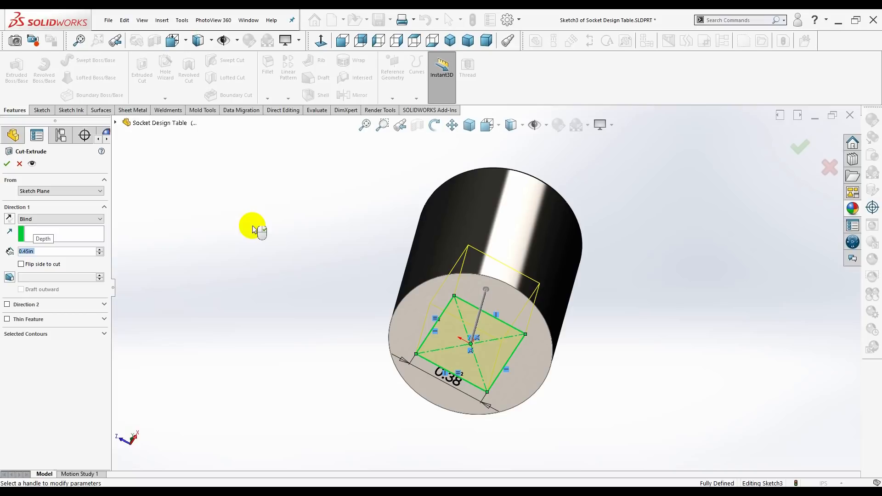
click(6, 164)
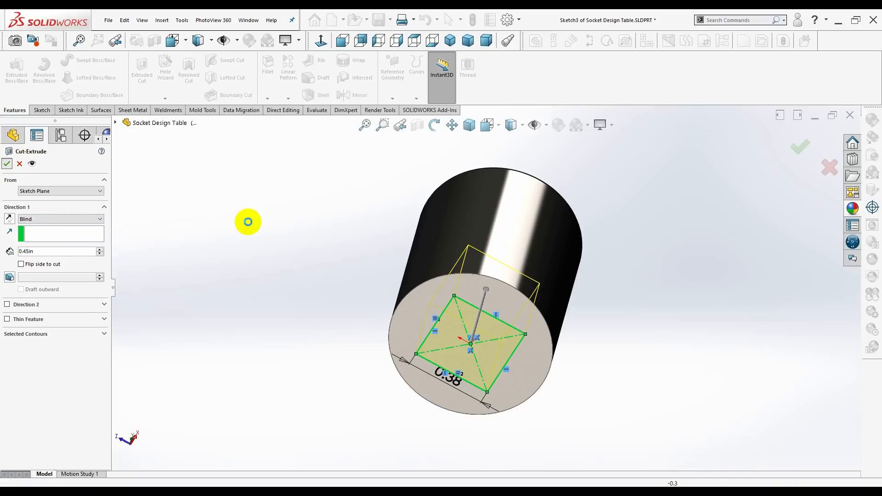
Step: Sketch a six-sided inscribed-circle polygon centred at the origin on the cylinder's top face, about 0.5 in across flats
middle_drag(678, 390, 542, 384)
click(450, 40)
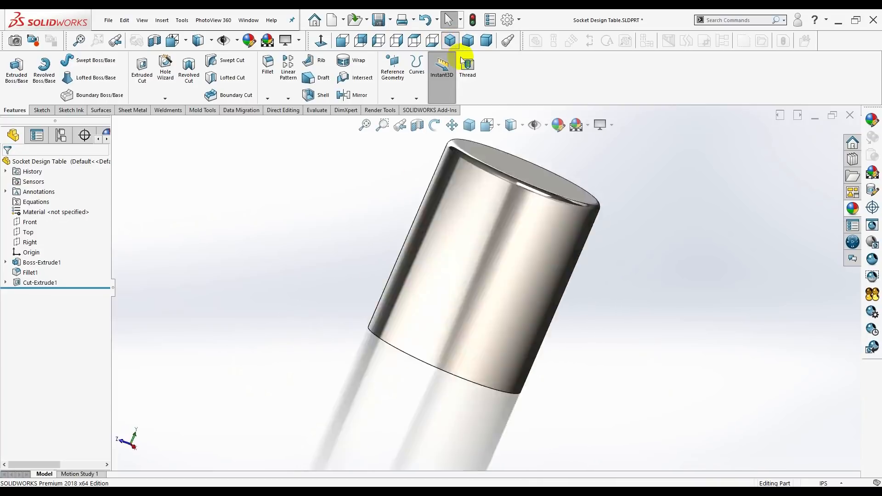
click(525, 171)
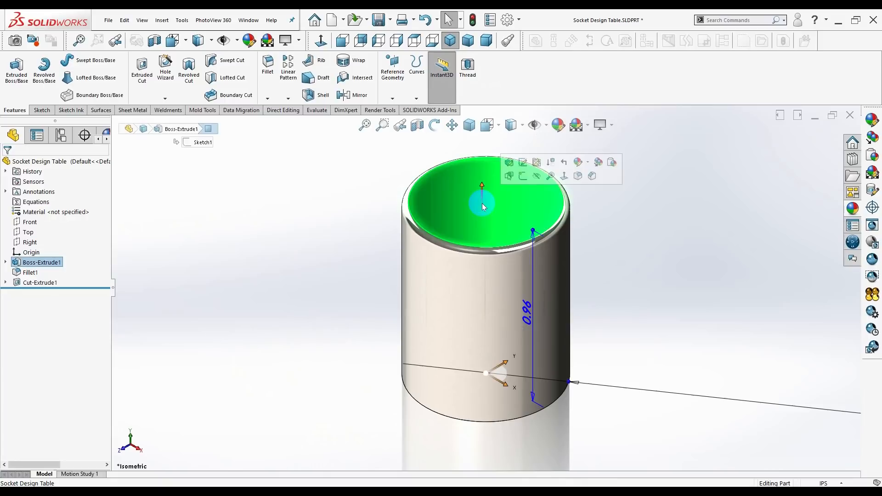
click(522, 178)
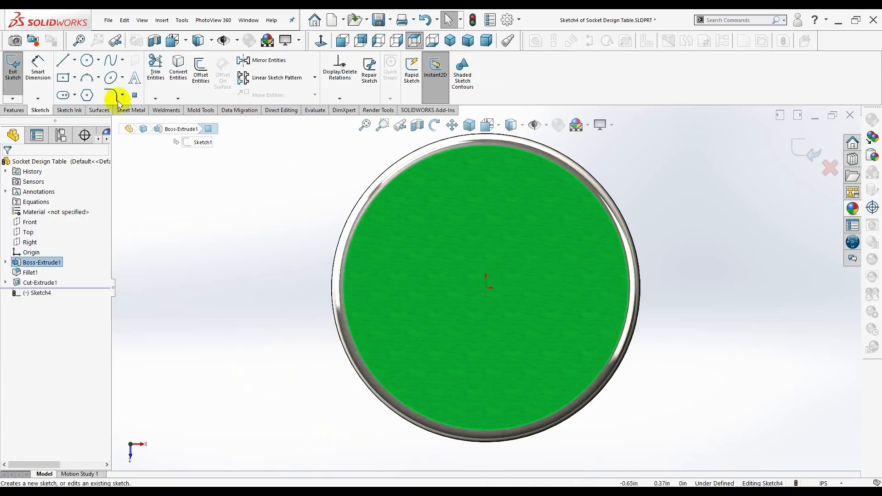
click(88, 95)
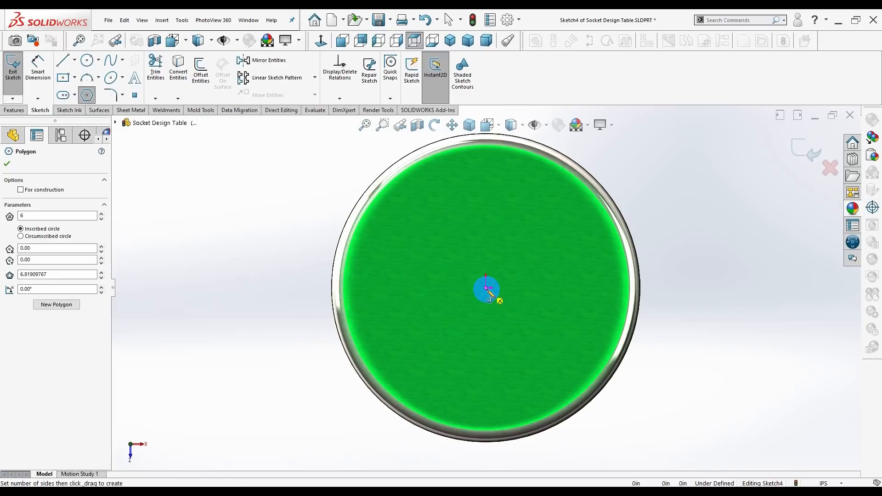
mouse_move(487, 290)
mouse_down()
mouse_move(528, 316)
mouse_move(581, 311)
mouse_move(604, 291)
mouse_move(622, 299)
mouse_move(602, 289)
mouse_up()
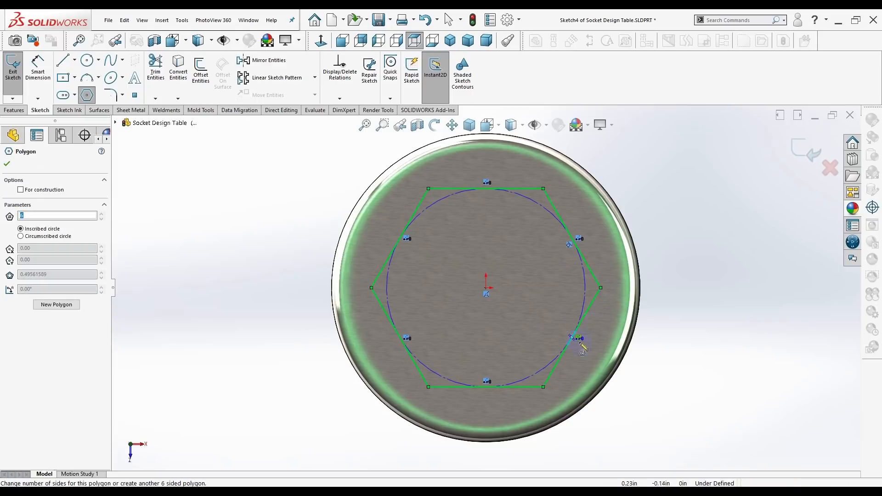
click(7, 164)
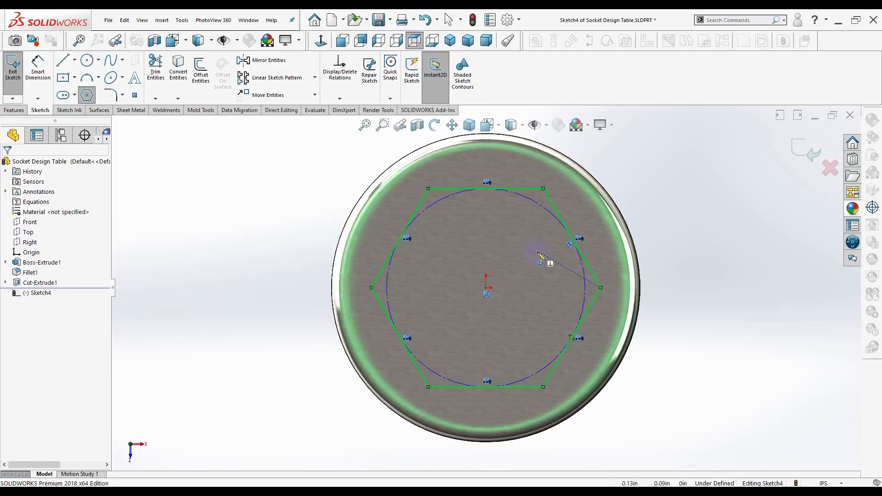
Step: Dimension the hexagon's distance between its two horizontal sides as 0.566 in
click(37, 61)
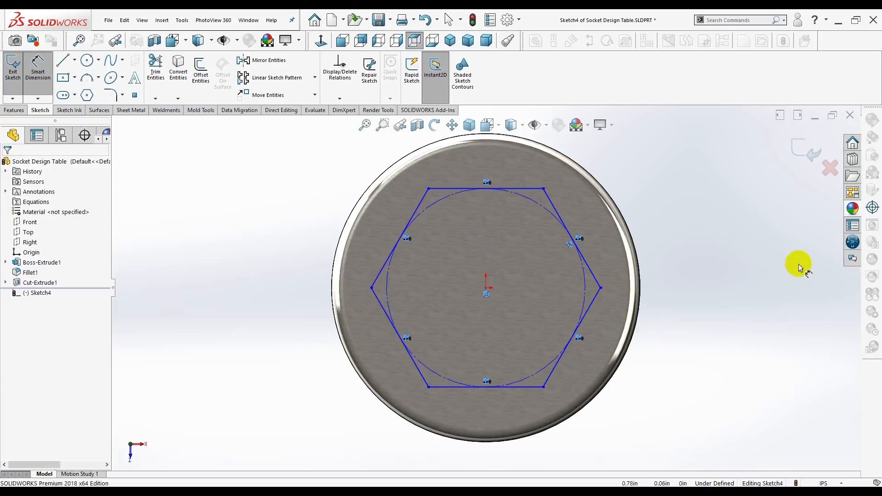
click(518, 189)
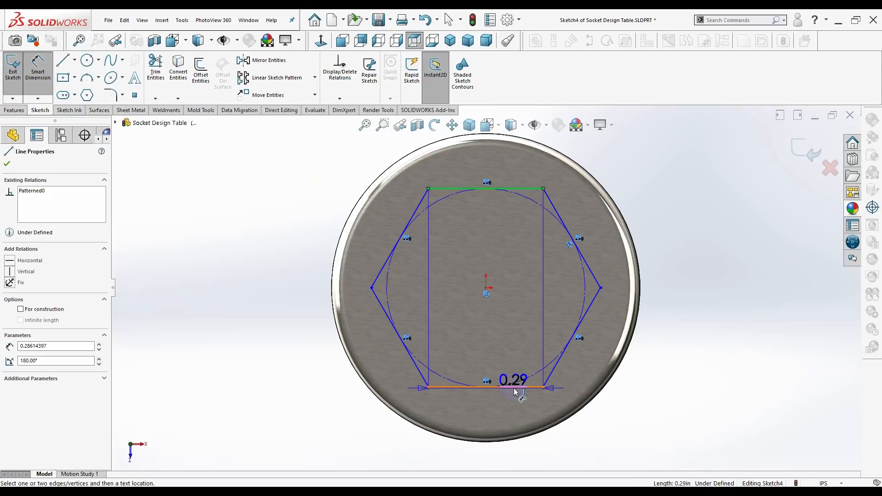
click(515, 387)
click(729, 291)
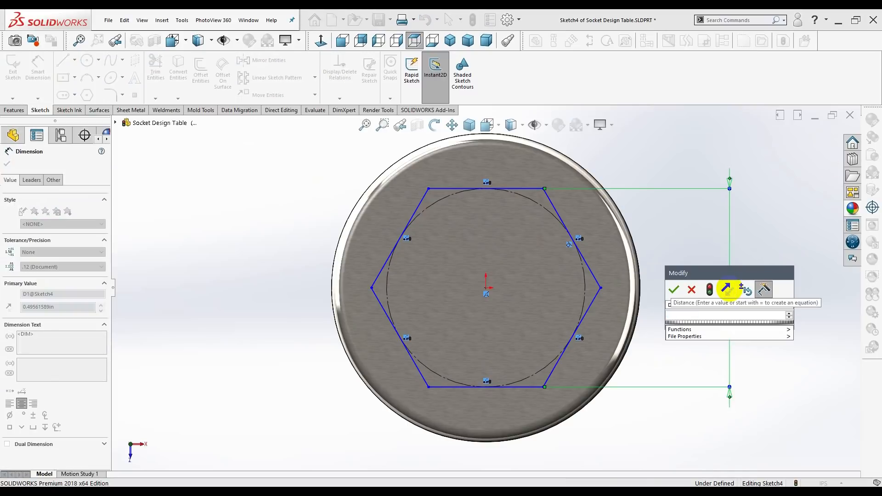
text(.57)
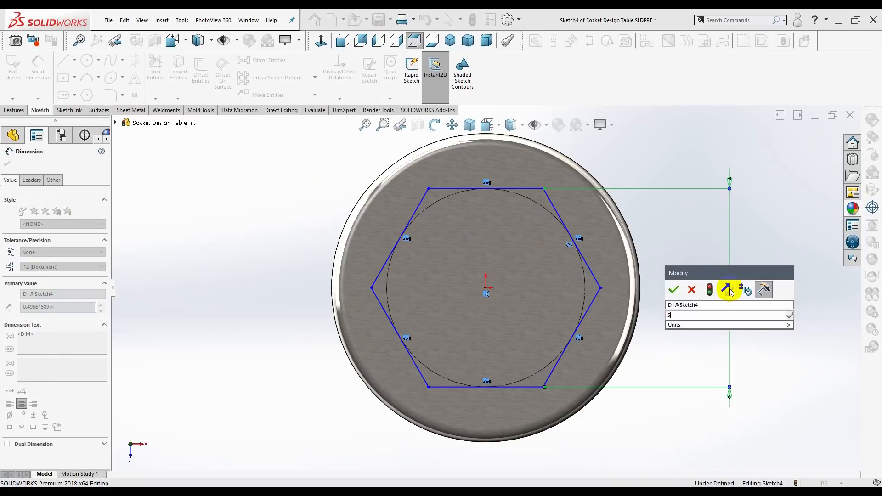
key(Return)
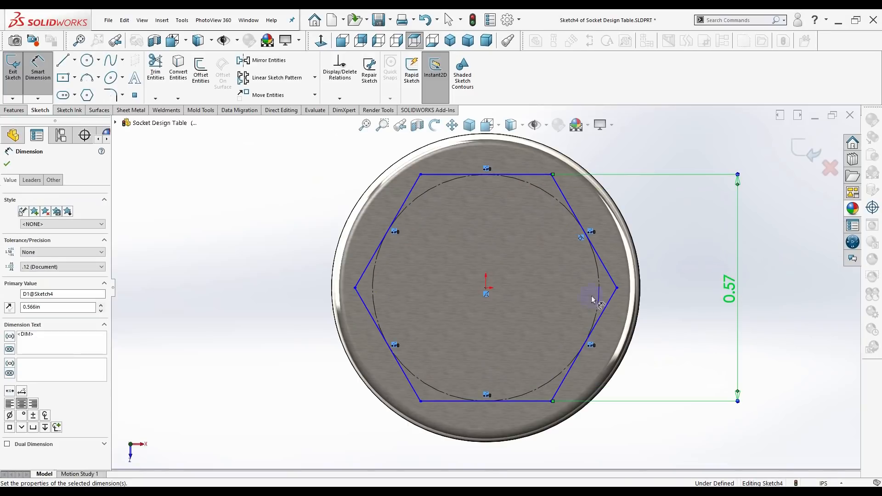
click(7, 164)
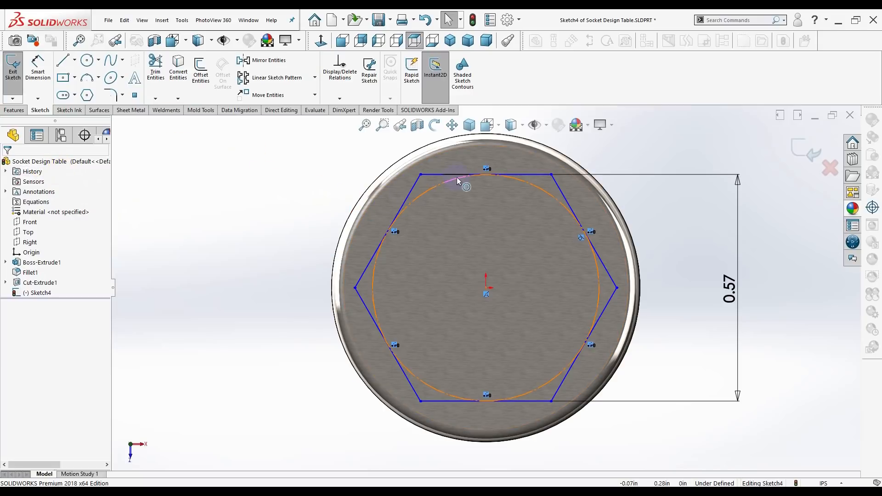
Step: Cut the hexagon sketch into the cylinder as an extruded cut up to the surface at the inner end of the square hole
click(13, 110)
click(141, 74)
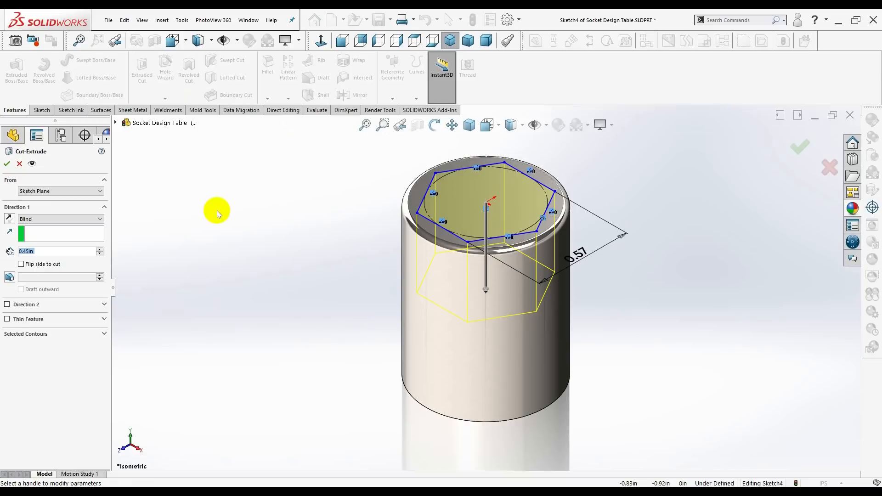
click(43, 219)
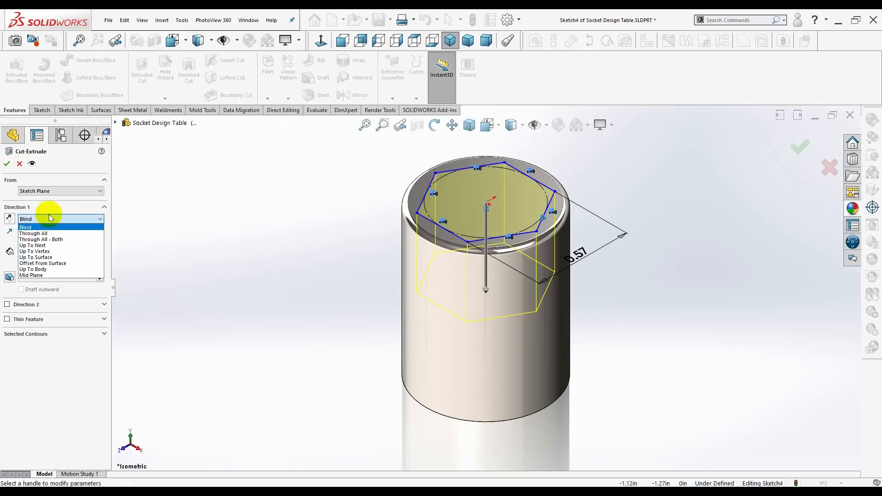
click(53, 257)
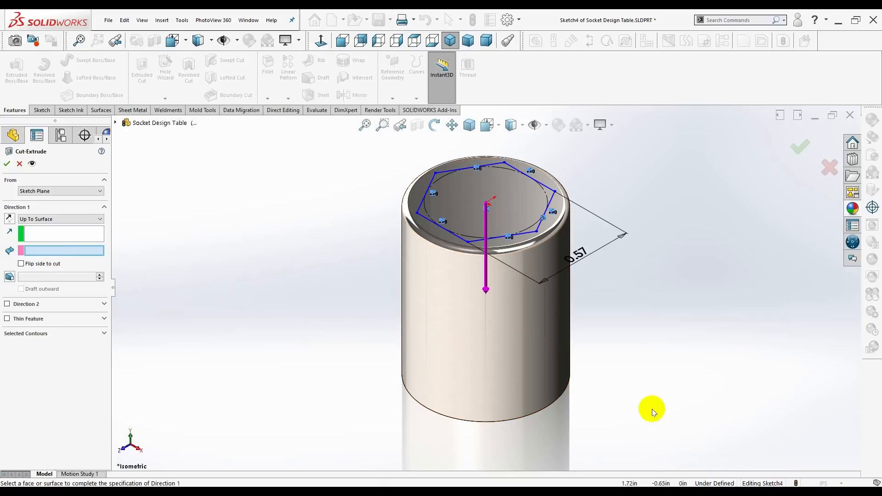
middle_drag(654, 360, 622, 230)
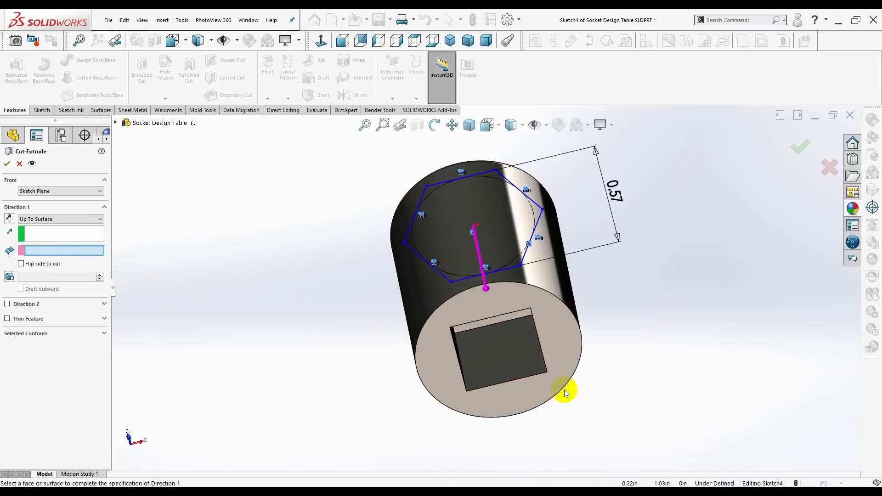
middle_drag(567, 390, 514, 345)
click(473, 309)
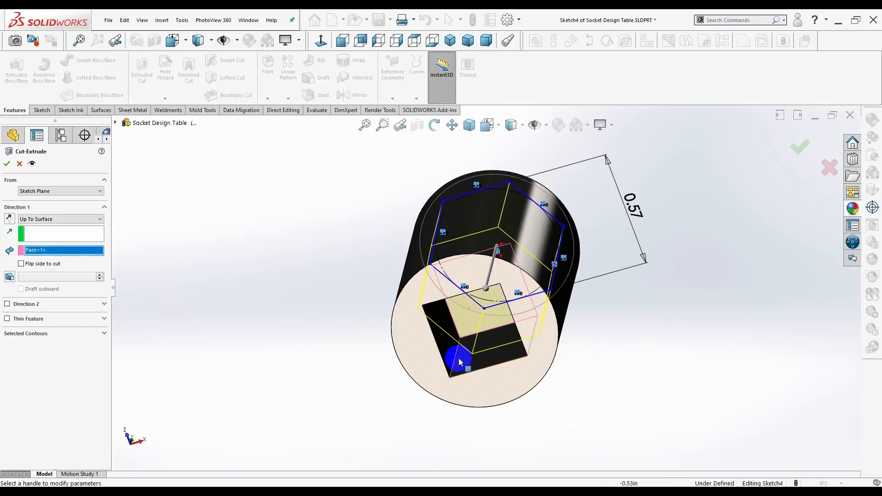
click(7, 164)
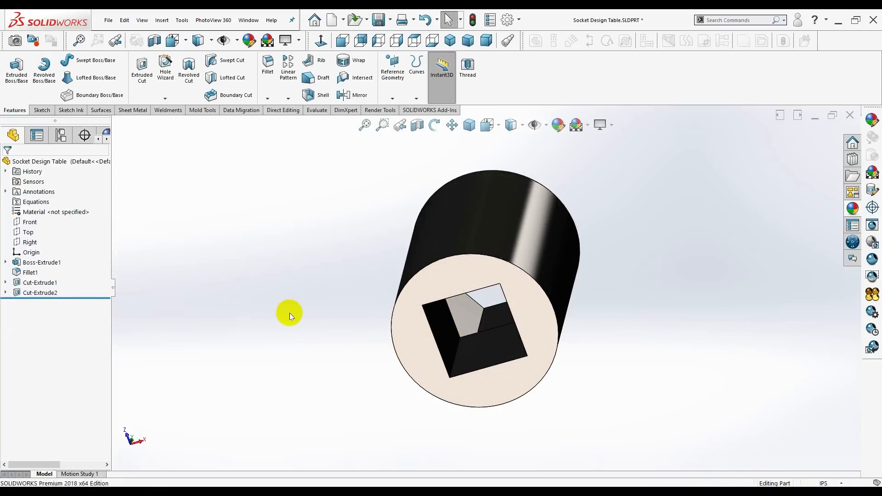
mouse_move(289, 313)
middle_down()
mouse_move(294, 238)
mouse_move(271, 231)
mouse_move(271, 280)
mouse_move(306, 332)
mouse_move(278, 366)
mouse_move(302, 337)
mouse_move(290, 301)
mouse_move(280, 303)
mouse_move(337, 291)
mouse_move(364, 357)
mouse_move(349, 379)
mouse_move(340, 374)
mouse_move(345, 394)
mouse_move(341, 299)
middle_up()
key(Escape)
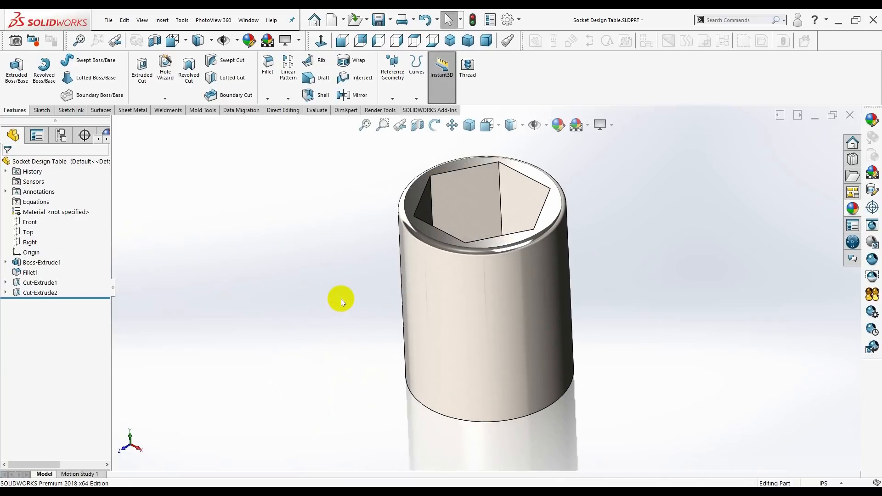
Step: Open the hexagonal cut's sketch for editing
click(5, 293)
click(44, 302)
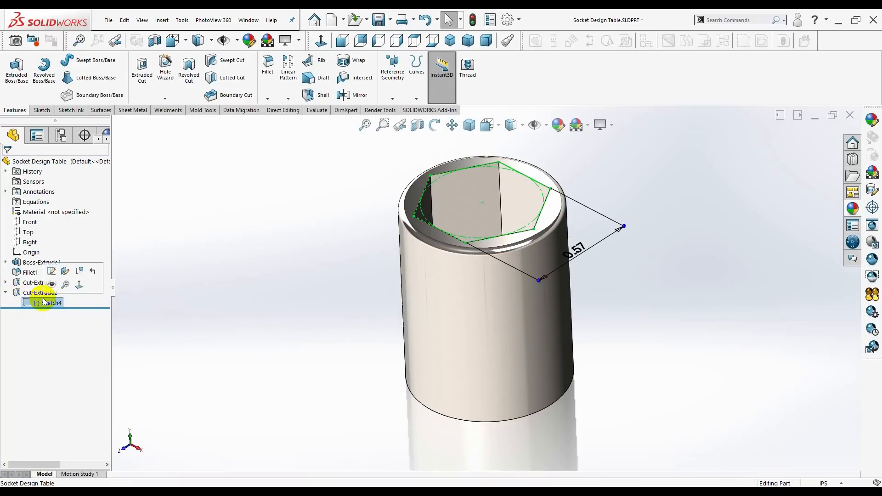
click(52, 271)
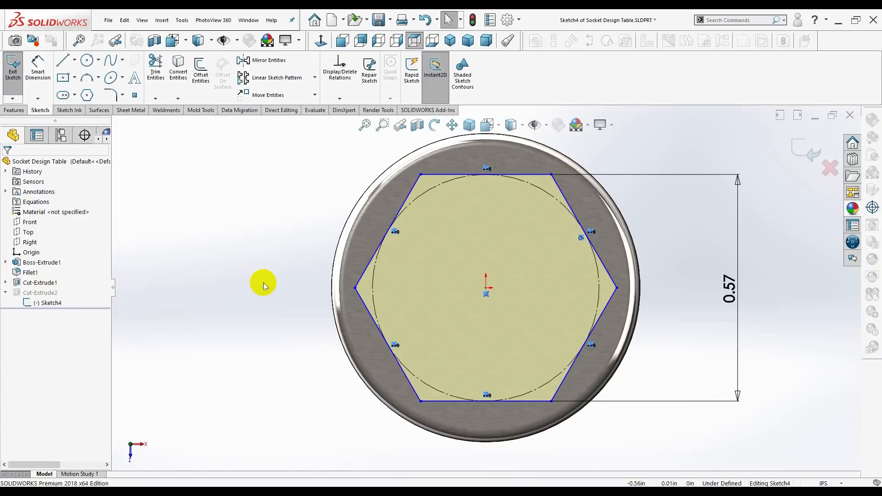
double_click(730, 289)
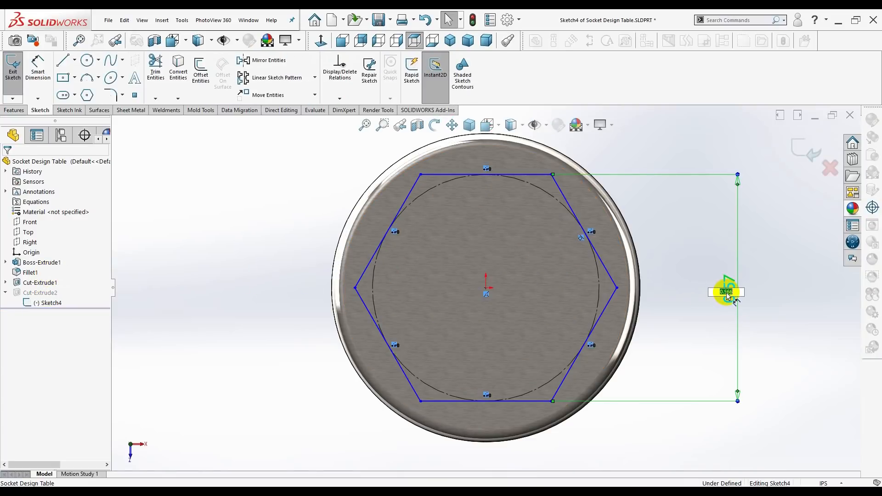
click(728, 284)
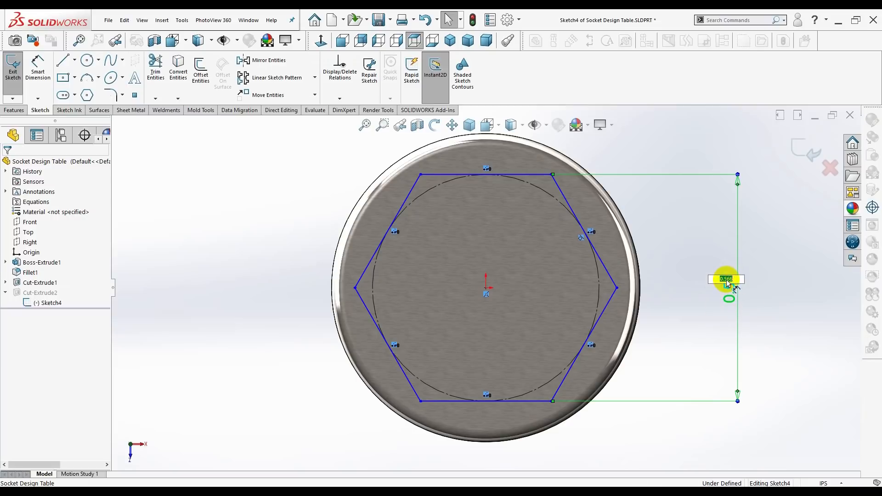
text(0.97)
key(Return)
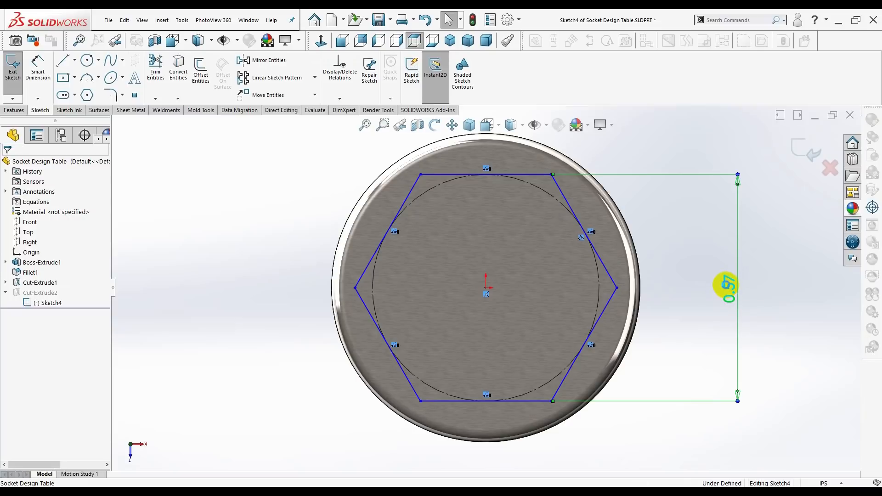
double_click(728, 288)
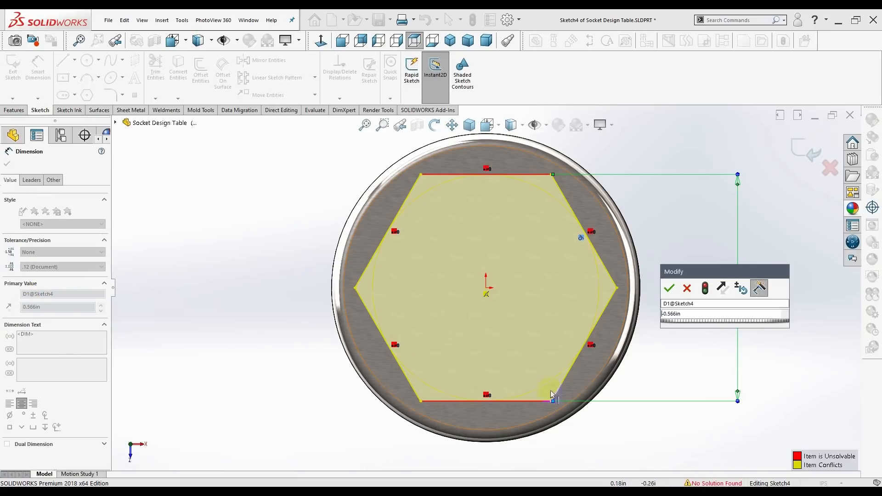
click(668, 314)
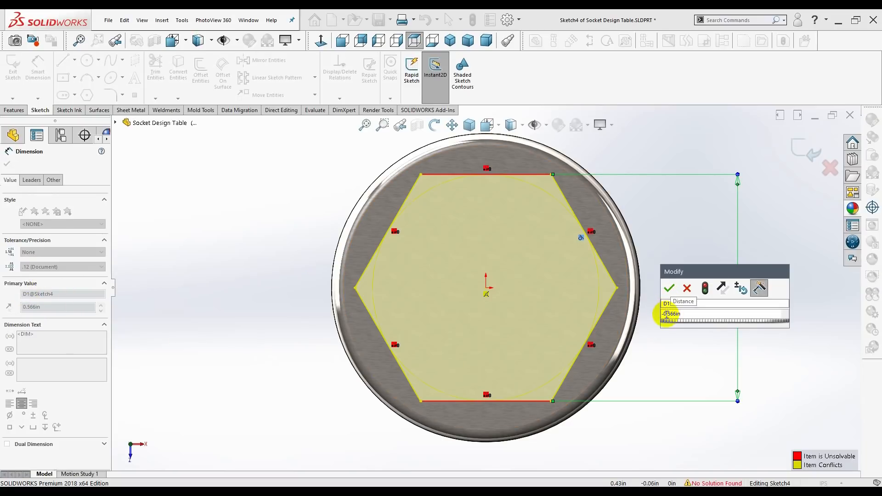
click(663, 314)
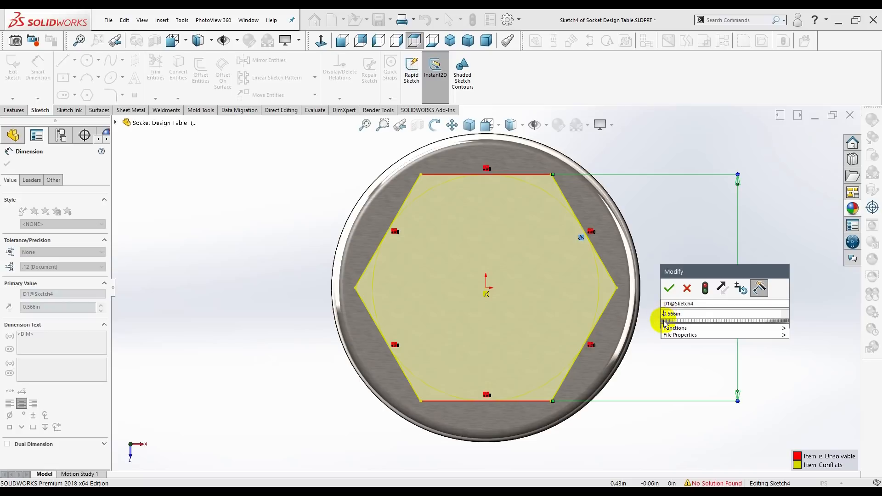
key(BackSpace)
click(669, 289)
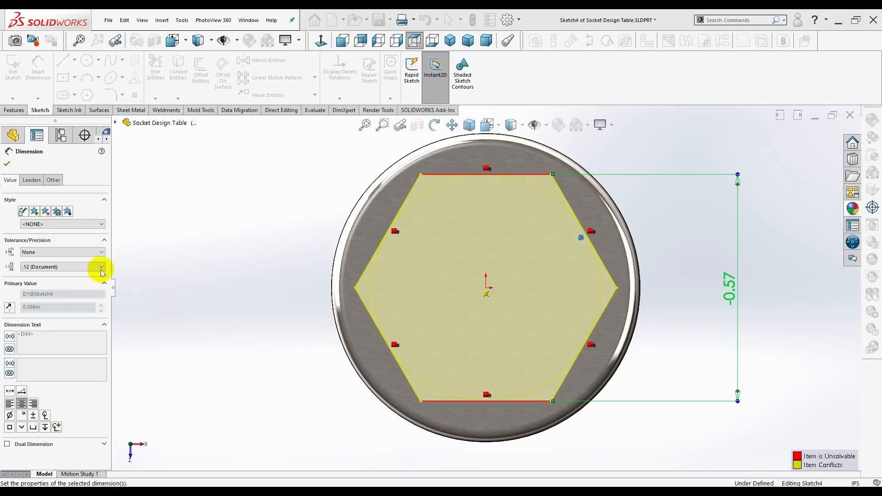
Step: Rename the hexagon's across-flats dimension to Socket_Size and exit the sketch
click(30, 294)
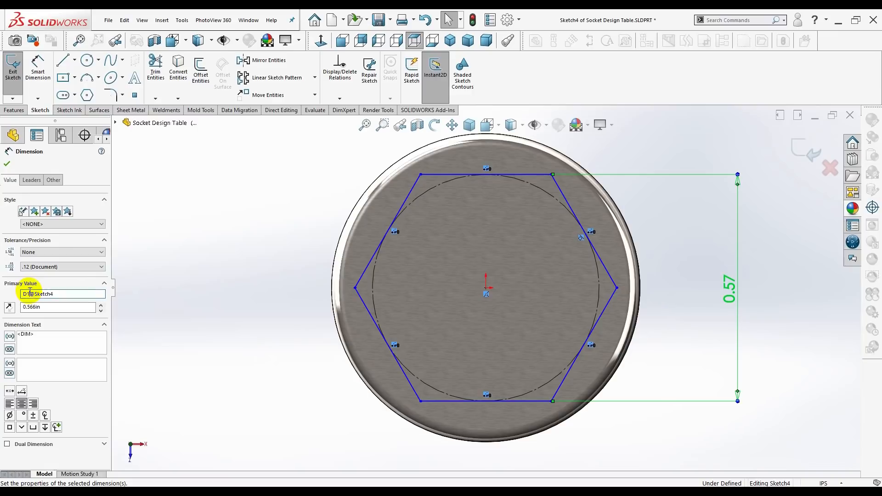
key(BackSpace)
text(Socket)
key(BackSpace)
text(_Size)
click(7, 164)
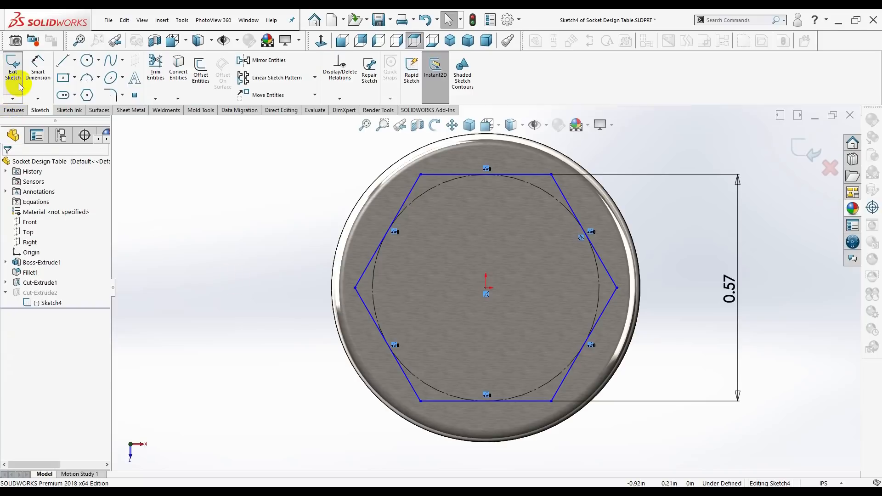
click(12, 65)
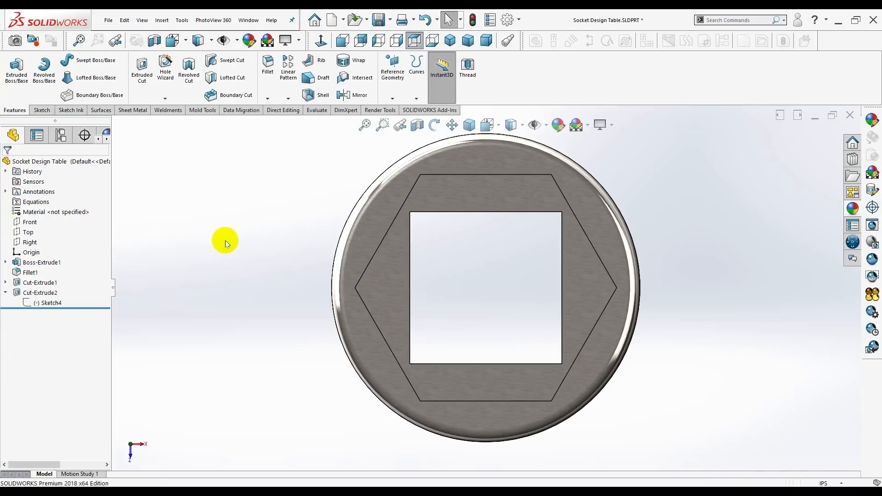
Step: Start a circular pattern around the circular edge at the socket's top, using instance spacing
click(450, 41)
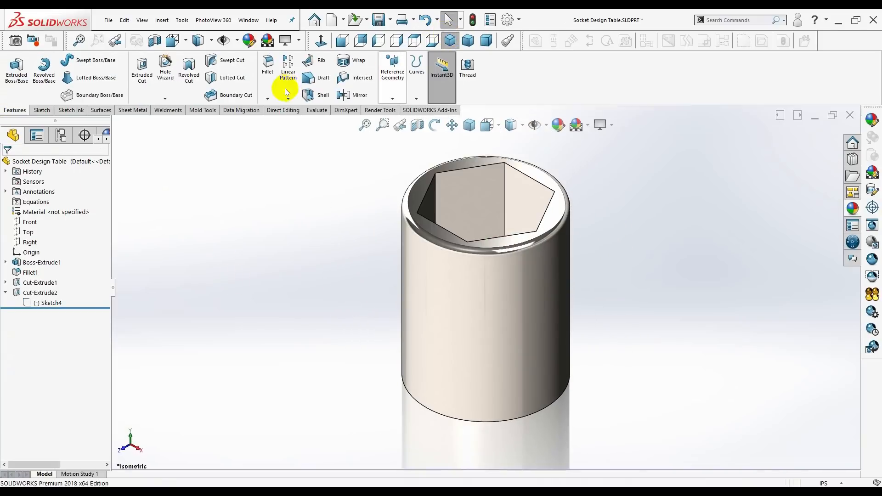
click(288, 97)
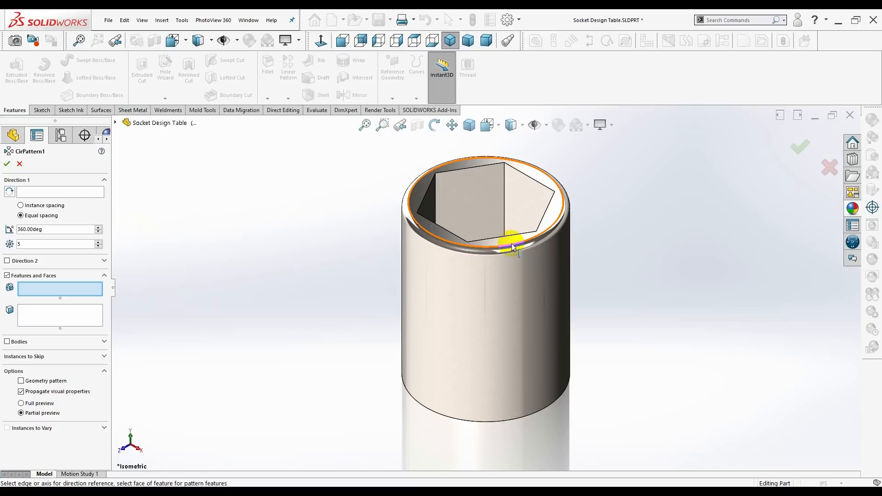
click(45, 192)
click(540, 240)
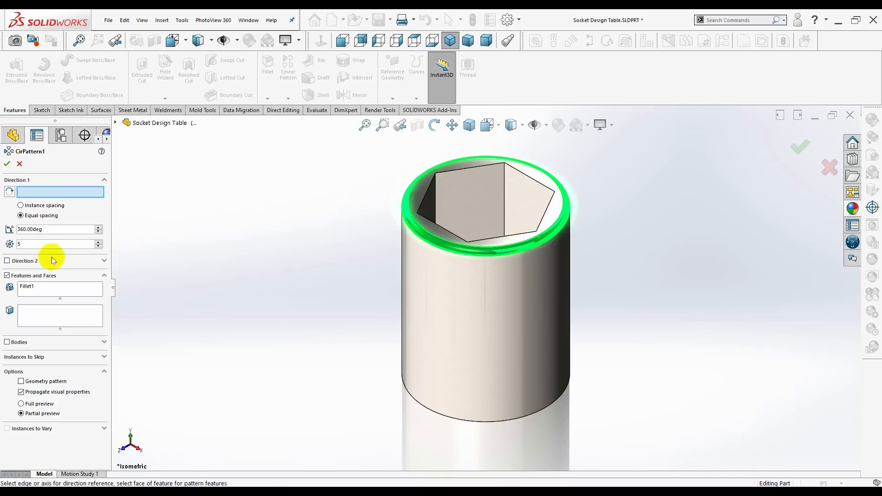
click(552, 231)
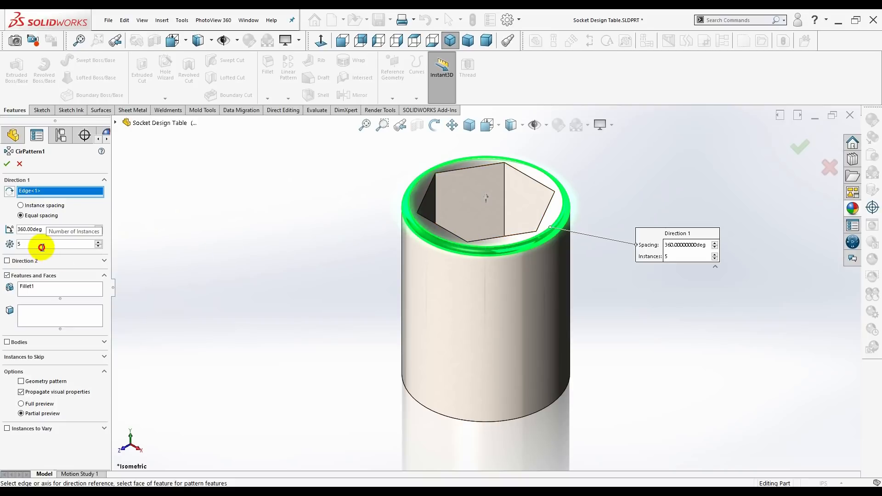
click(20, 206)
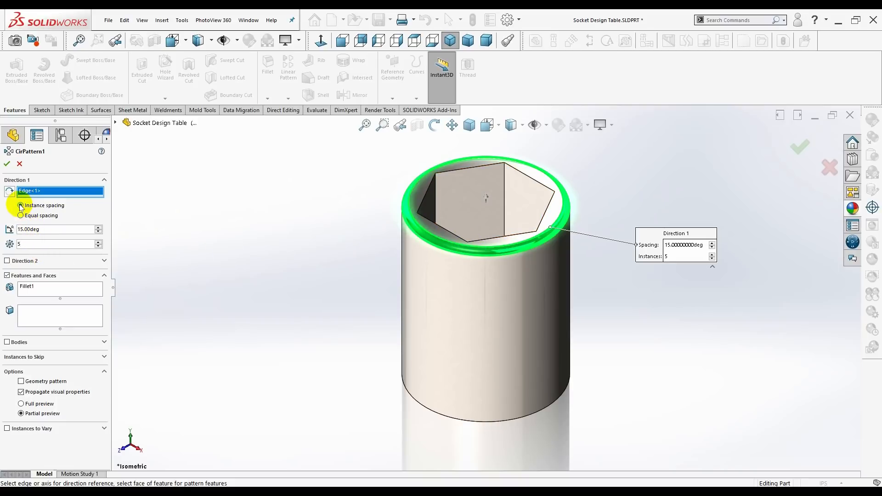
Step: Choose the hexagonal cut as the feature to pattern and remove the fillet from the pattern's feature selection
click(116, 123)
click(156, 254)
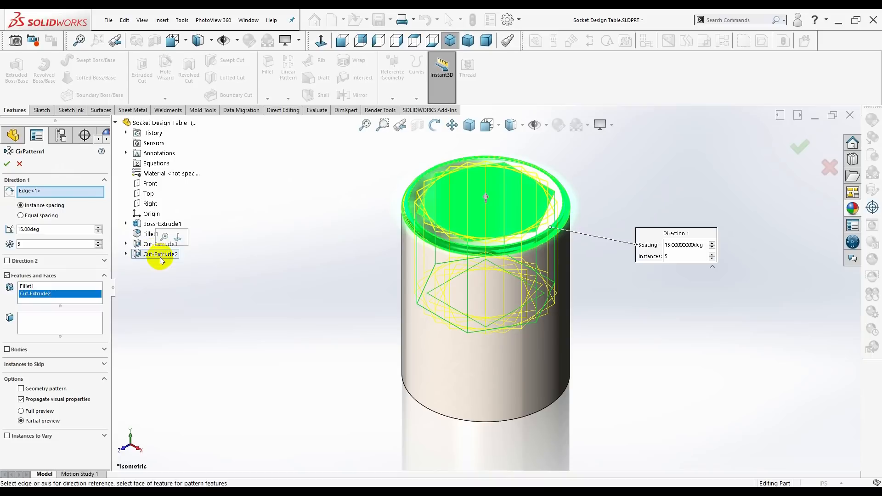
click(25, 287)
right_click(25, 288)
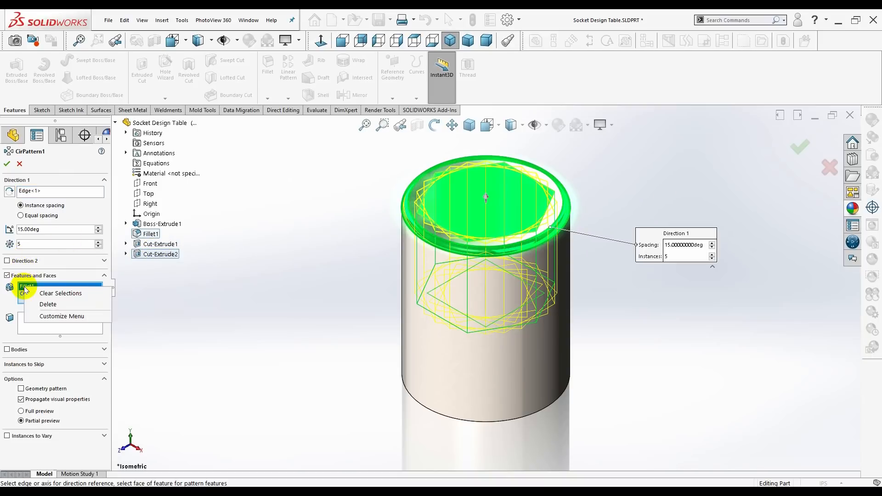
click(29, 303)
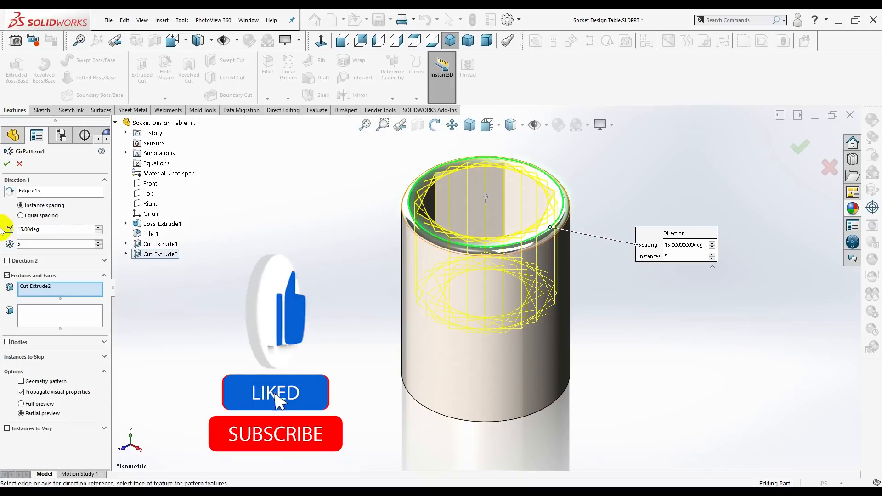
Step: Set the circular pattern's spacing to 30 degrees and its number of instances to 2
drag(45, 230, 7, 223)
key(BackSpace)
text(30)
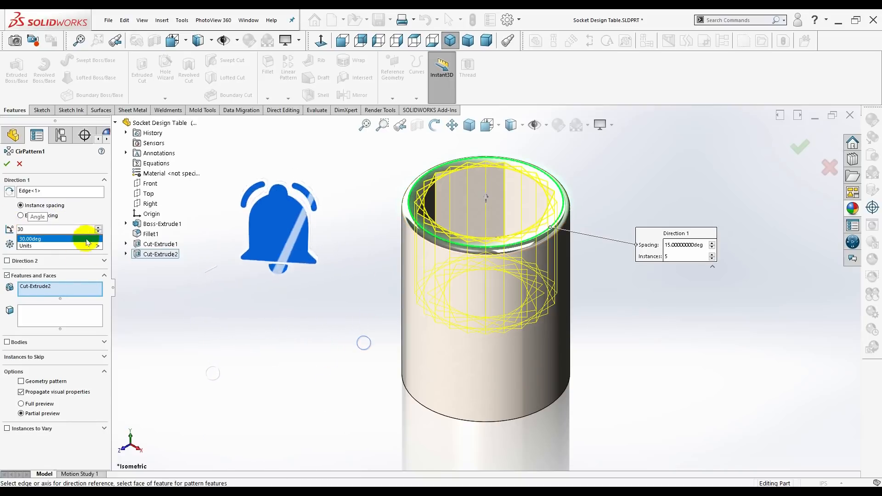
click(87, 239)
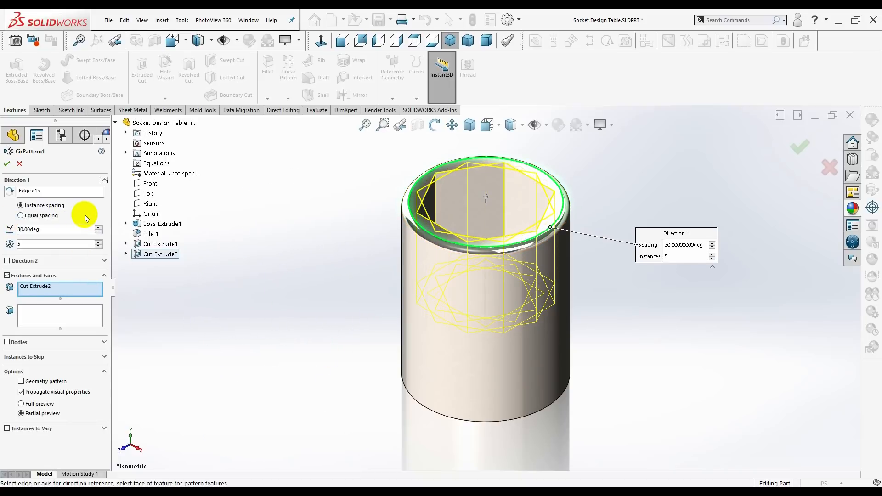
click(44, 244)
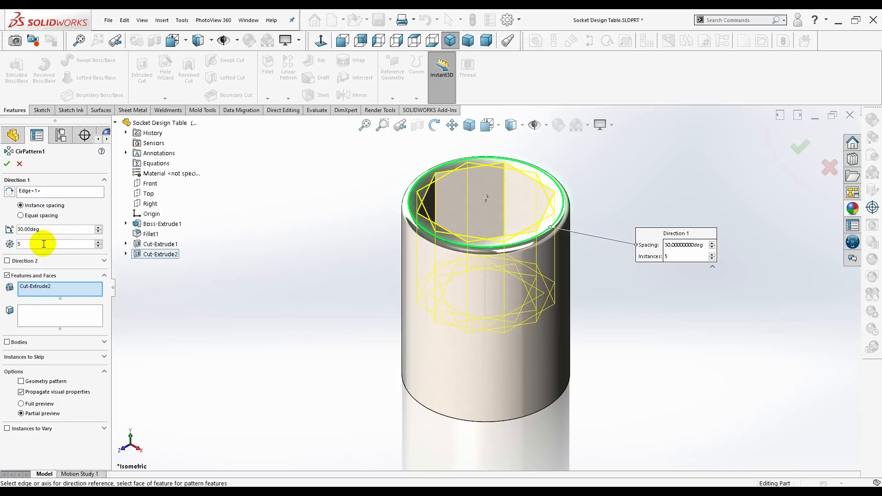
key(BackSpace)
text(2)
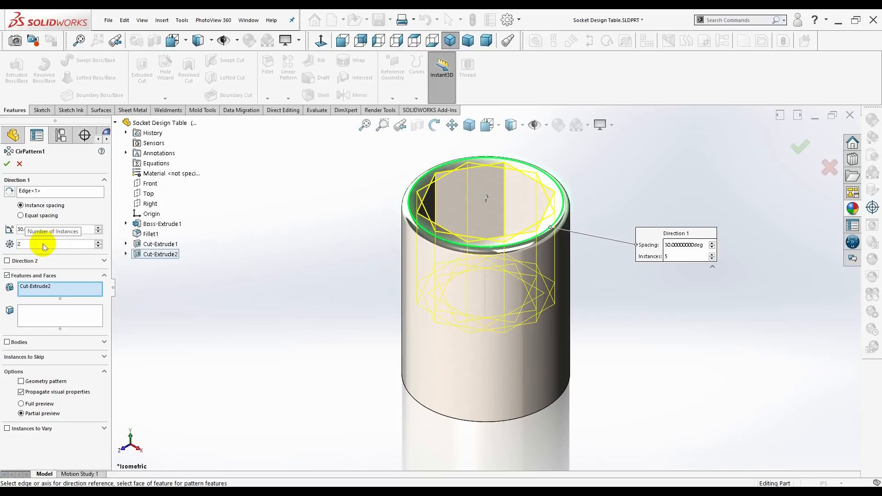
click(87, 204)
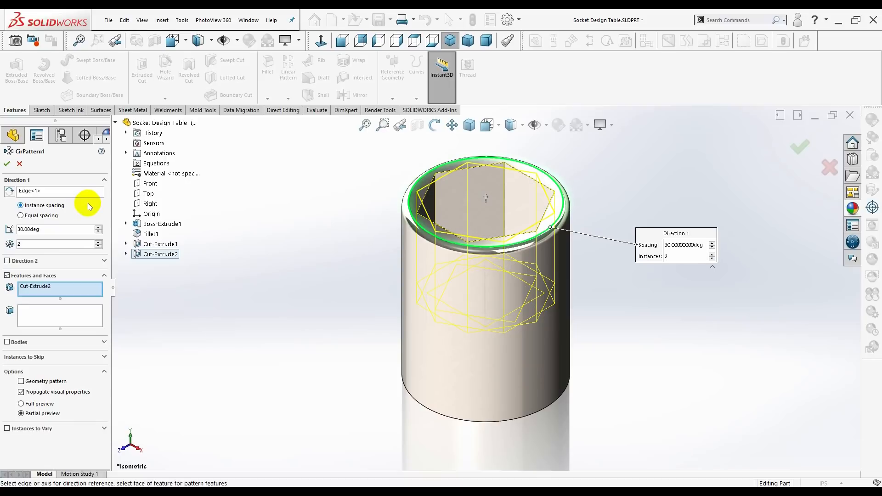
Step: Enable Geometry pattern and Full preview, and create the circular pattern of the hexagonal cut
click(21, 381)
click(20, 381)
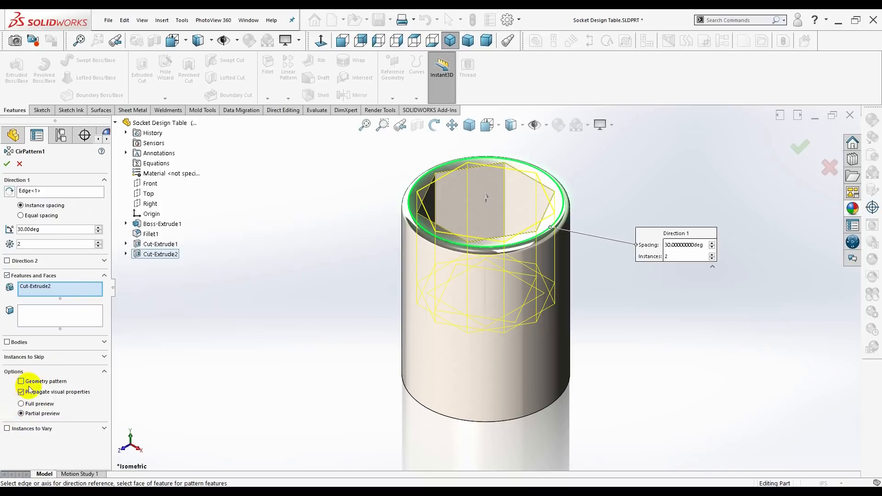
click(21, 382)
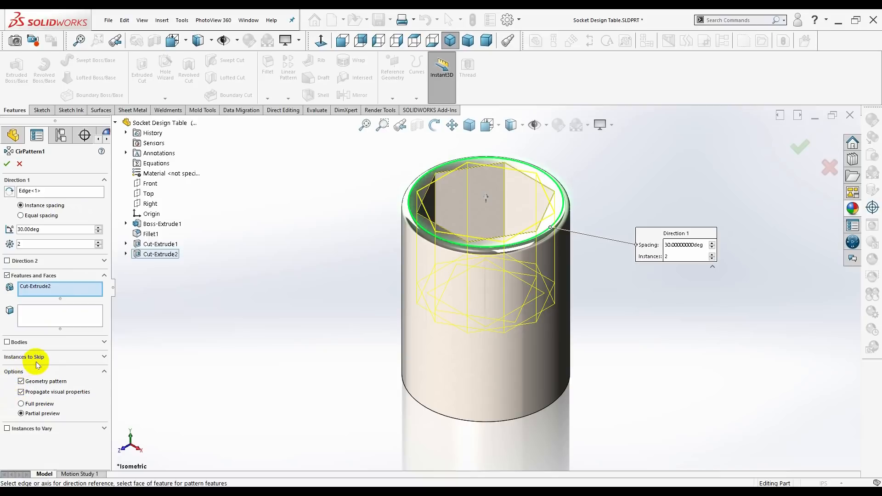
click(22, 404)
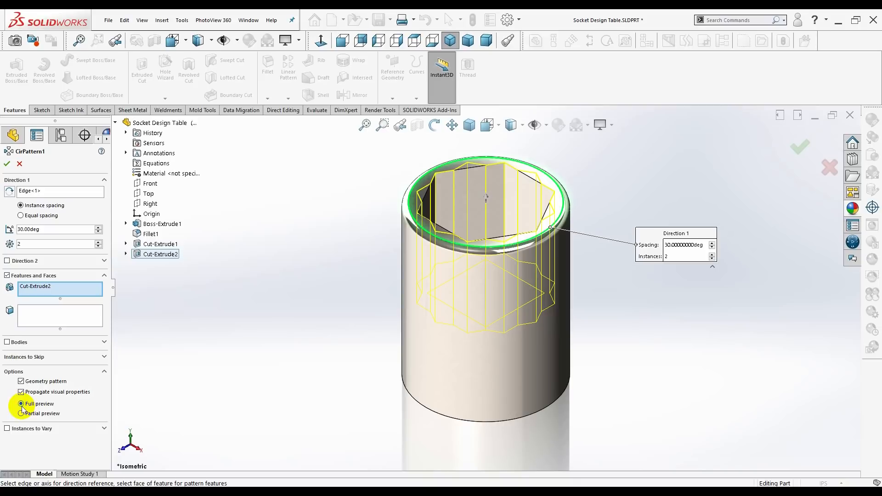
click(8, 164)
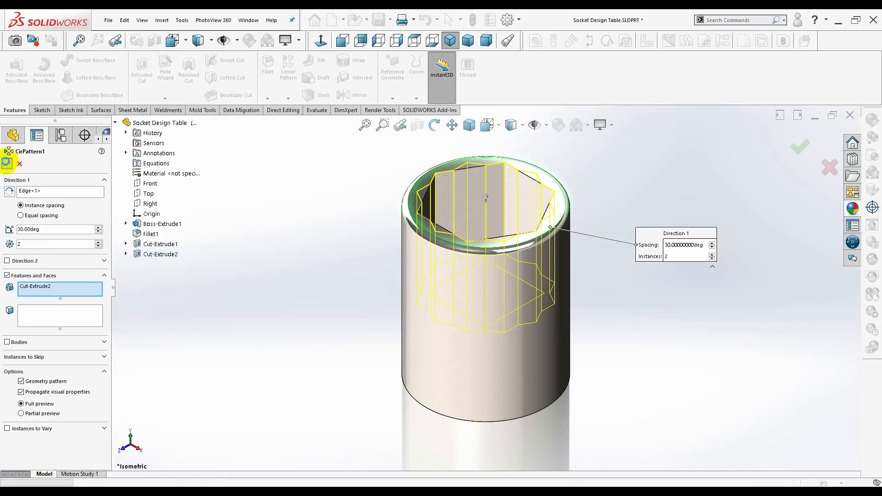
click(251, 250)
Step: Start a chamfer and select the top edges along the near and right sides of the 12-point opening
middle_drag(286, 239, 287, 262)
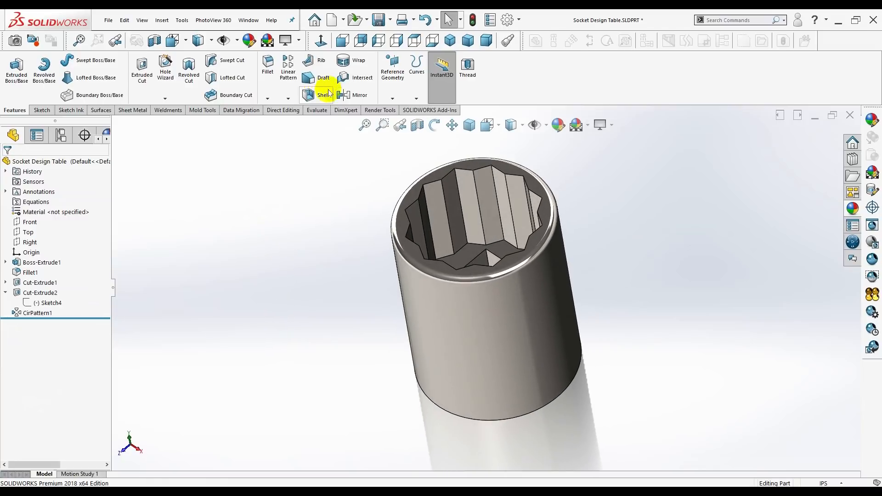
click(450, 41)
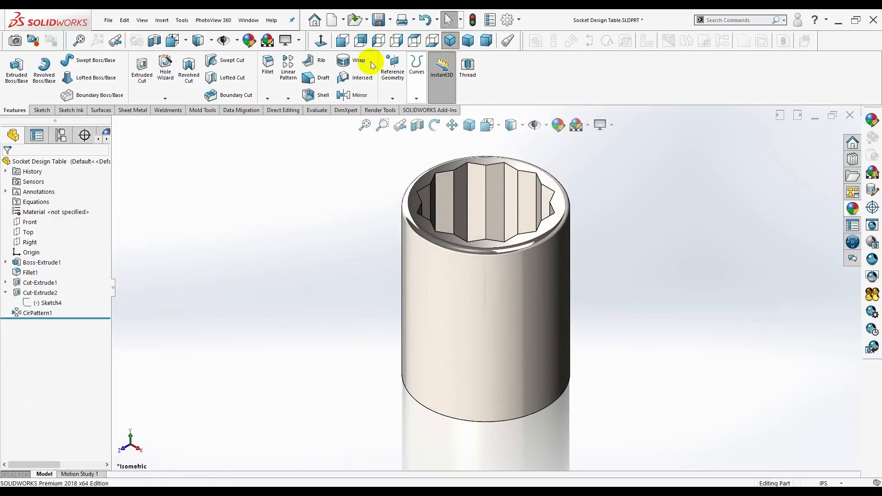
click(267, 99)
click(266, 120)
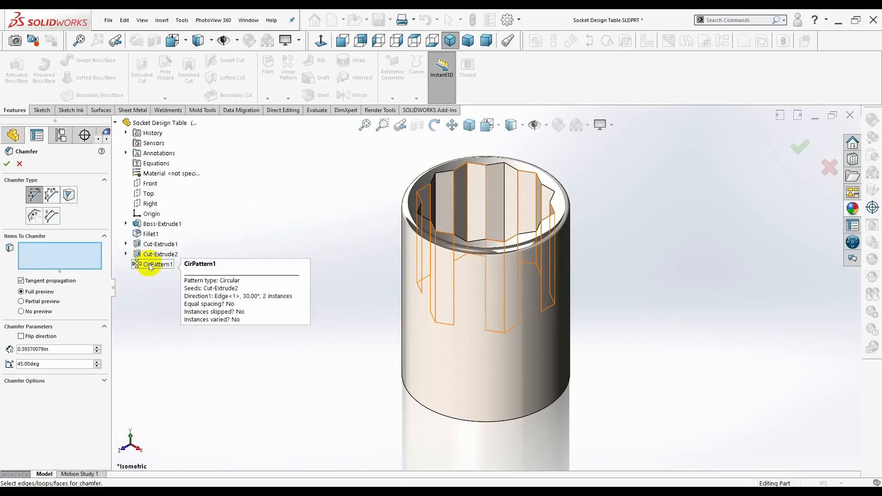
click(449, 237)
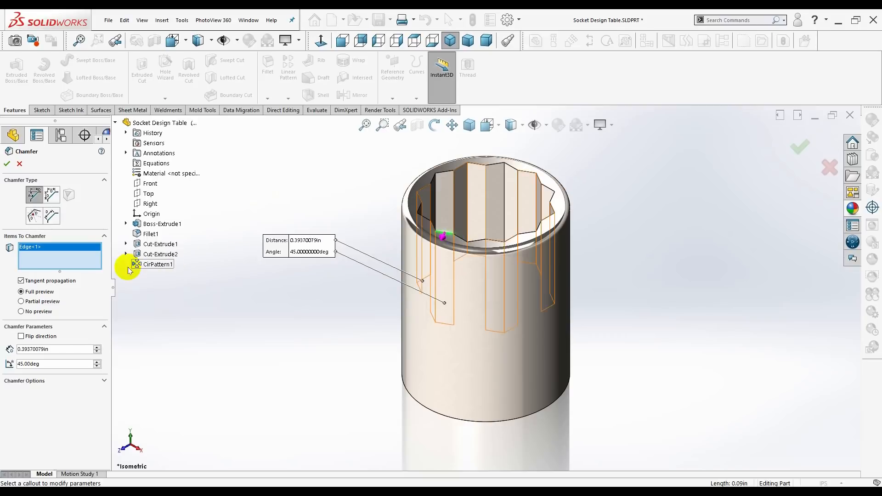
mouse_move(153, 268)
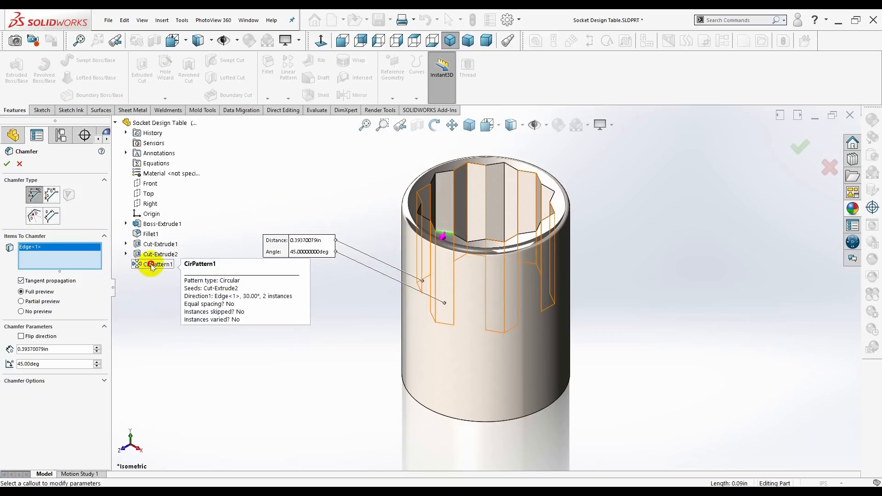
click(469, 243)
click(483, 240)
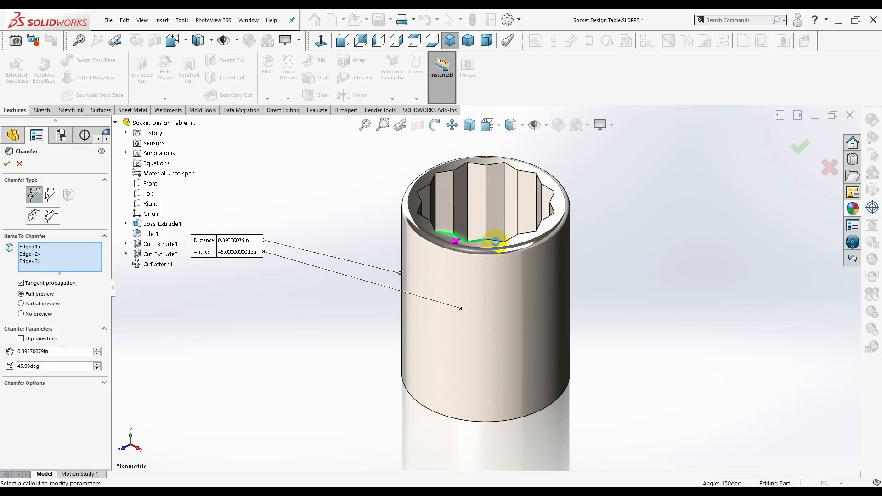
click(508, 244)
click(517, 241)
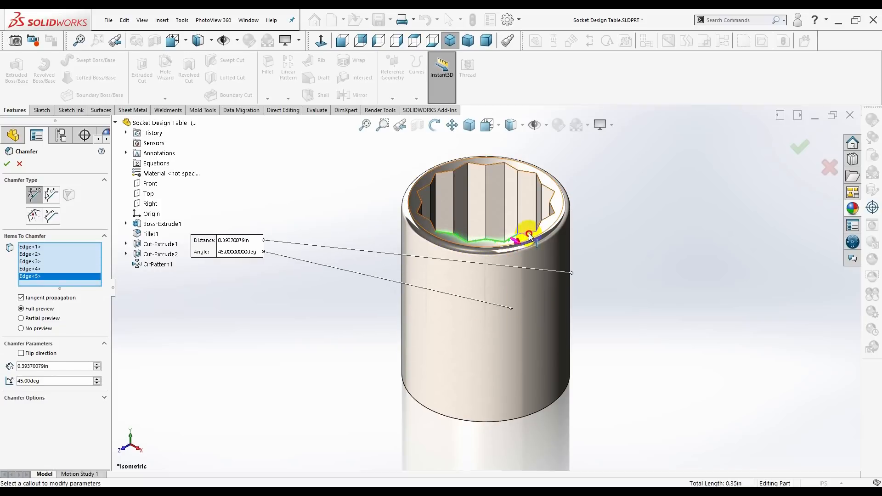
click(529, 236)
click(546, 224)
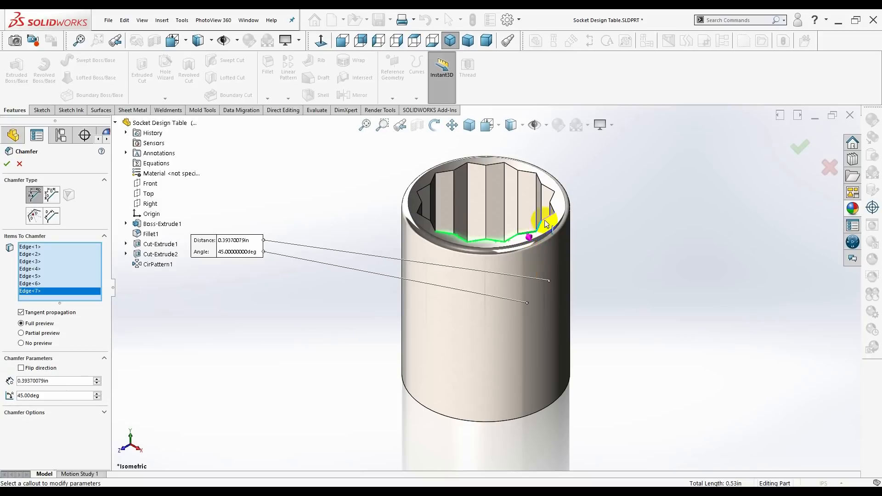
click(548, 222)
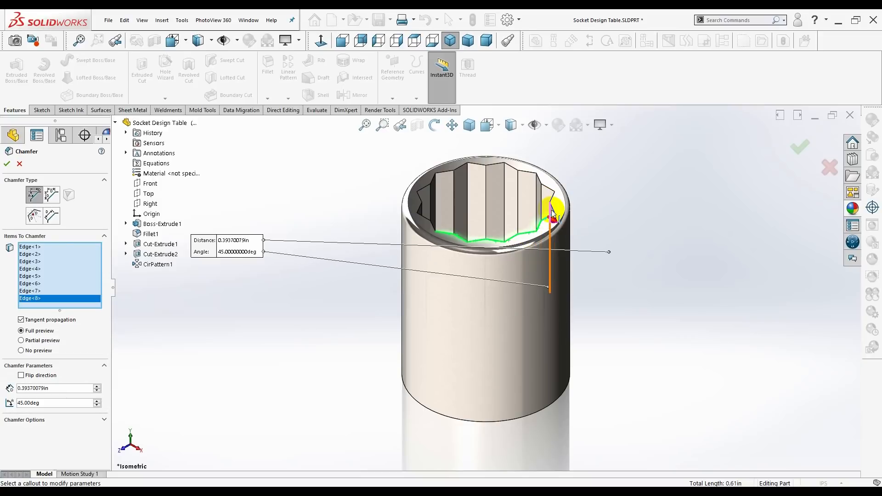
click(555, 206)
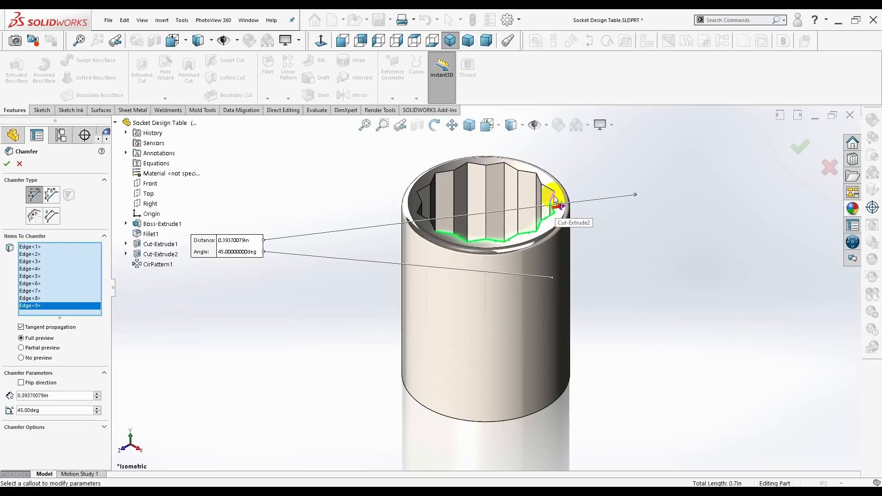
click(554, 197)
click(547, 188)
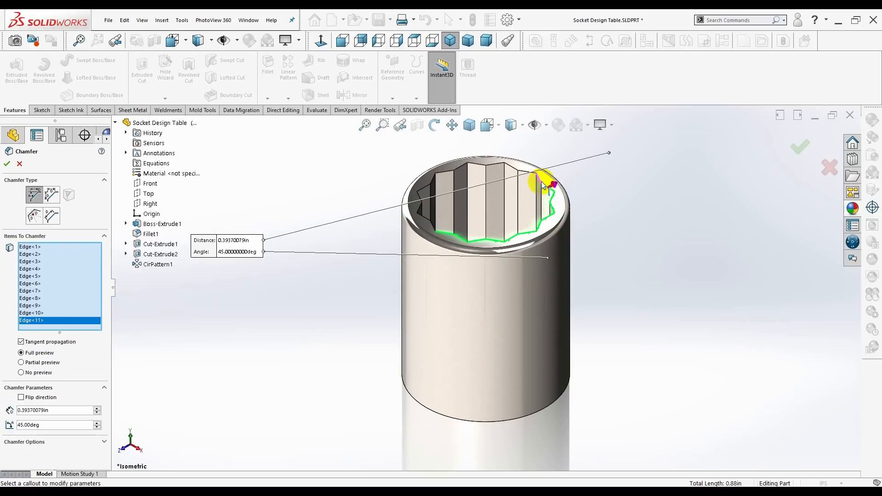
Step: Remove the stray top face from the chamfer selection and add the remaining top edges of the 12-point opening
click(537, 179)
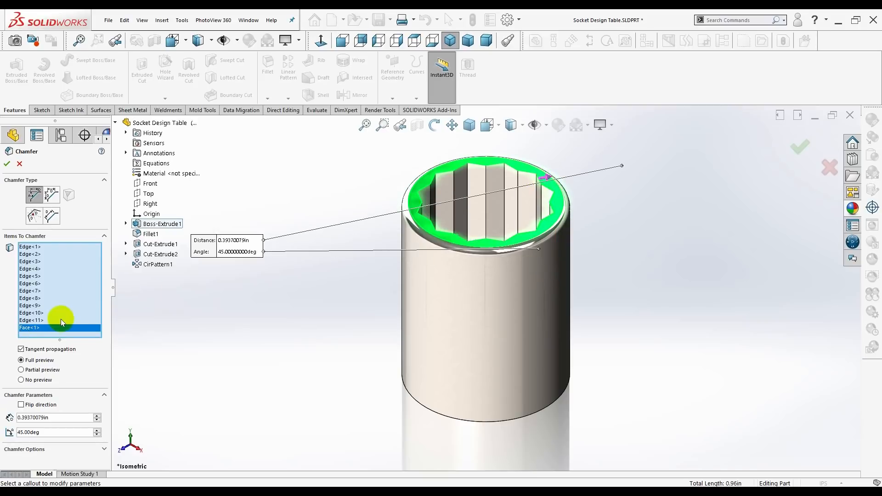
right_click(33, 327)
click(46, 342)
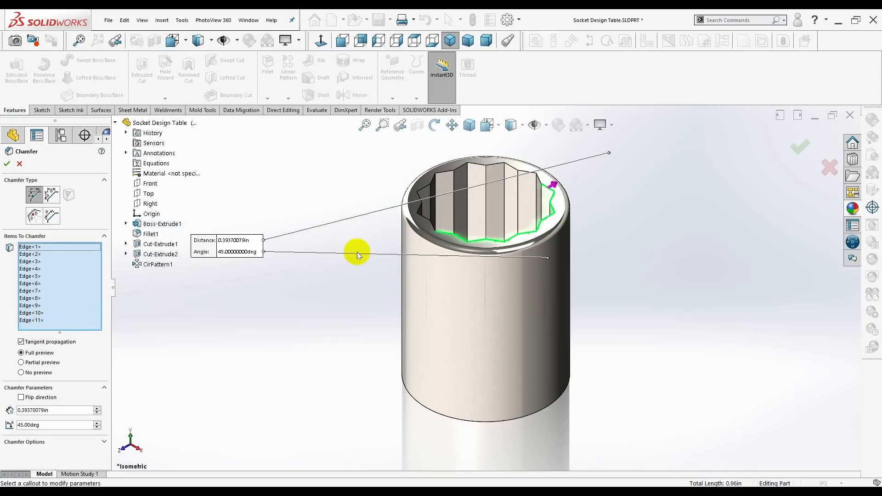
click(541, 184)
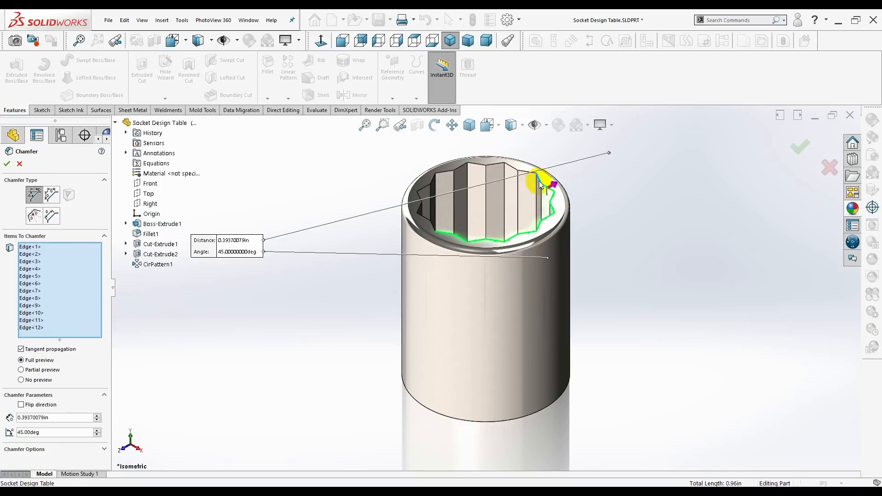
click(529, 173)
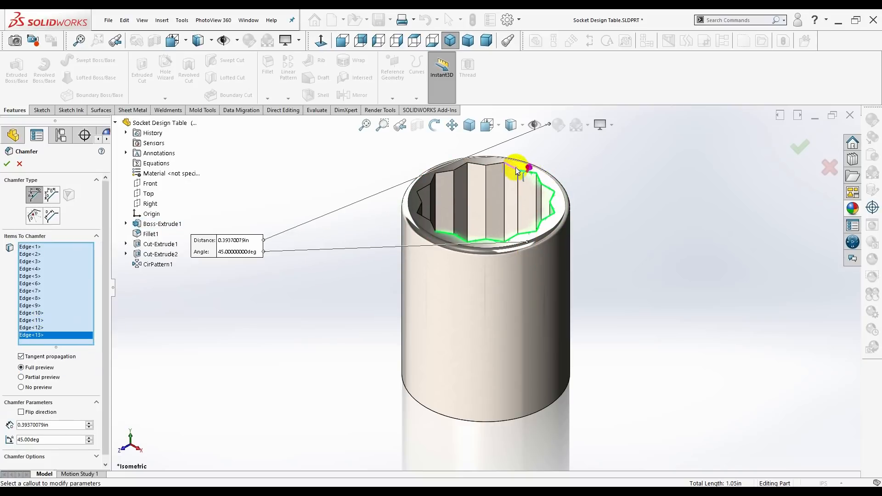
click(514, 166)
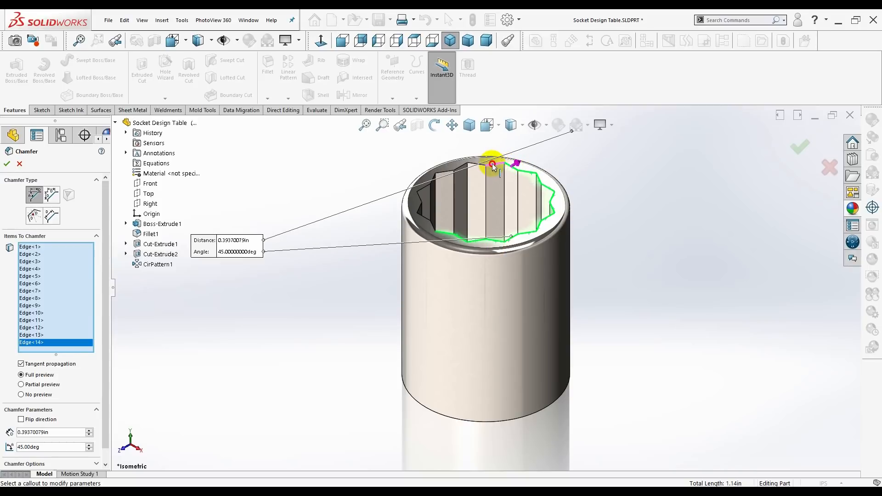
click(492, 165)
click(479, 166)
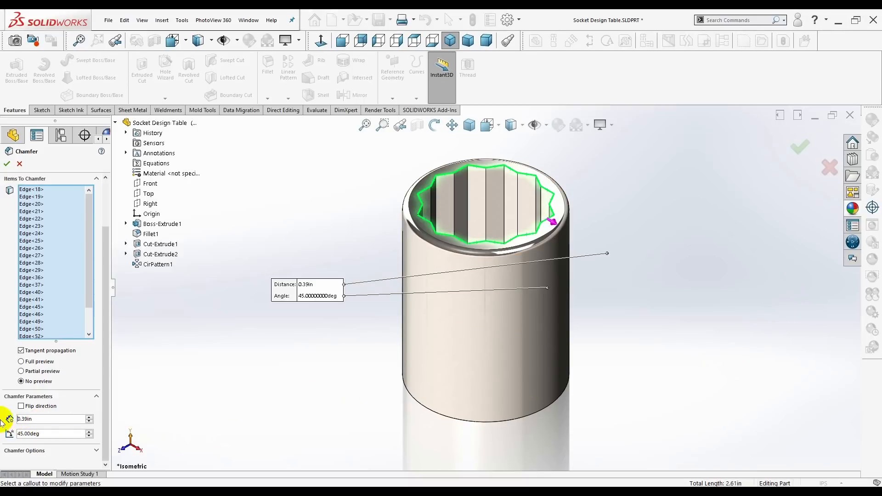
Step: Set the chamfer distance to 0.023 in with Full preview, and create the chamfer on the 12-point opening
drag(53, 418, 10, 418)
key(BackSpace)
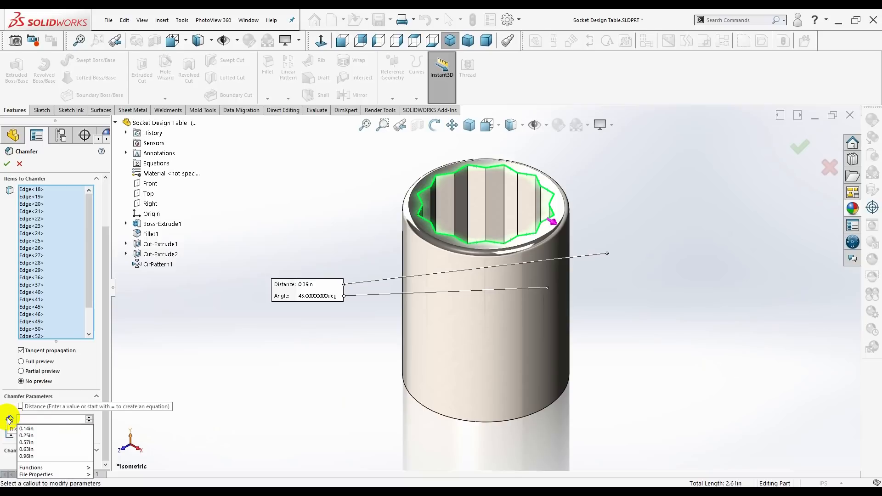
text(0.023)
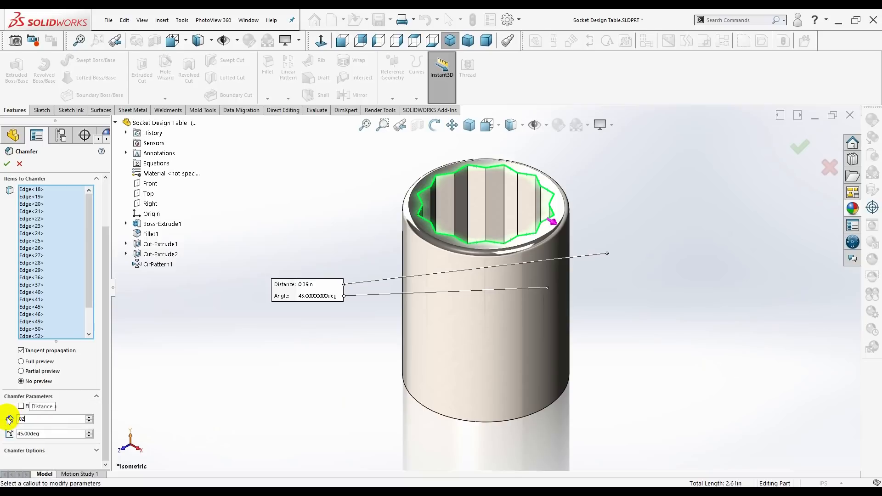
key(Return)
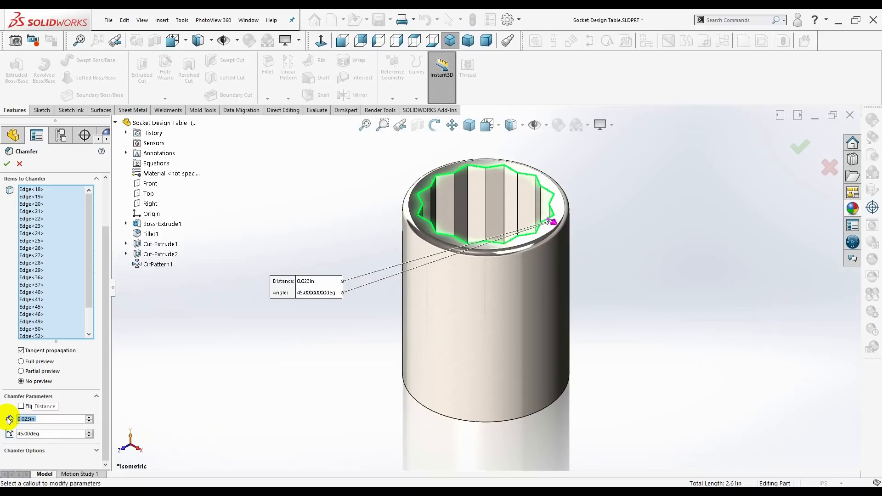
click(20, 363)
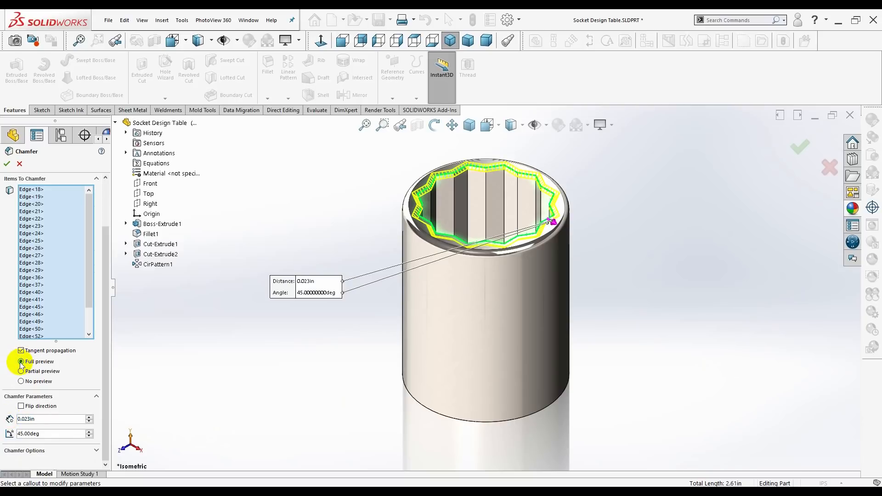
click(9, 152)
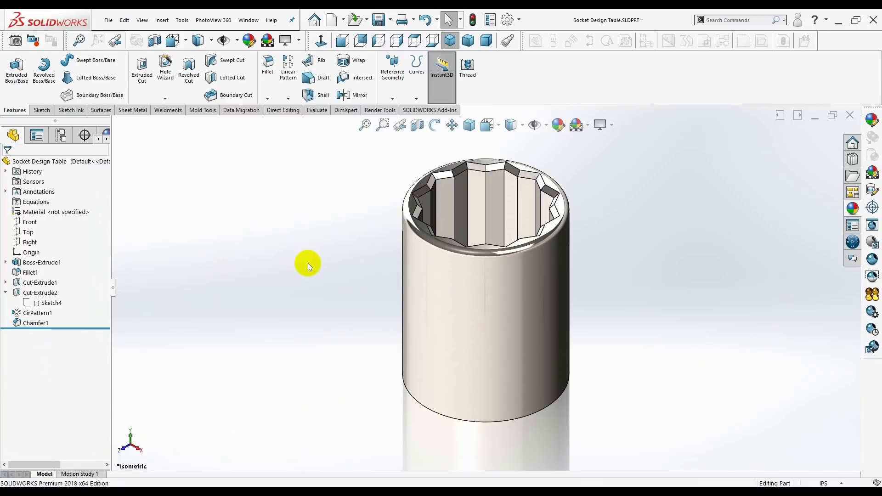
Step: Fillet the outer circular edge at the socket's drive end with a 0.03 in radius, and return to the isometric view
middle_drag(308, 264, 360, 220)
click(270, 100)
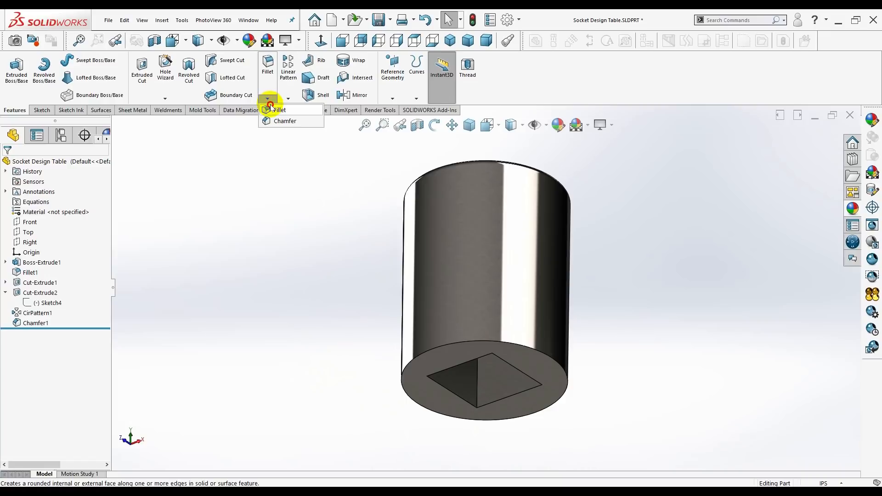
click(280, 109)
click(452, 343)
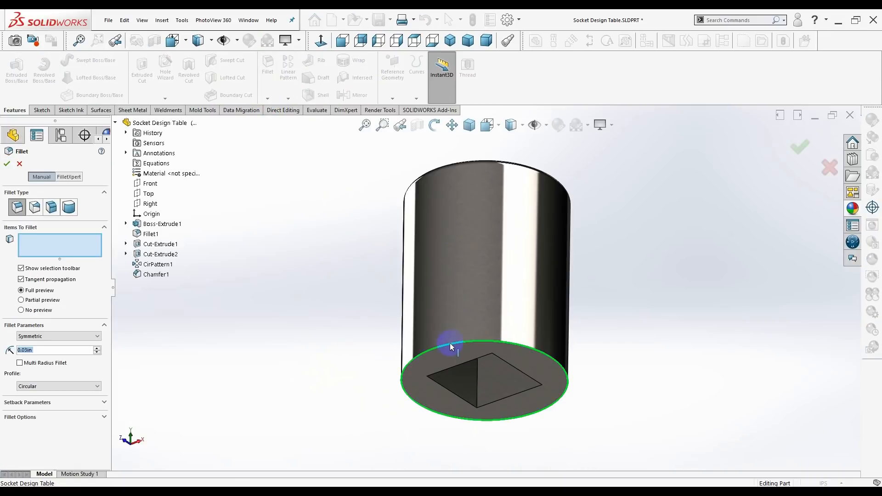
click(7, 164)
middle_drag(298, 296, 321, 346)
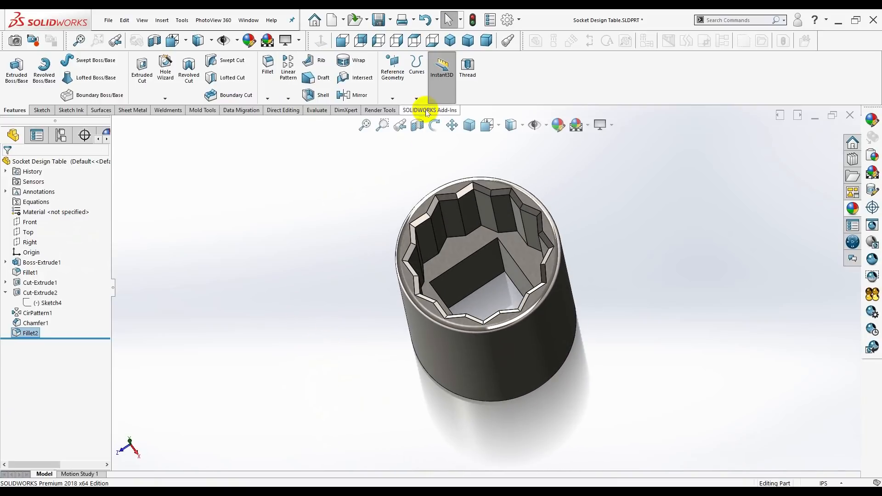
click(450, 41)
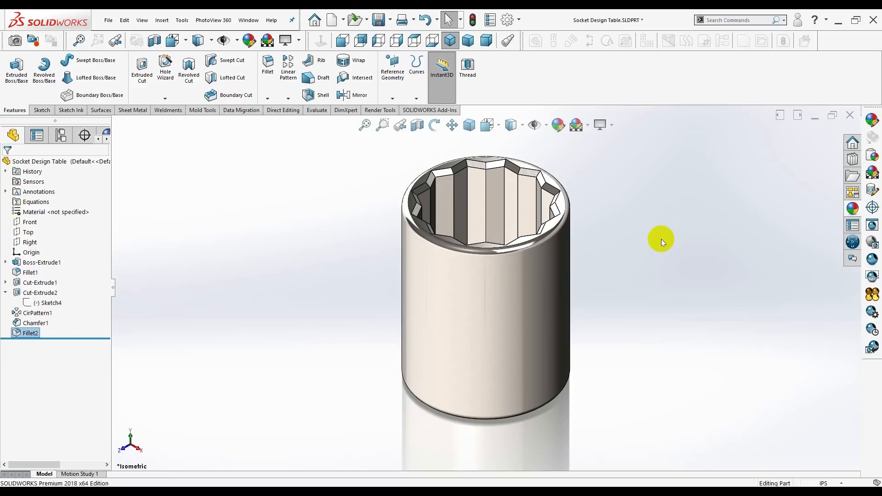
Step: Show the part's configurations
click(60, 136)
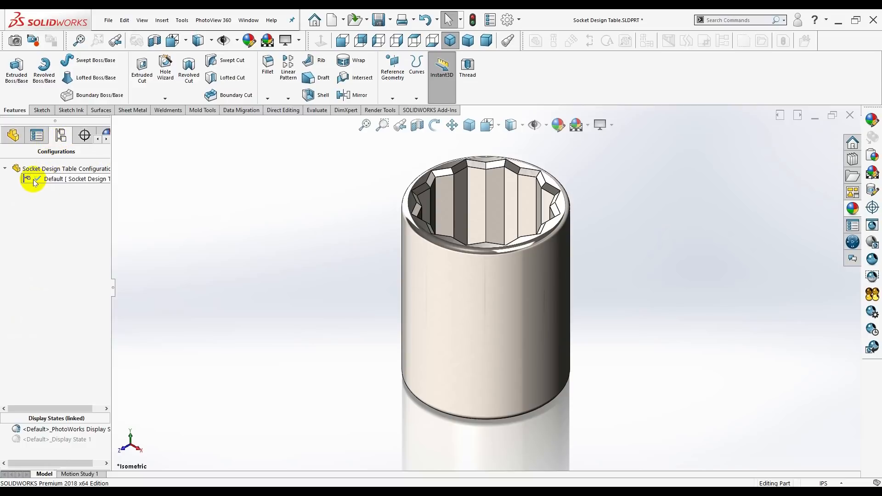
right_click(39, 206)
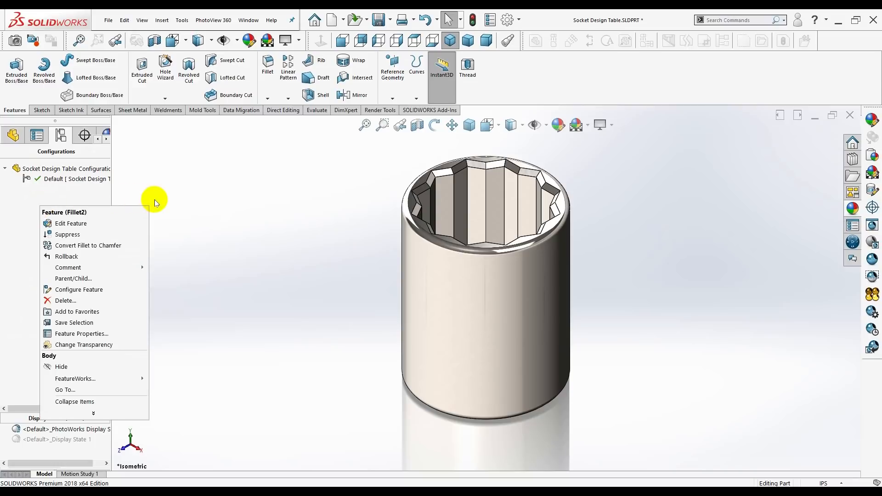
click(115, 178)
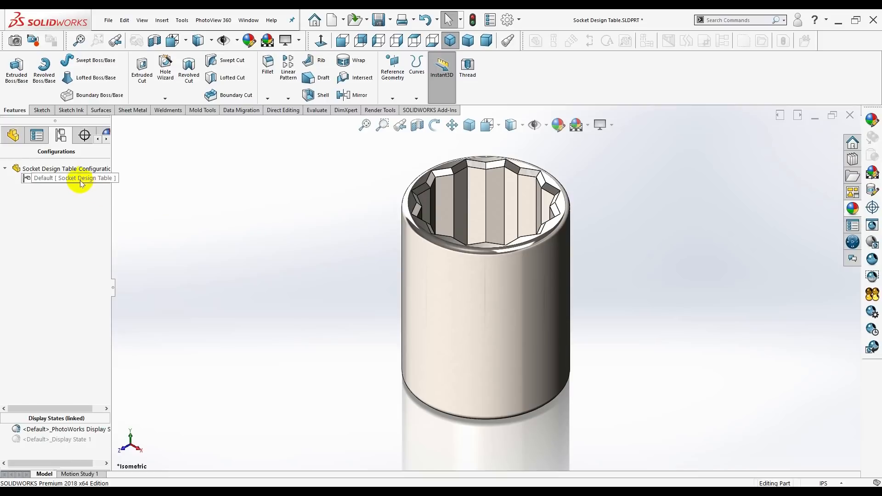
right_click(79, 183)
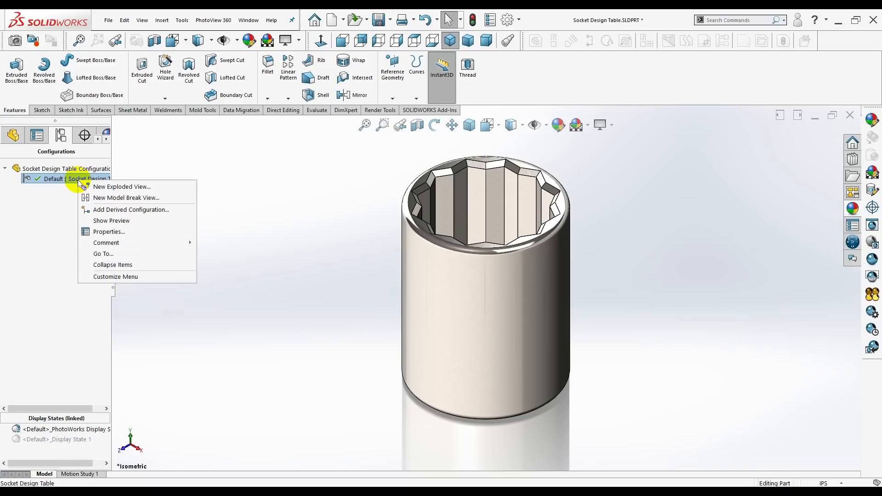
click(197, 158)
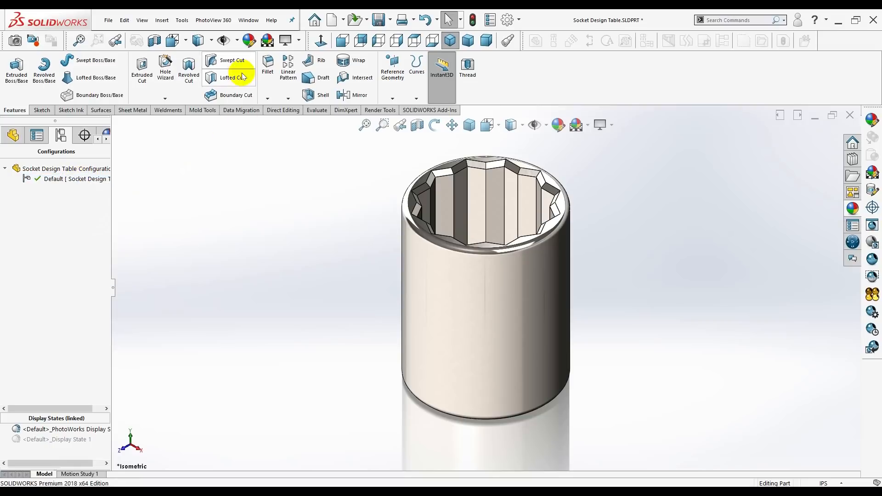
Step: Insert an auto-created design table into the part
click(161, 19)
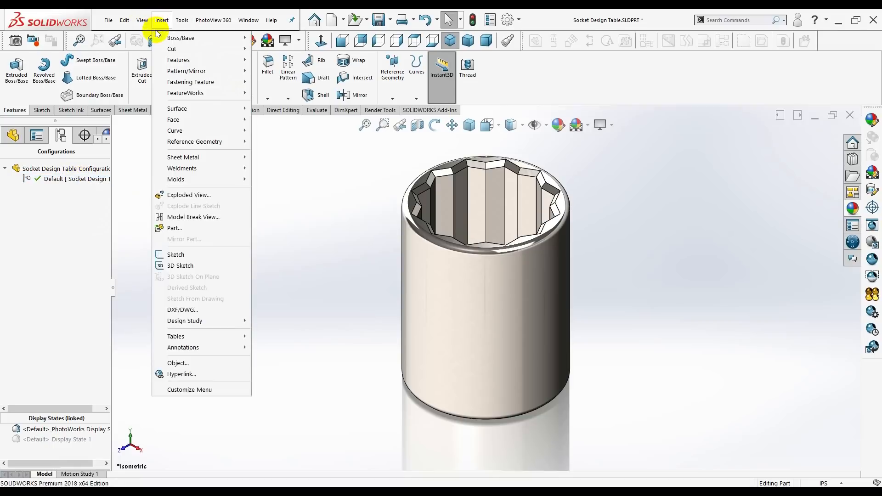
mouse_move(158, 42)
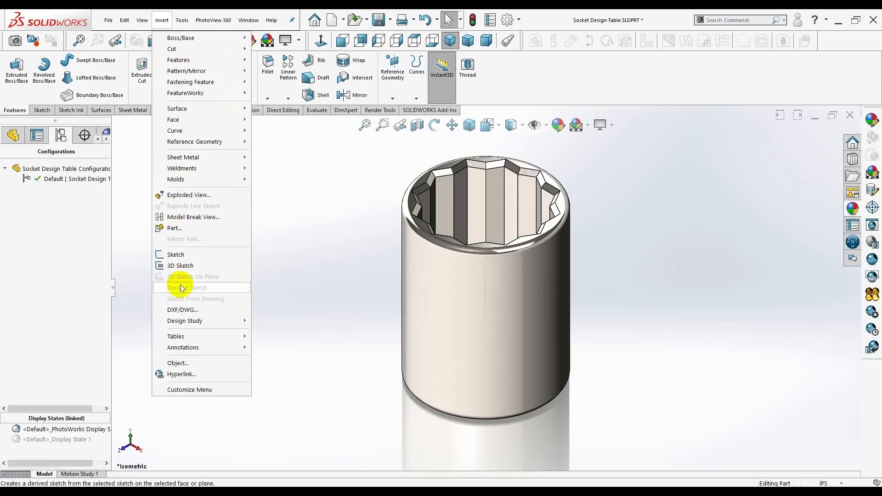
mouse_move(175, 337)
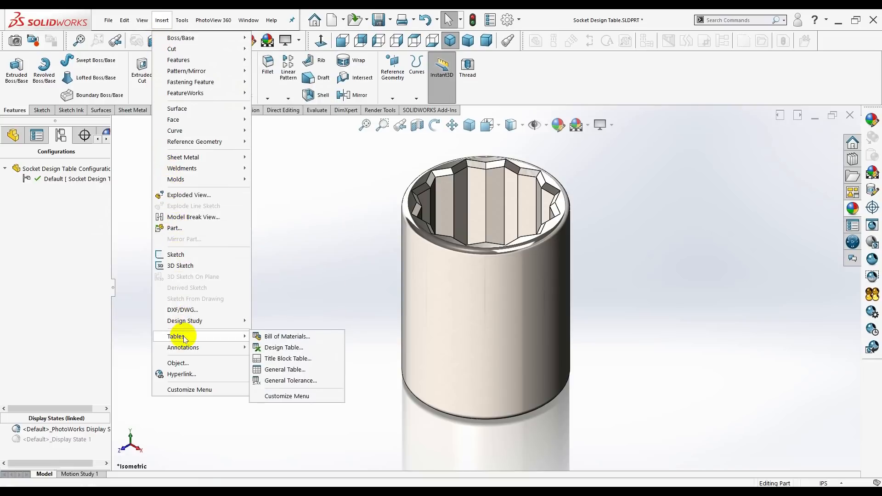
click(272, 348)
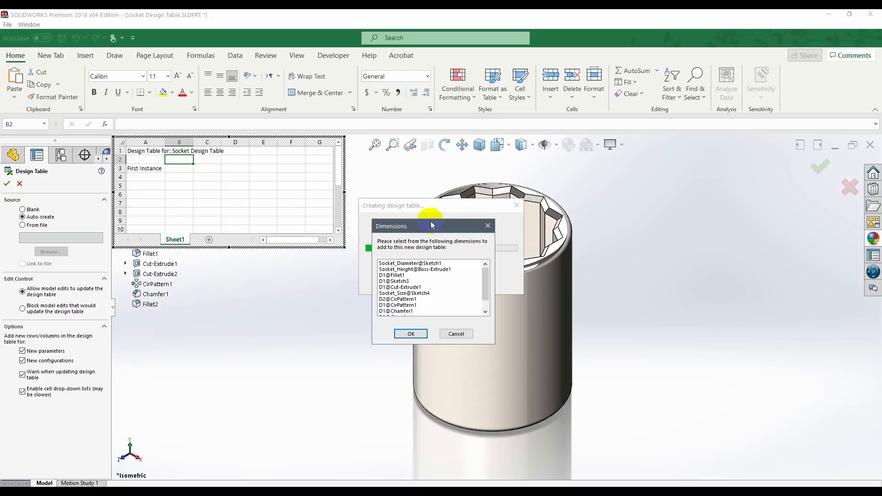
drag(431, 224, 281, 245)
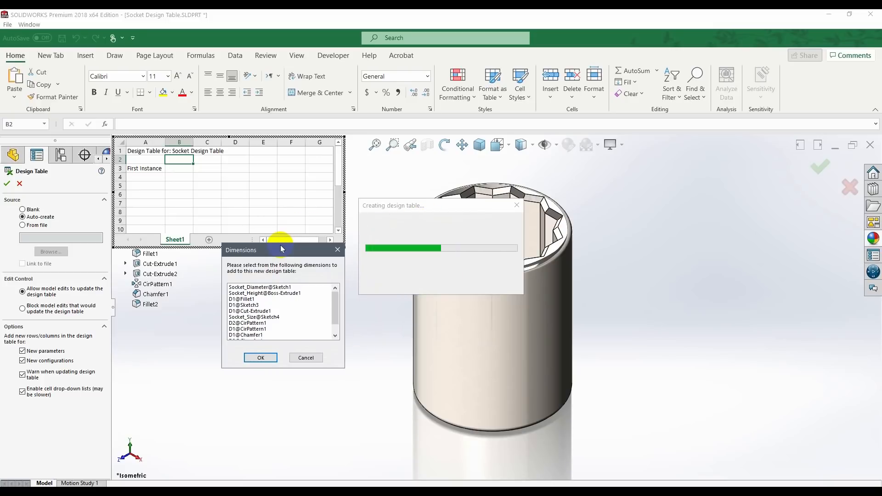
Step: Add the dimensions Socket_Diameter@Sketch1, Socket_Height@Boss-Extrude1 and Socket_Size@Sketch4 to the design table
click(260, 288)
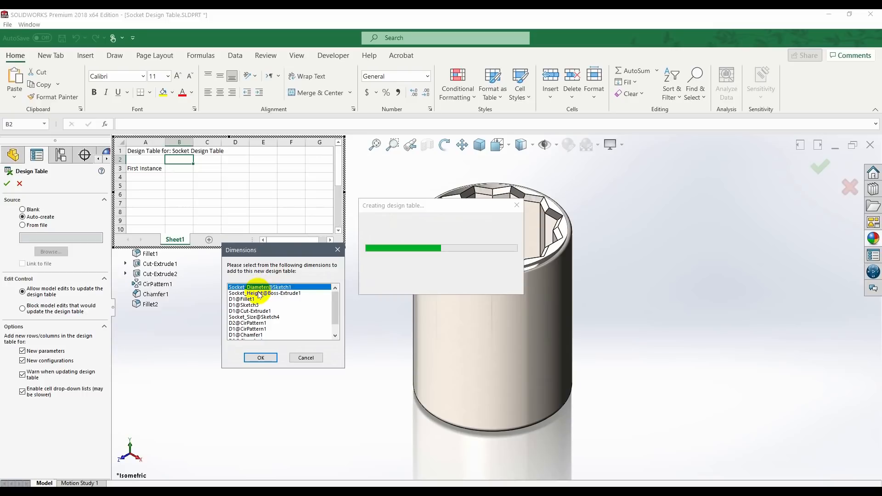
ctrl+click(260, 293)
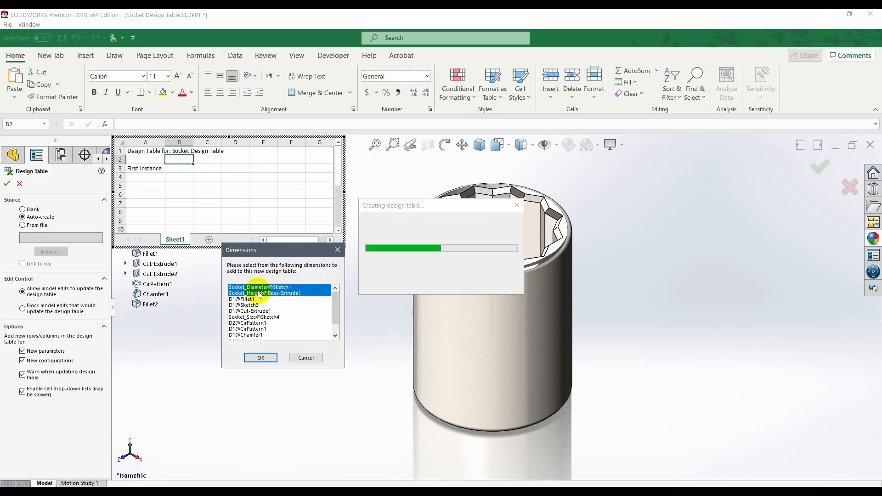
scroll(264, 318, down, 1)
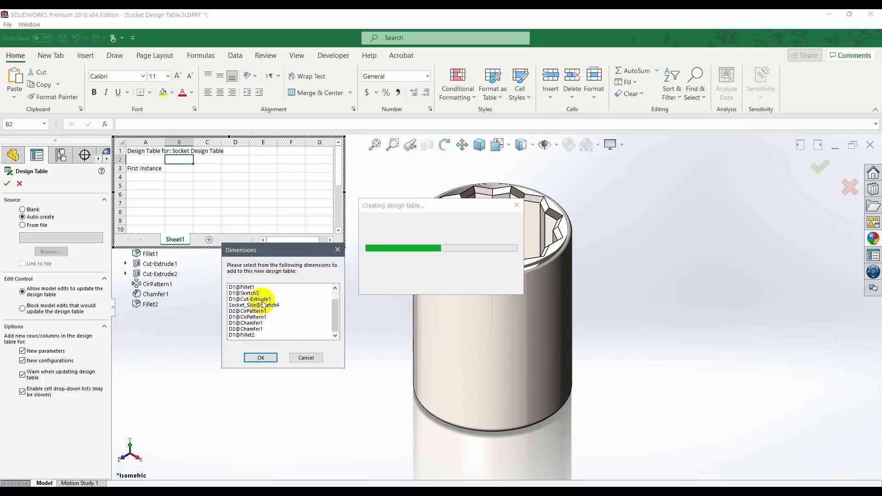
ctrl+click(265, 305)
scroll(267, 305, up, 1)
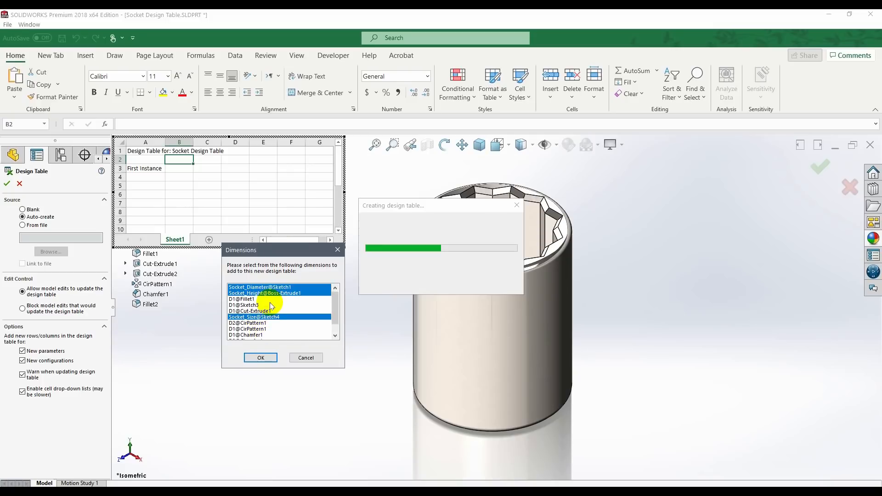
click(258, 357)
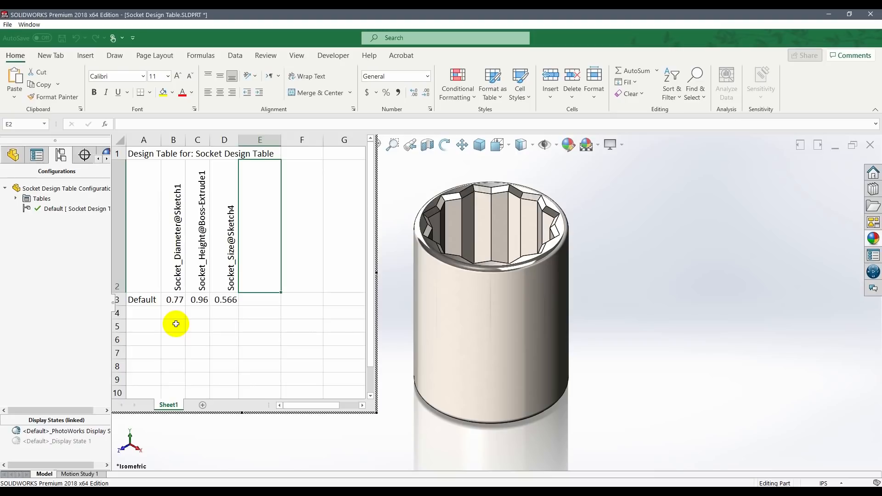
Step: Rename the Default configuration in the design table to "9-16 Socket" and widen column A to fit the name
click(153, 300)
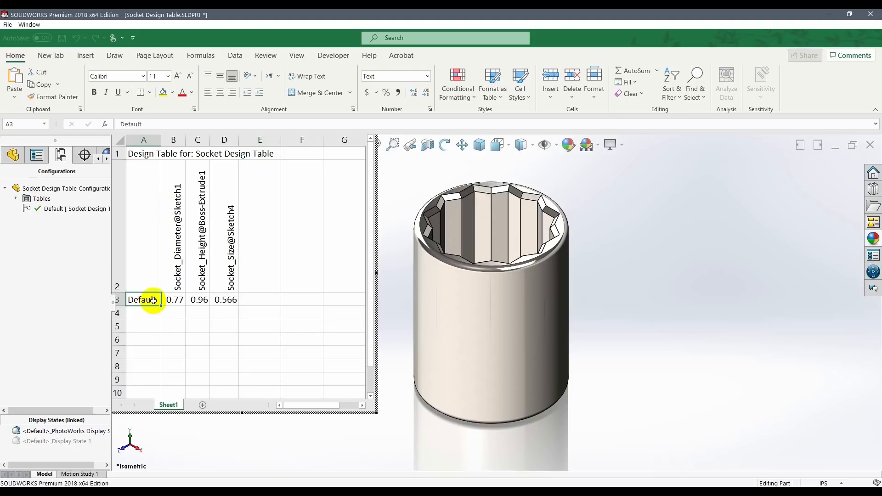
double_click(153, 300)
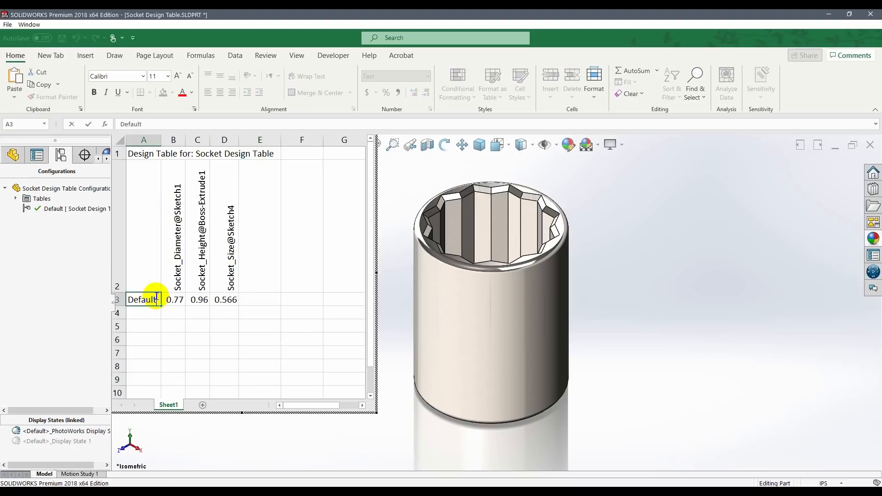
key(BackSpace)
key(BackSpace)
key(BackSpace)
key(BackSpace)
key(BackSpace)
key(BackSpace)
key(BackSpace)
text(9-16 Socket)
key(Return)
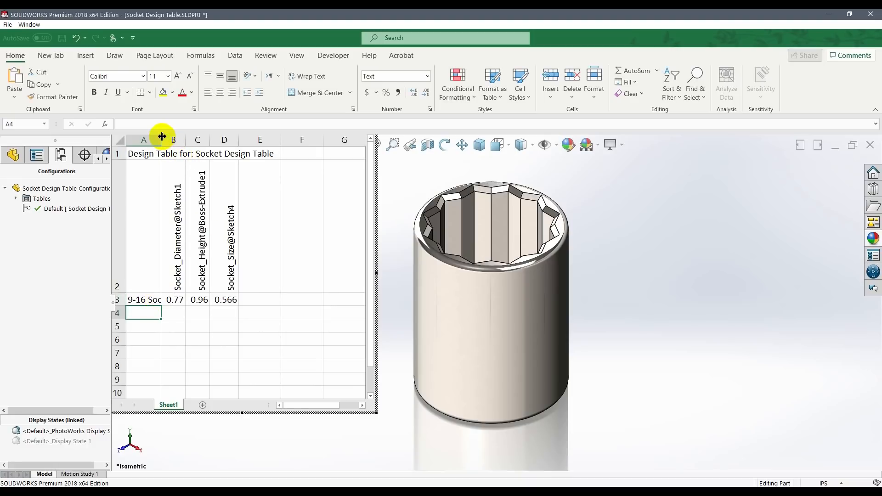
drag(162, 139, 181, 137)
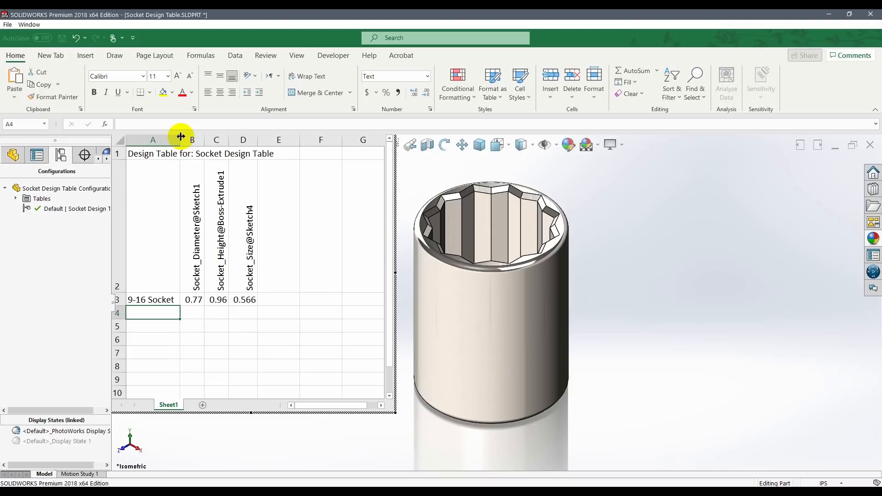
Step: Fill the name "9-16 Socket" from A3 down to A8, and change the name in A4 to "5-8 Socket"
click(144, 300)
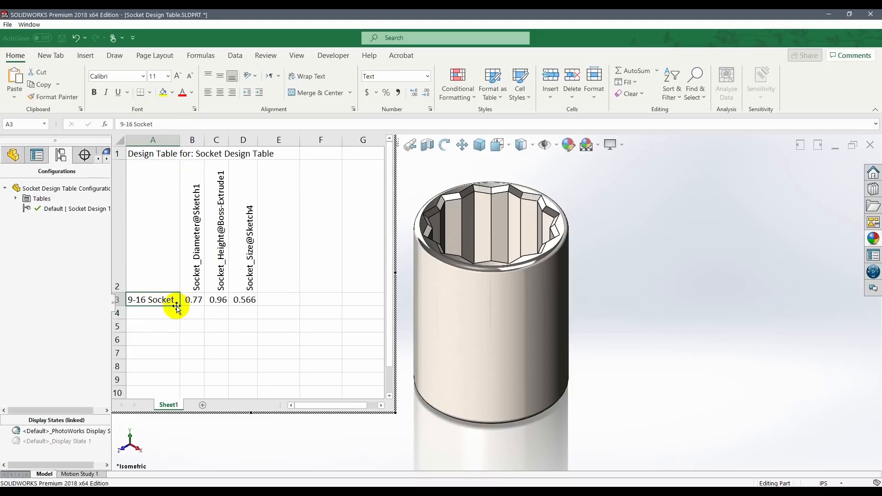
drag(181, 307, 182, 366)
click(145, 313)
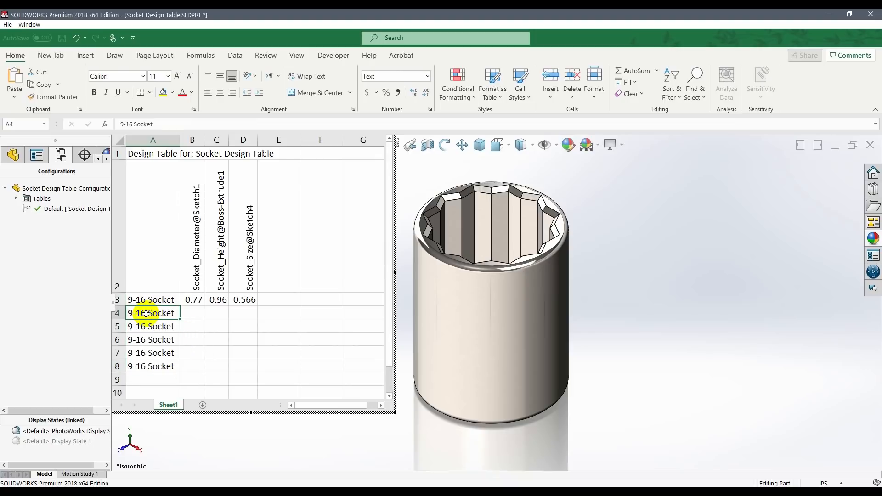
double_click(146, 313)
key(BackSpace)
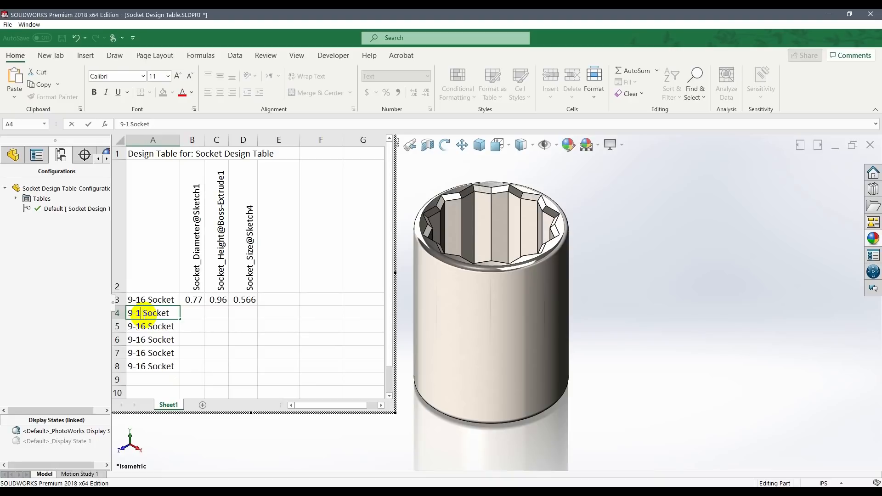
key(BackSpace)
key(BackSpace)
key(BackSpace)
text(5-)
Step: Change the configuration name in cell A5 to "11-16 Socket"
click(143, 326)
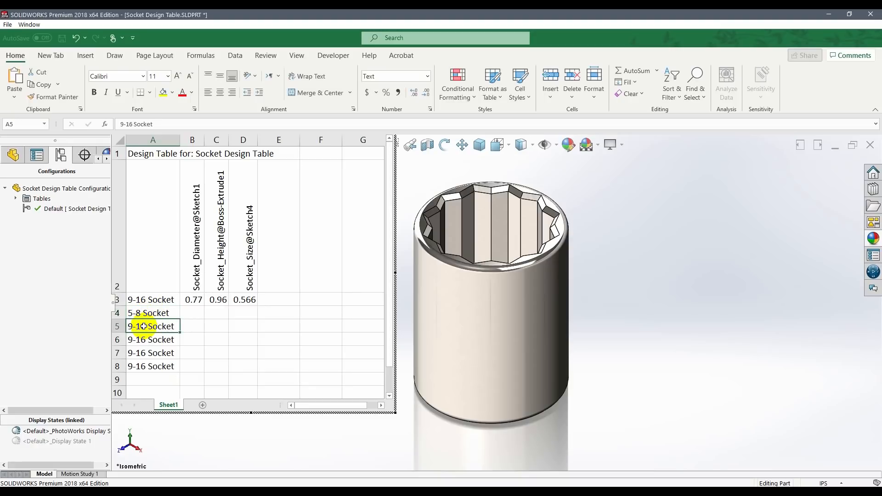
double_click(143, 326)
key(BackSpace)
key(BackSpace)
key(BackSpace)
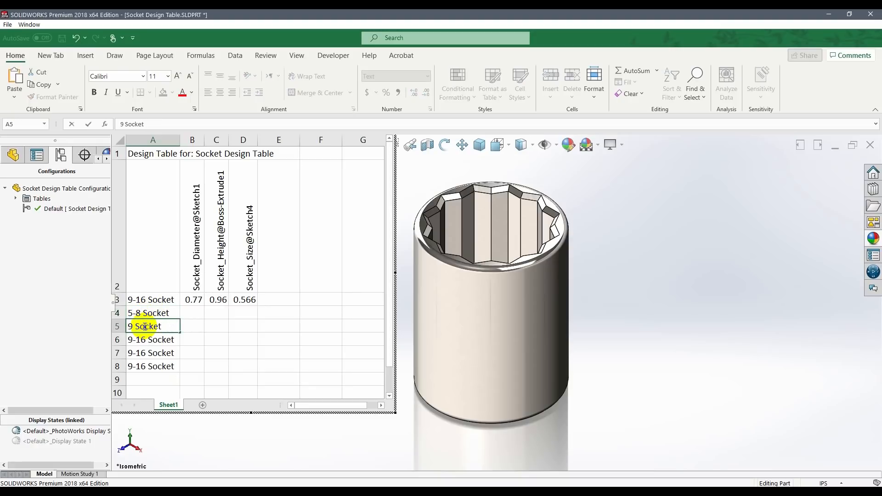
key(BackSpace)
text(11-16)
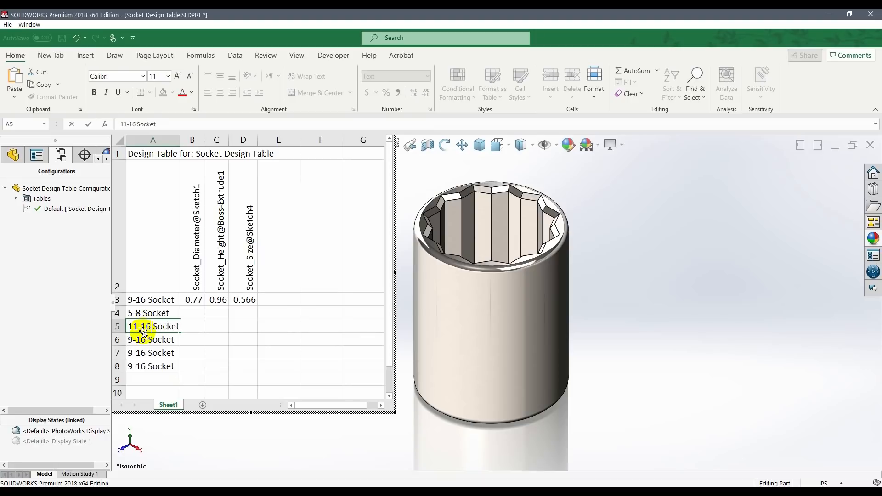
Step: Change the configuration name in cell A6 to "7-8 Socket"
click(145, 339)
double_click(145, 340)
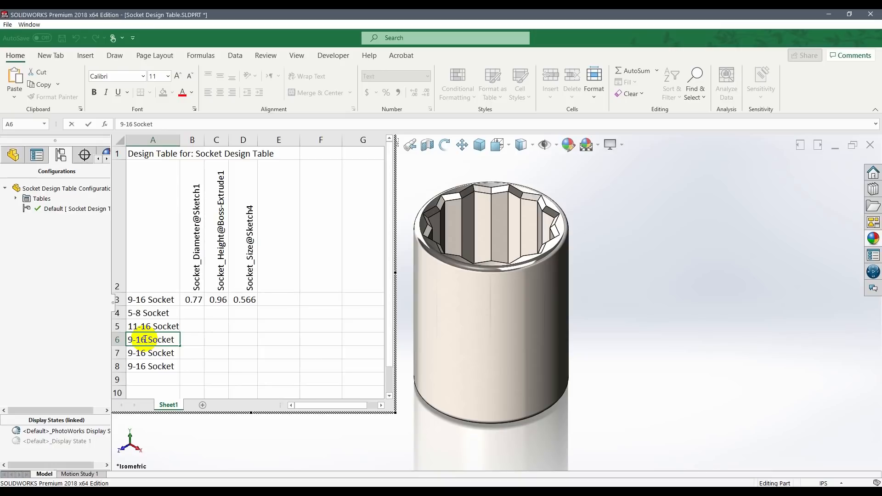
key(BackSpace)
key(BackSpace)
key(BackSpace)
key(BackSpace)
text(7-8)
Step: Change the configuration name in cell A7 to "13-16 Socket"
double_click(143, 354)
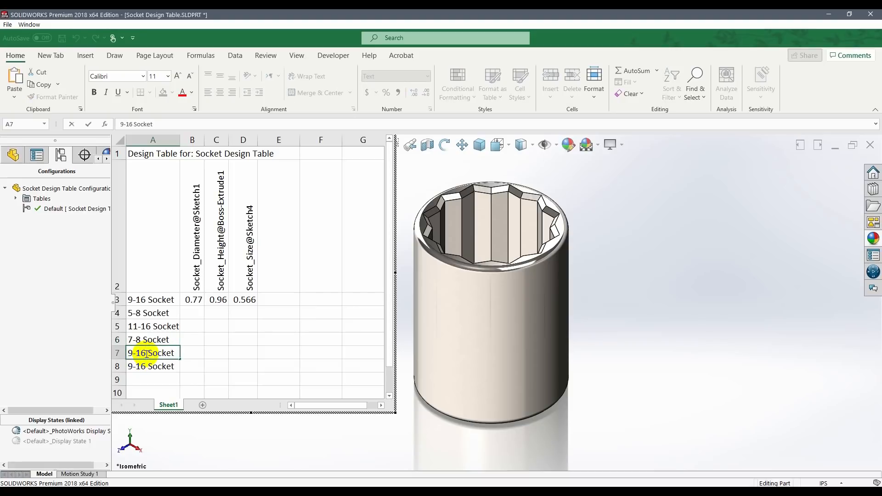
key(BackSpace)
key(BackSpace)
key(BackSpace)
key(BackSpace)
key(BackSpace)
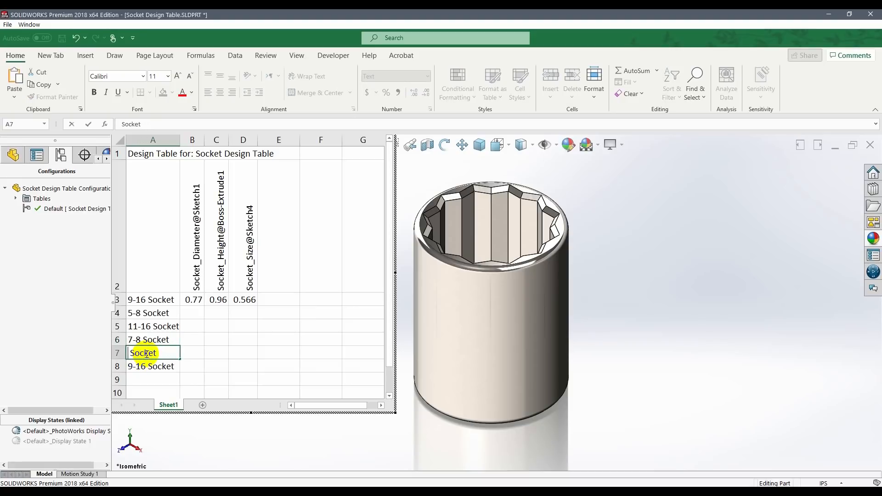
text(13-16)
Step: Change the configuration name in cell A8 to "3-4 Socket"
click(142, 365)
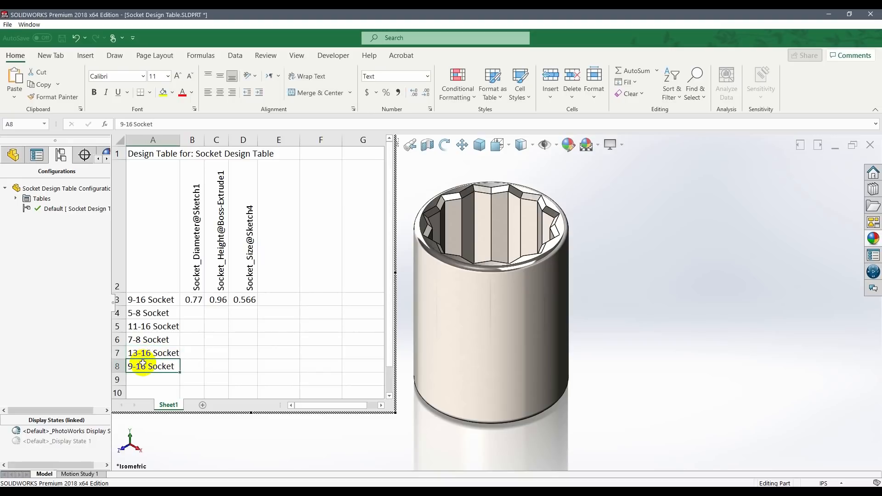
double_click(148, 365)
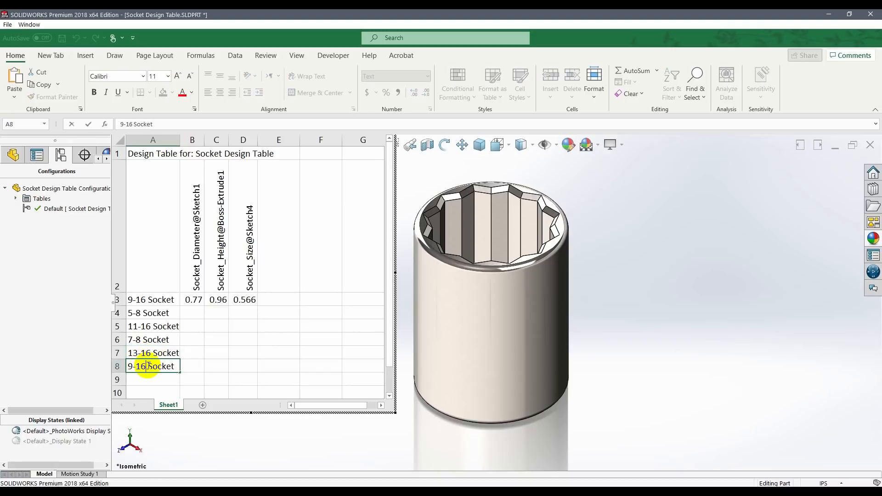
key(BackSpace)
key(BackSpace)
key(BackSpace)
key(BackSpace)
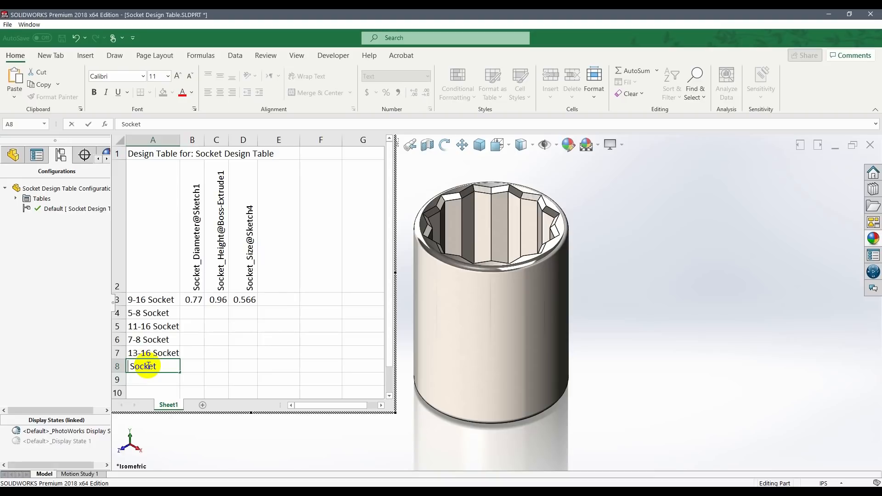
text(3-4)
click(232, 355)
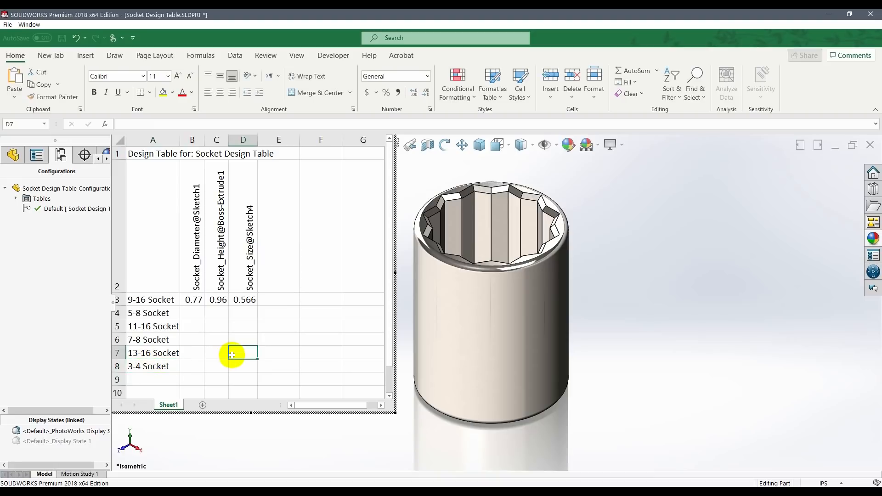
Step: Enter a Socket_Diameter of 0.864 for the 5-8 Socket and widen columns B to D to fit three decimals
click(188, 316)
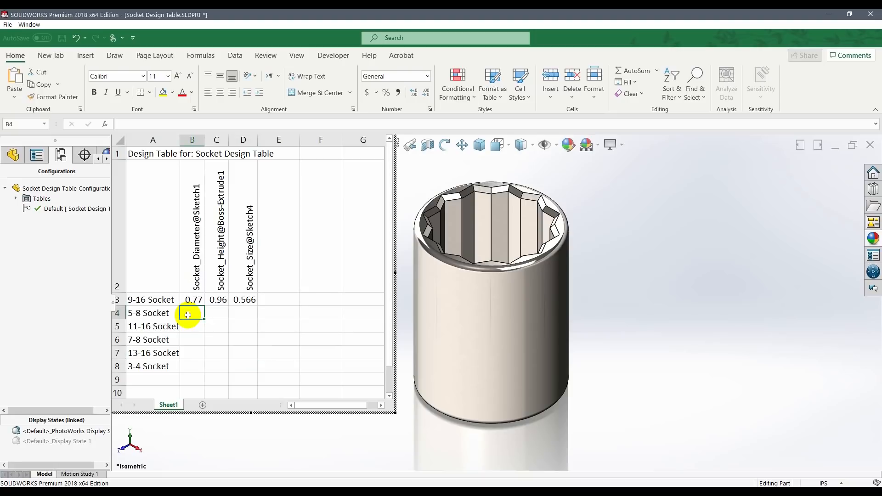
text(.)
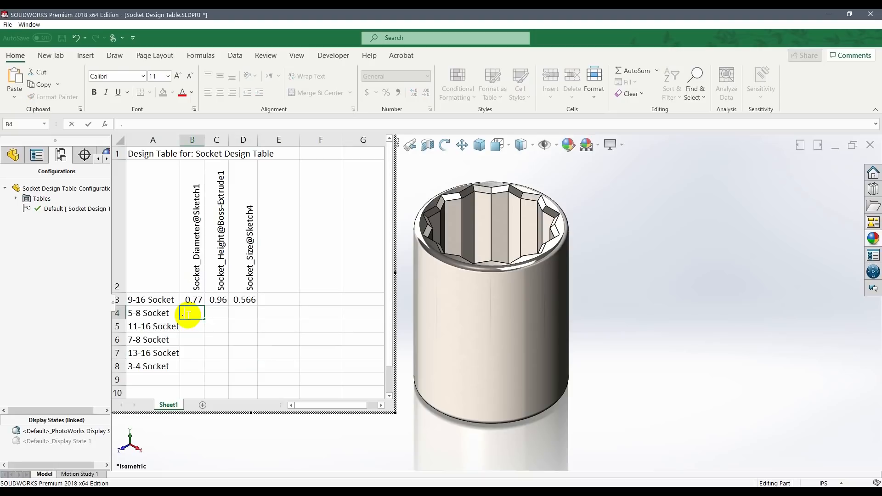
text(864)
key(Return)
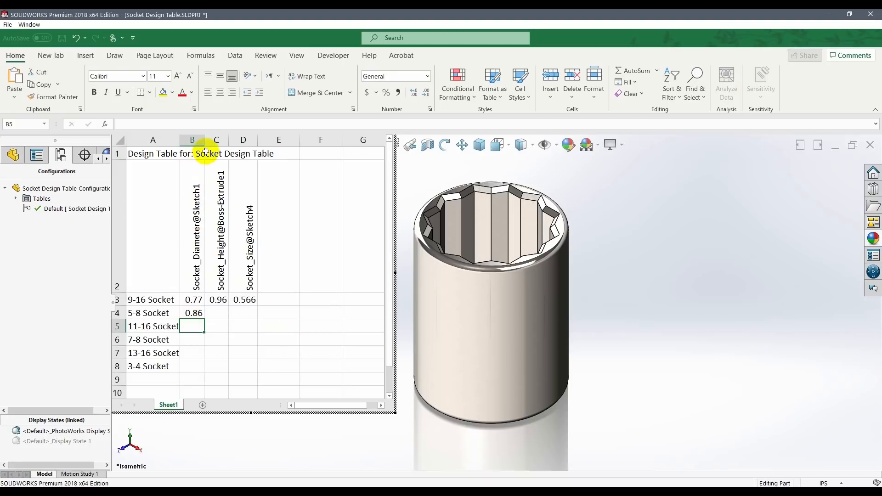
drag(205, 140, 286, 138)
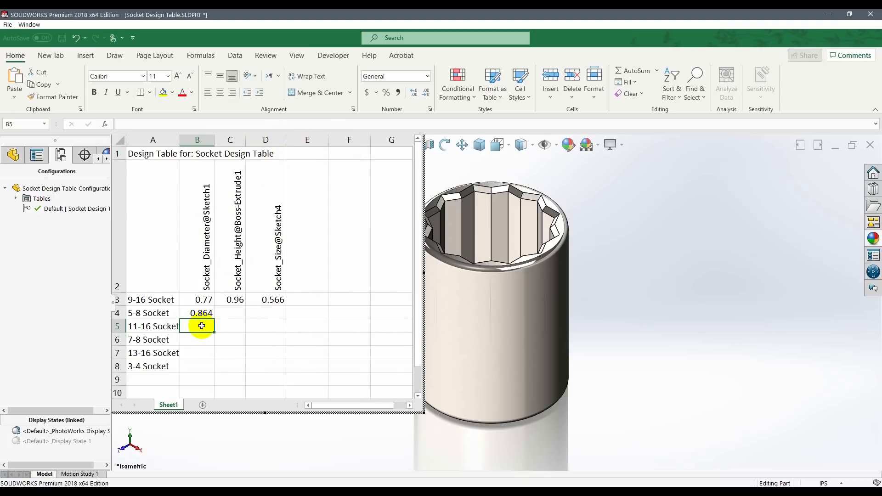
Step: Fill the Socket_Diameter values in B5 to B8 with 0.948, 1.004, 1.084 and 1.168
text(.)
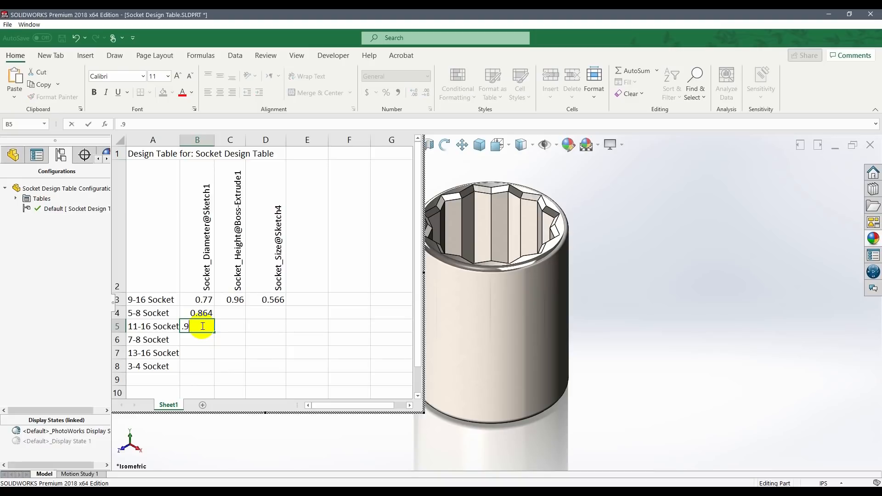
text(948)
key(Return)
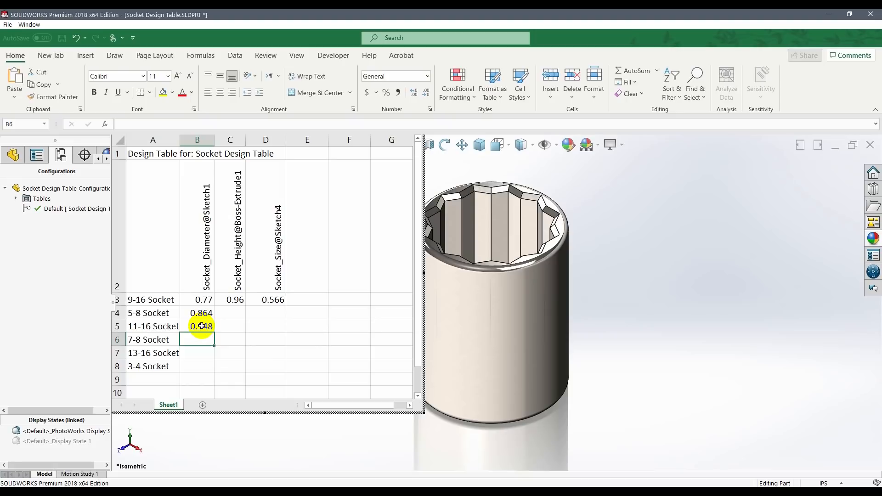
text(1.004)
key(Return)
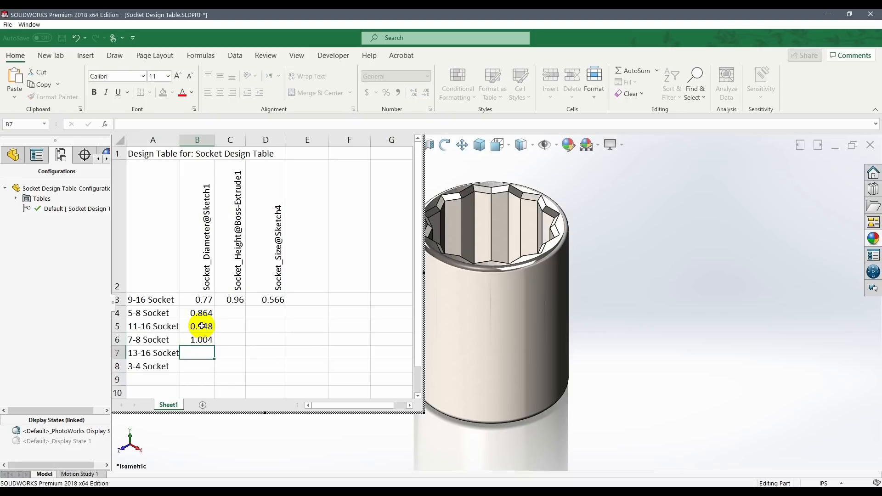
text(1.084)
key(Return)
text(1.168)
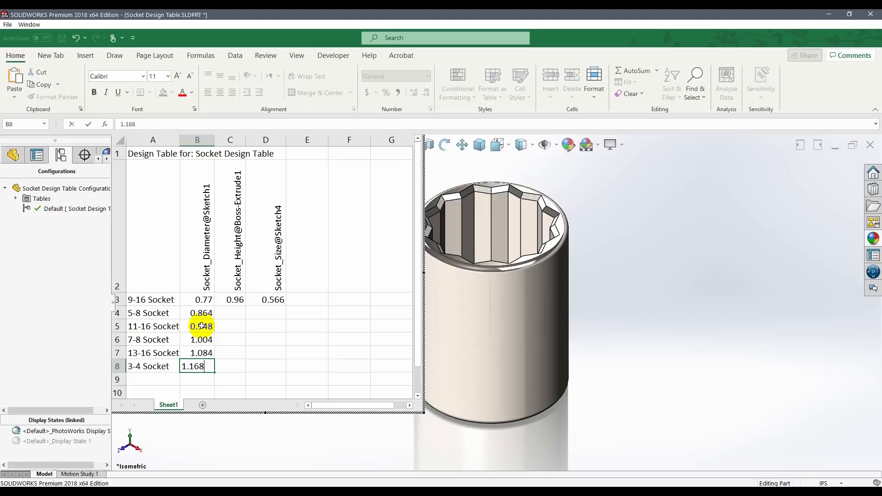
key(Return)
Step: Fill the Socket_Height values in C4 to C8 with 1.005, 1.018, 1.132, 1.12 and 1.255
click(223, 314)
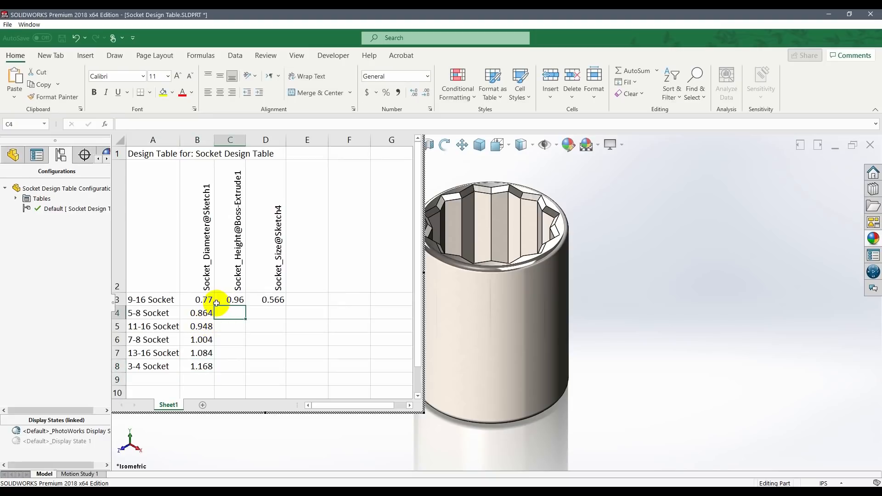
text(1.005)
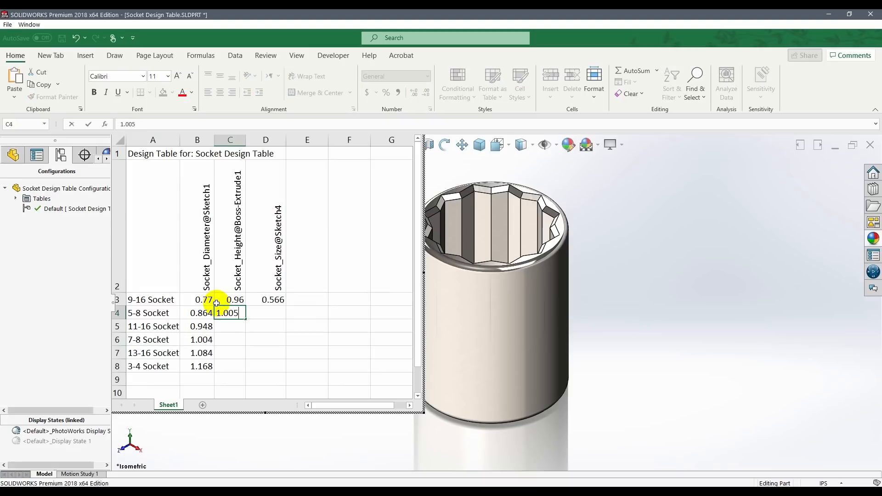
key(Return)
text(1)
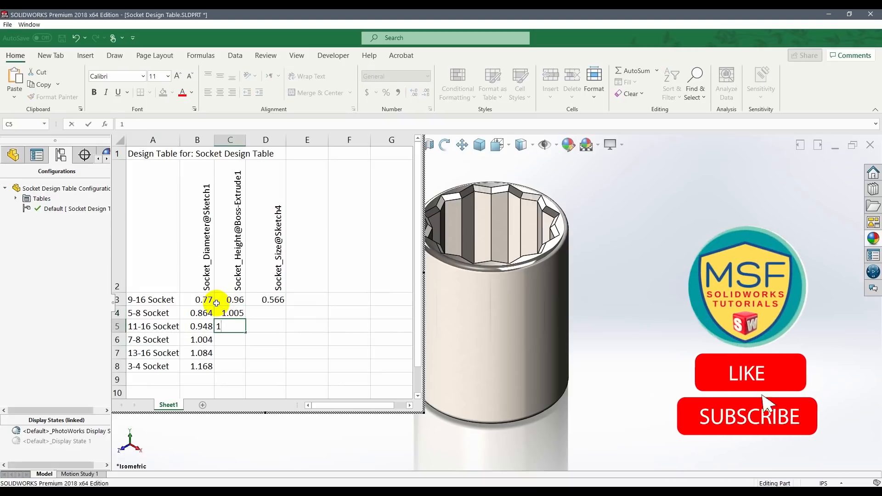
text(.018)
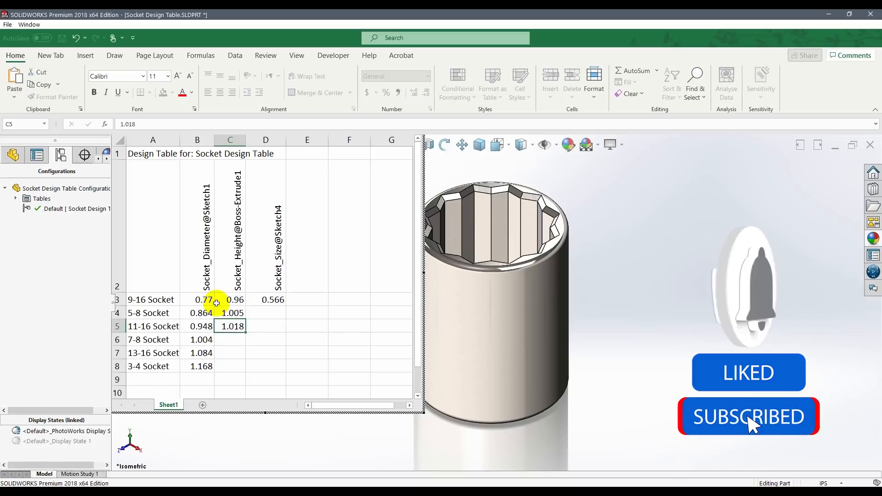
key(Return)
text(1.)
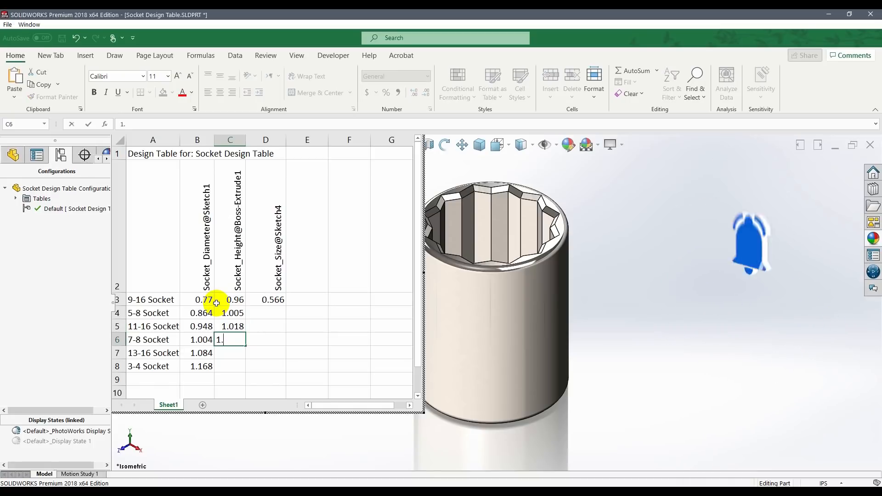
text(132)
key(Return)
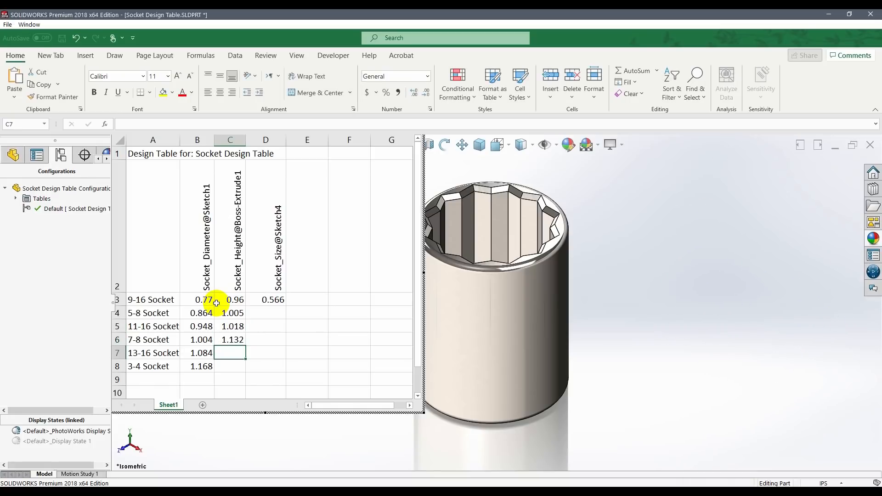
text(1.12)
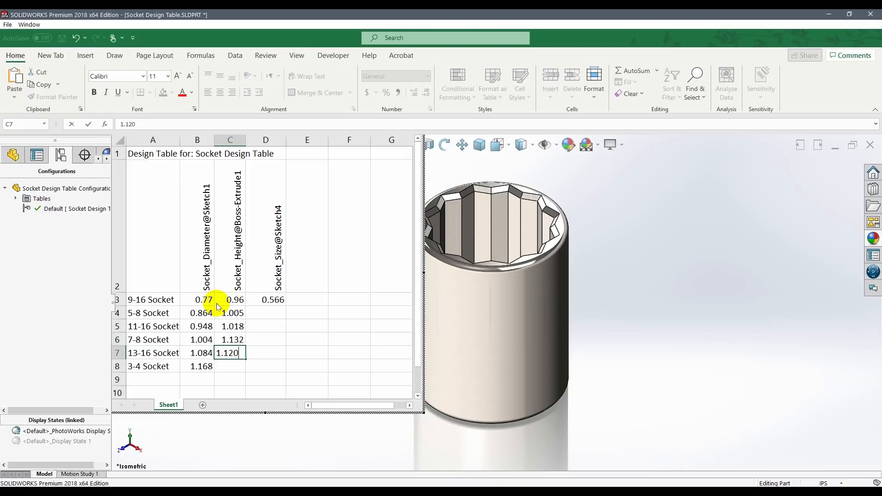
key(Return)
text(1.255)
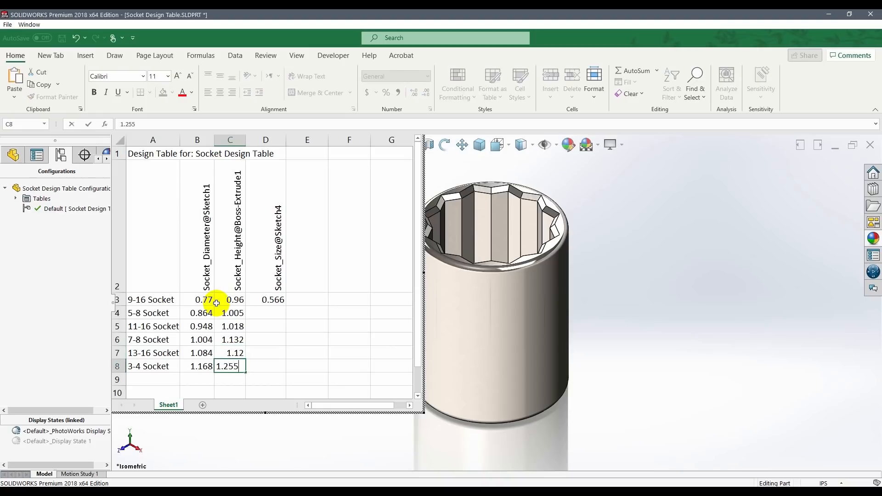
key(Return)
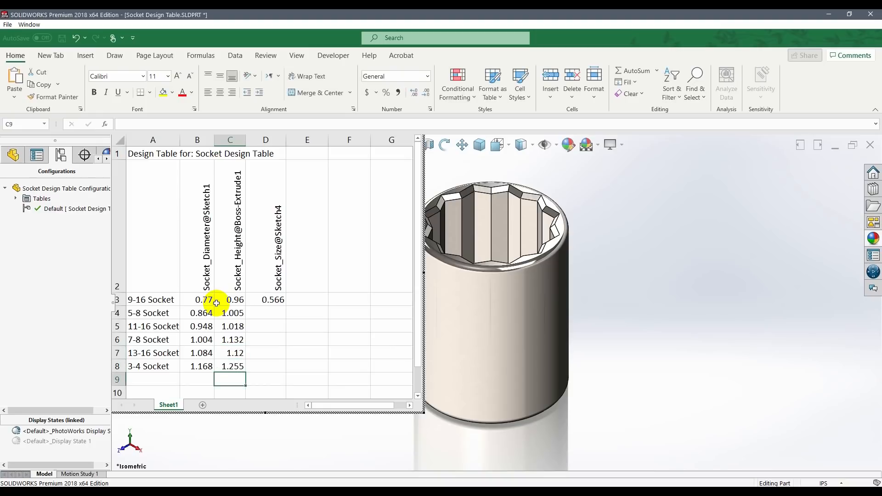
Step: Fill the Socket_Size values in D4 to D8 with 0.629, 0.692, 0.755, 0.818 and 0.88
click(259, 318)
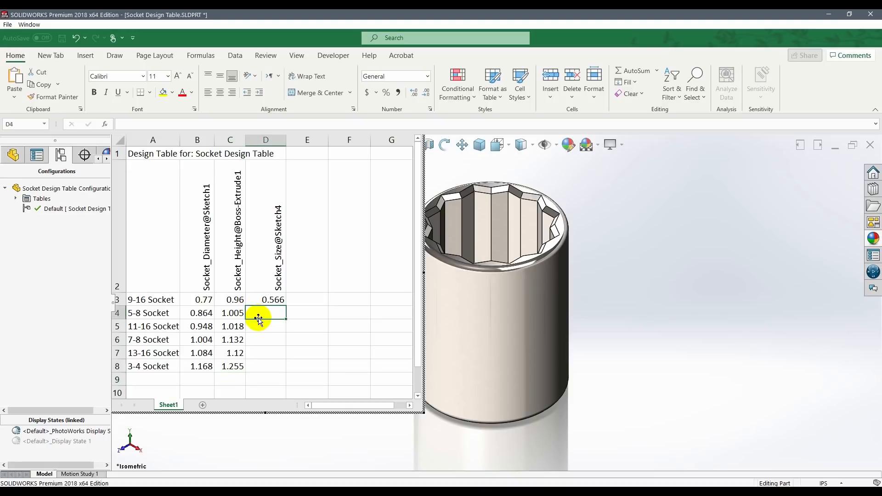
text(.629)
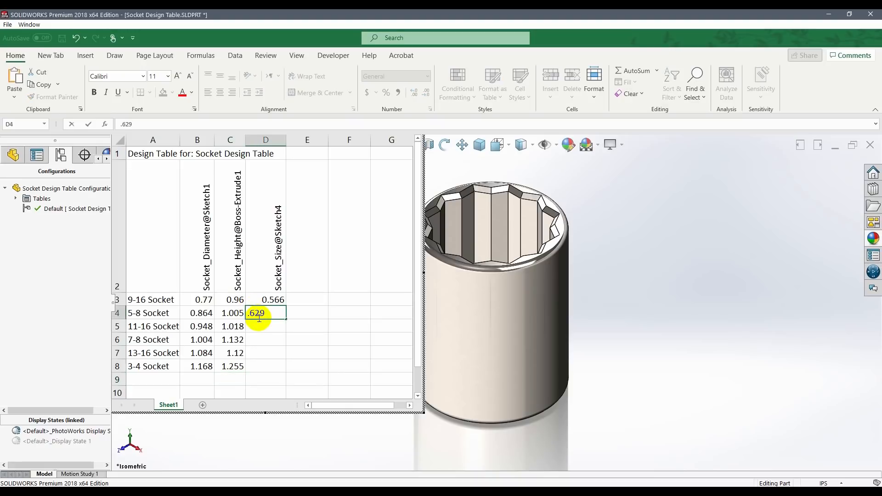
key(Return)
text(.)
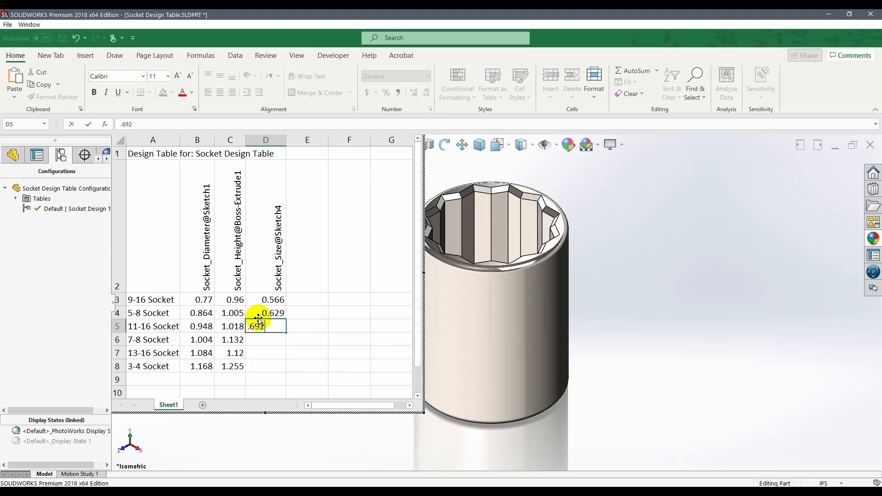
text(692)
key(Return)
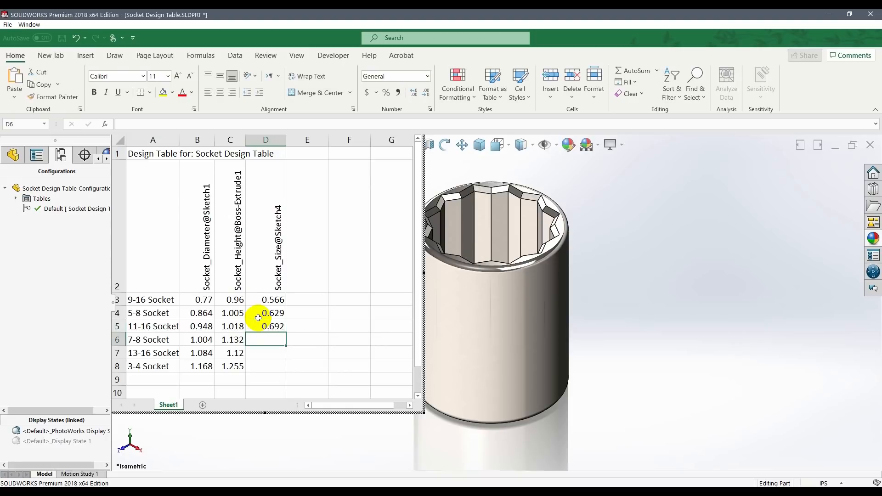
text(.75)
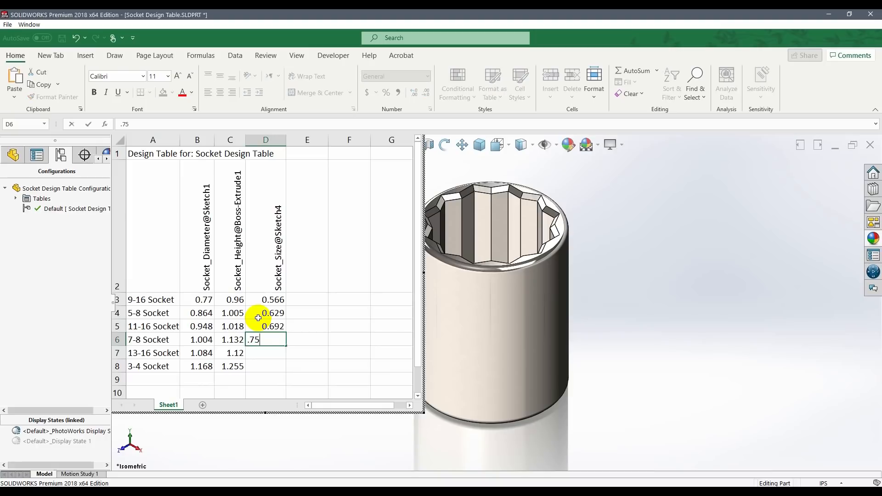
text(5)
key(Return)
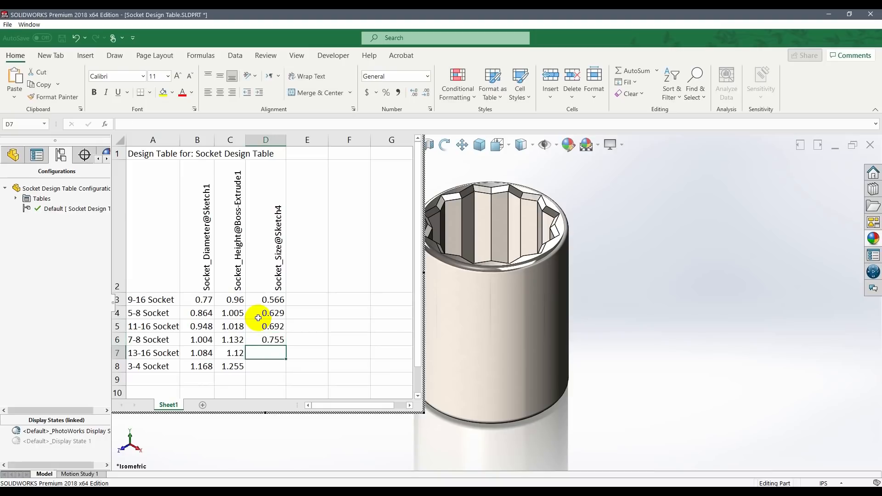
text(.818)
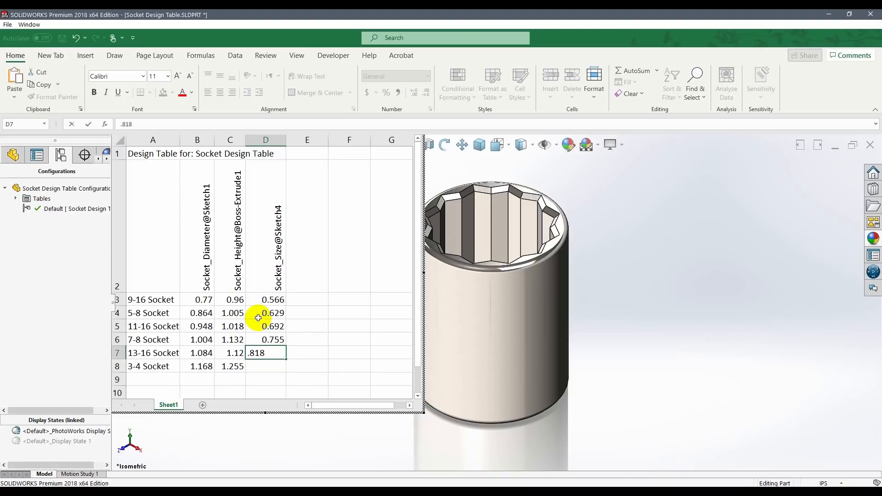
key(Return)
text(.88)
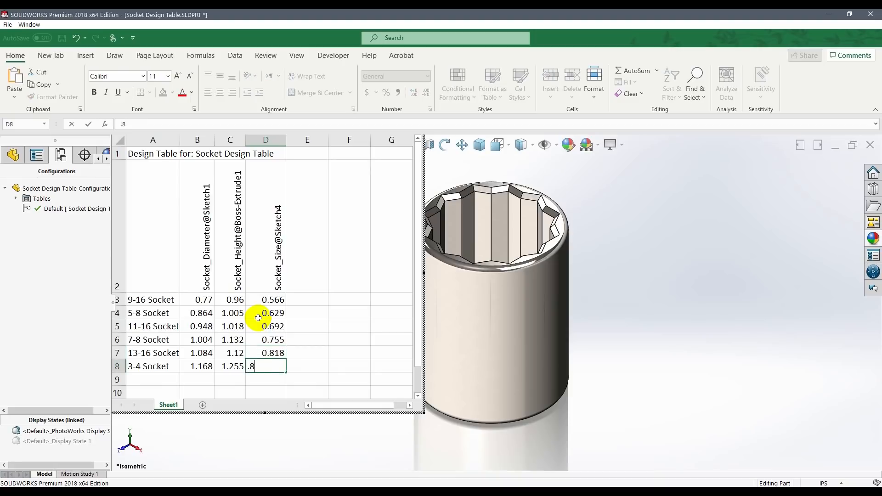
key(Return)
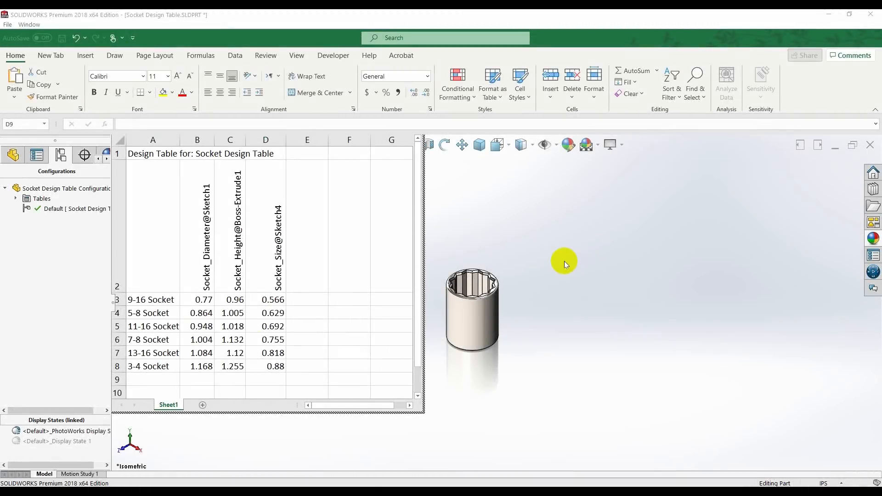
Step: Close the design table to generate the six socket configurations and acknowledge the list of generated configurations
click(868, 20)
click(681, 175)
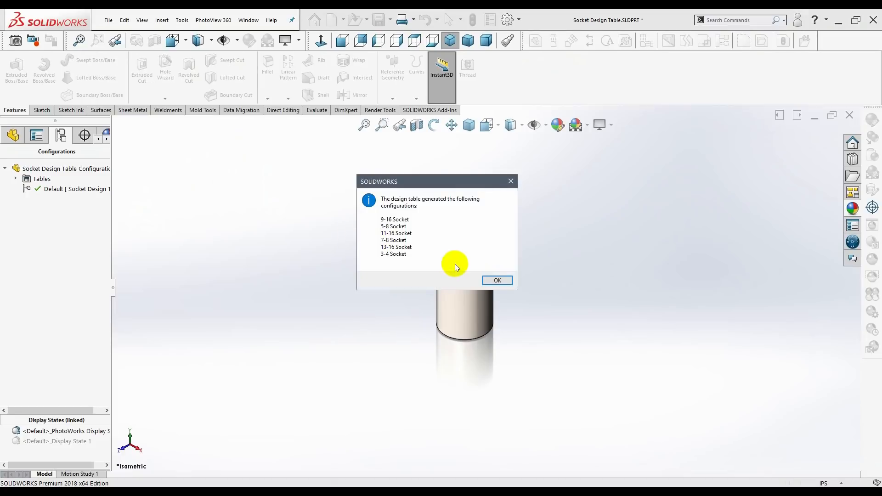
click(494, 280)
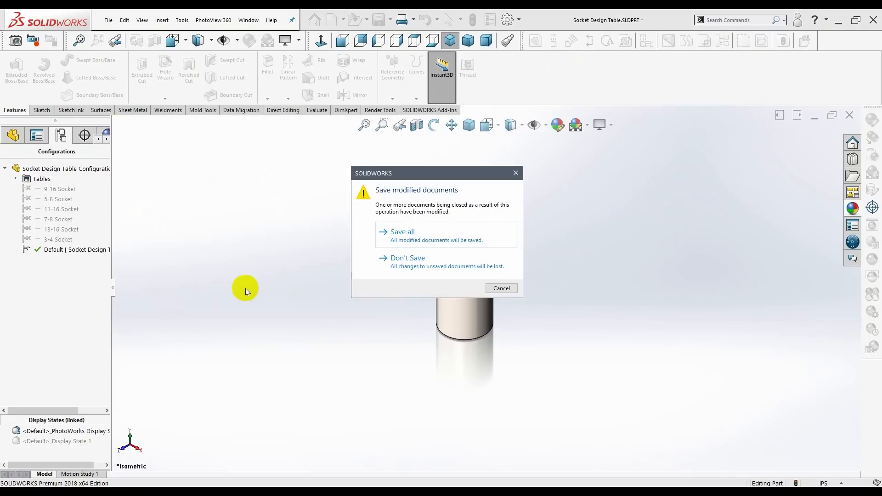
Step: Save all modified documents, rebuilding the socket part before saving
click(396, 232)
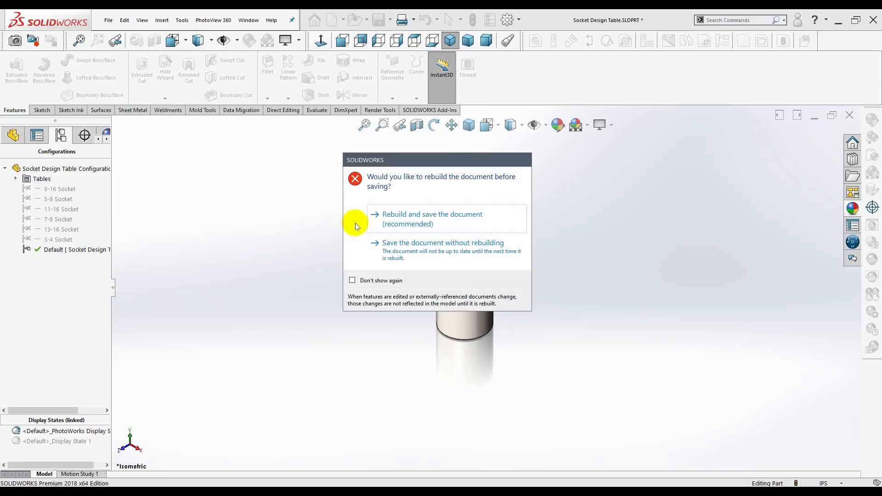
click(391, 219)
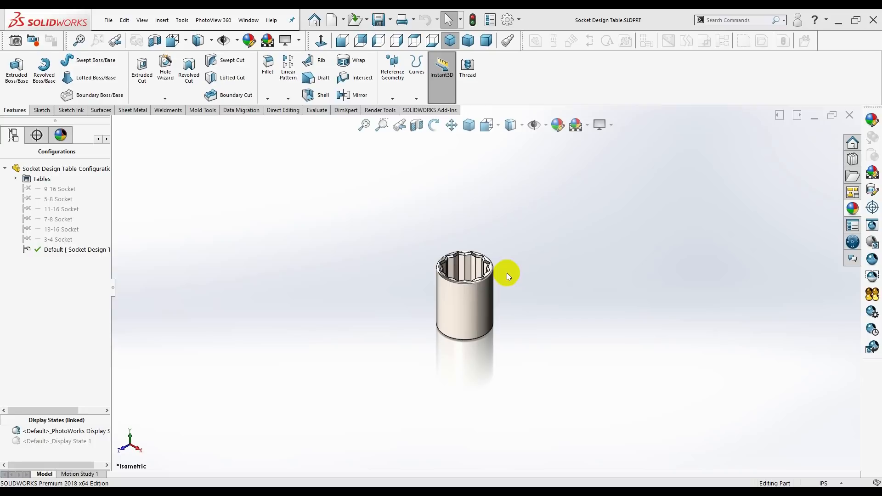
Step: Activate the 9-16, 5-8, 11-16, 7-8, 13-16 and 3-4 Socket configurations in turn to compare their sizes, ending on Default
click(57, 189)
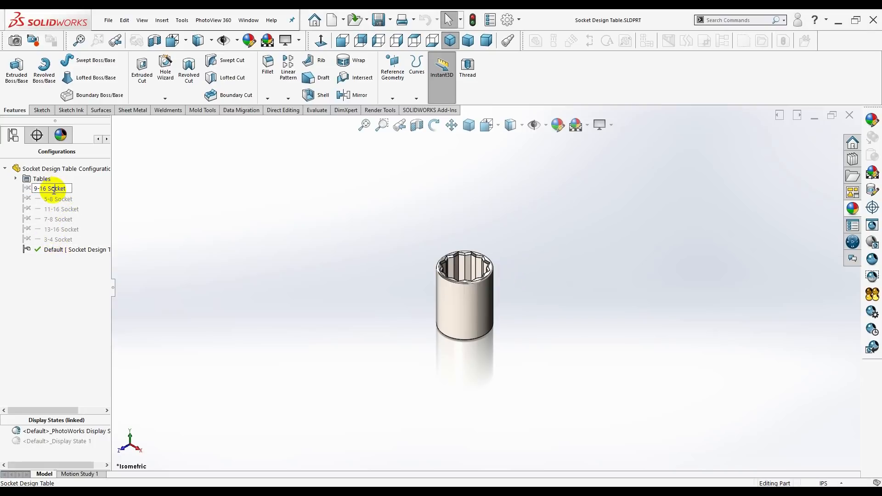
double_click(27, 187)
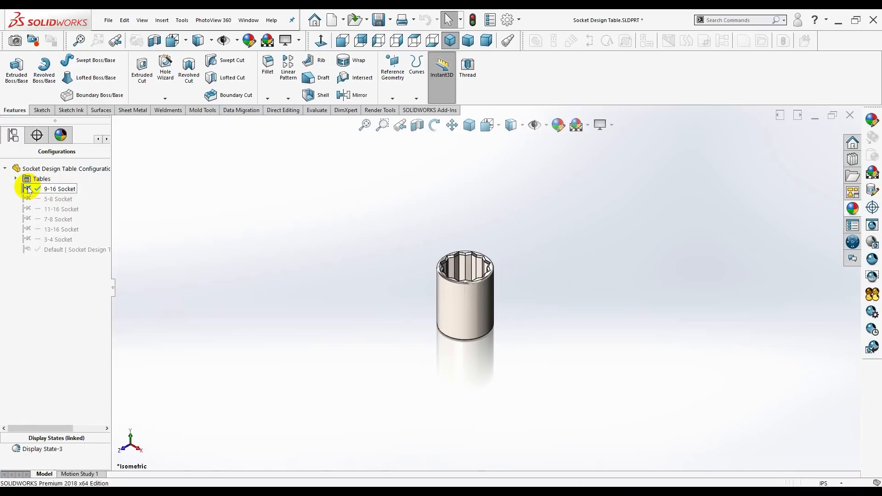
click(46, 201)
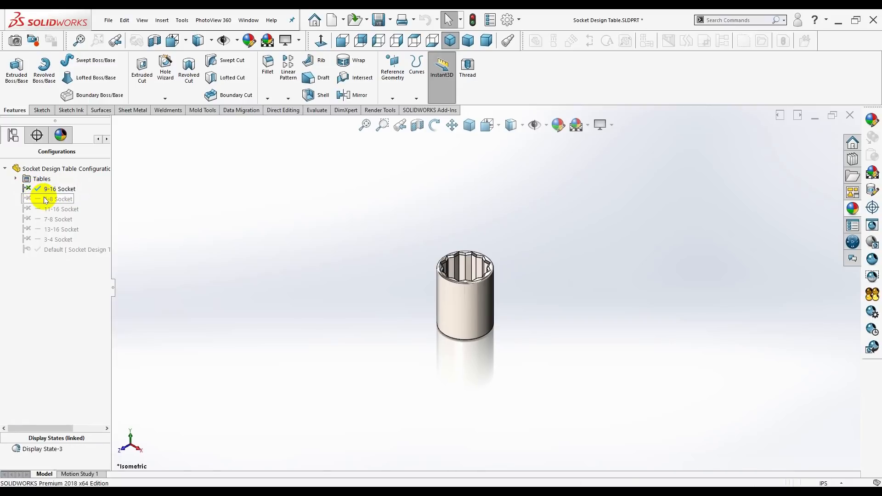
click(46, 201)
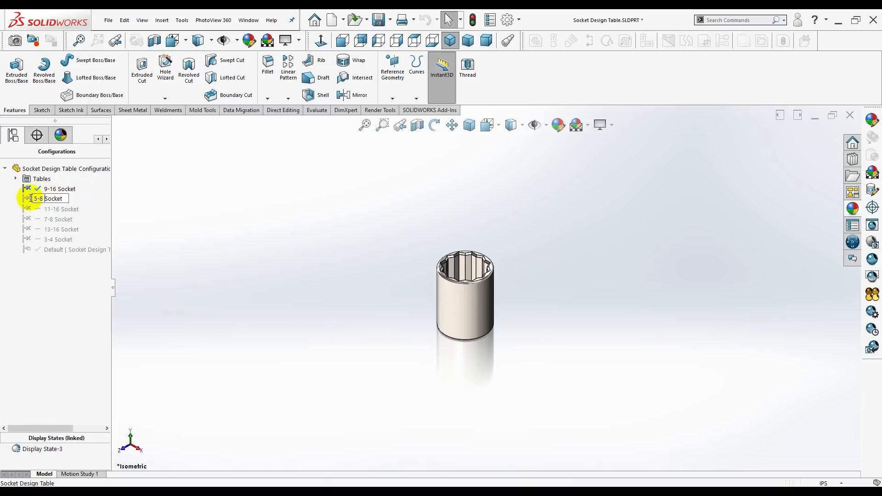
click(28, 198)
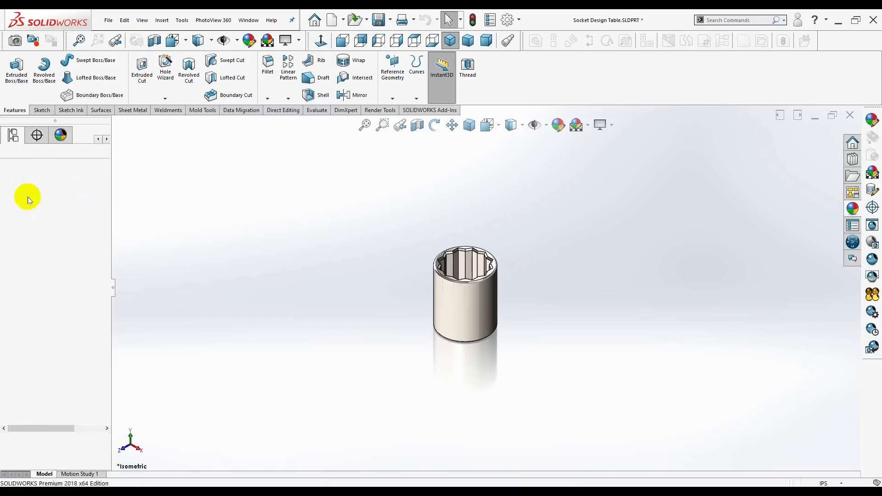
double_click(30, 211)
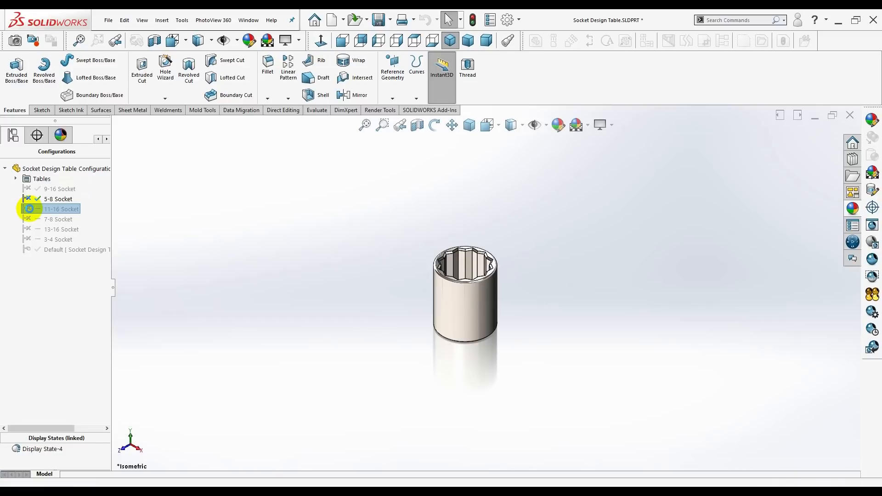
double_click(30, 219)
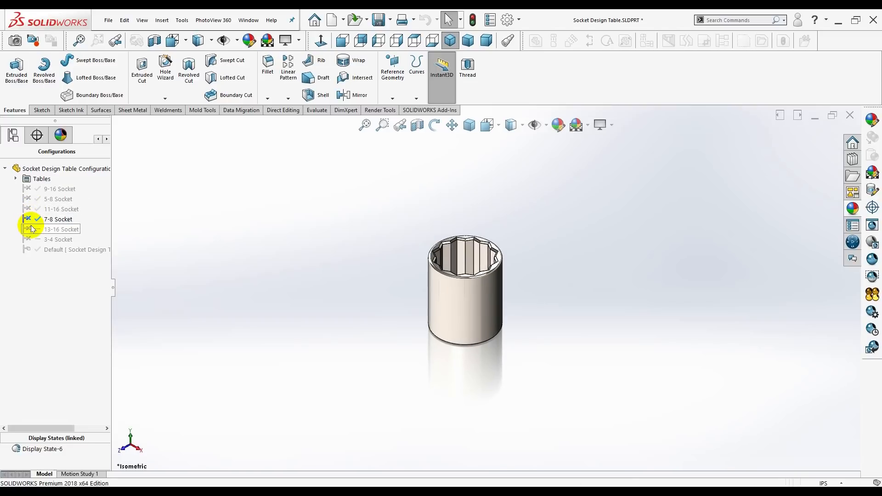
double_click(29, 227)
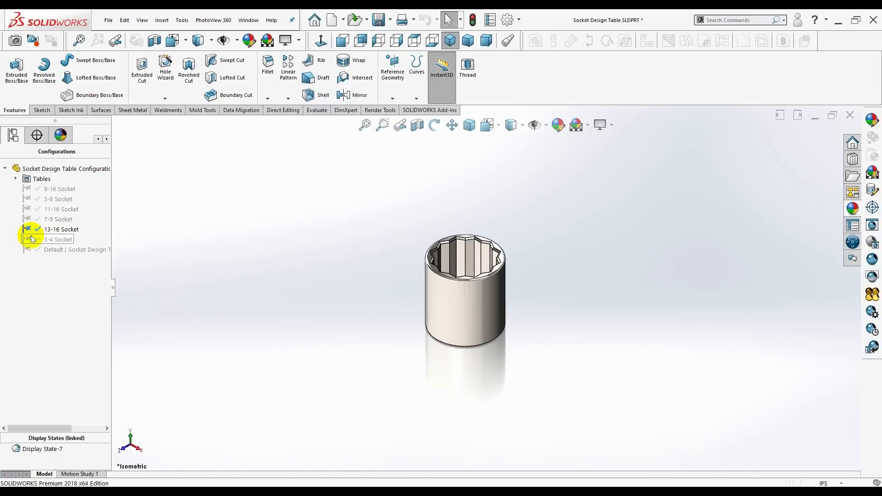
double_click(29, 239)
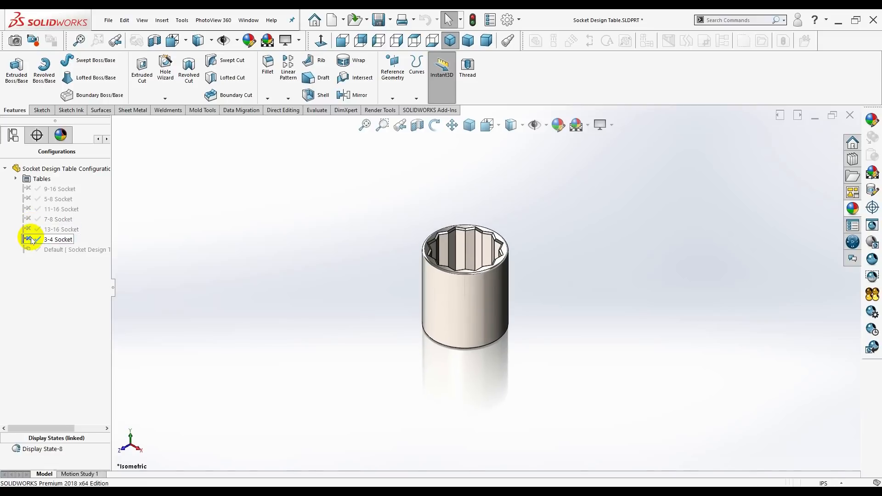
double_click(32, 248)
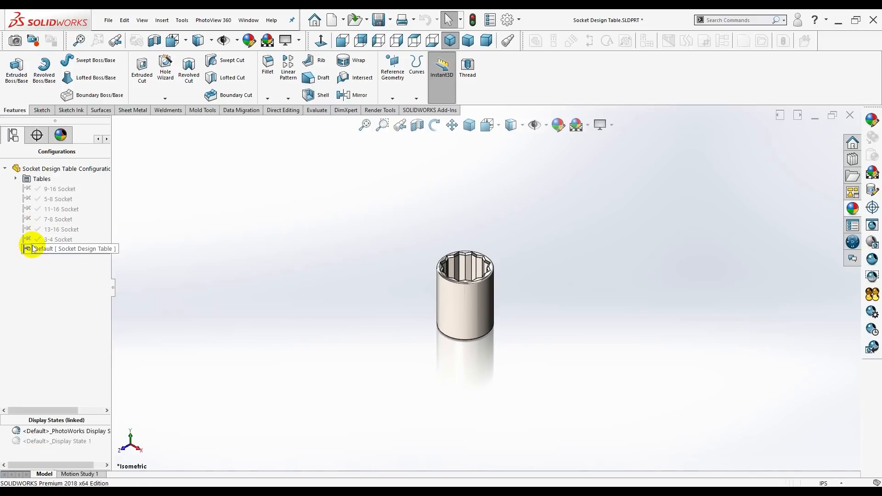
Step: Compare the 9-16 Socket configuration with 3-4 Socket, and examine the 3-4 Socket model up close
double_click(27, 189)
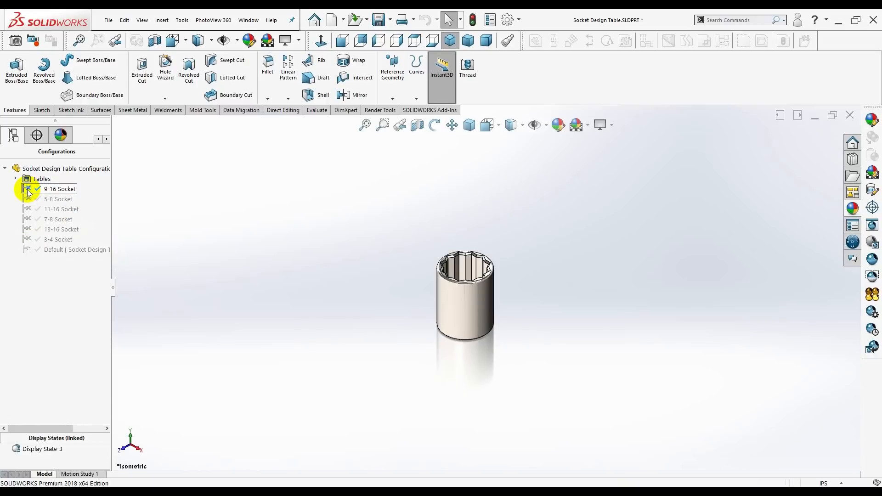
double_click(28, 239)
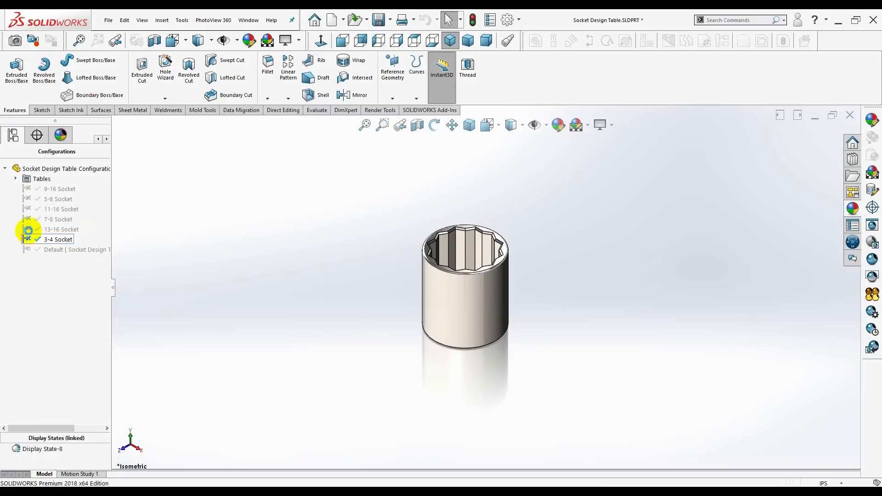
click(450, 41)
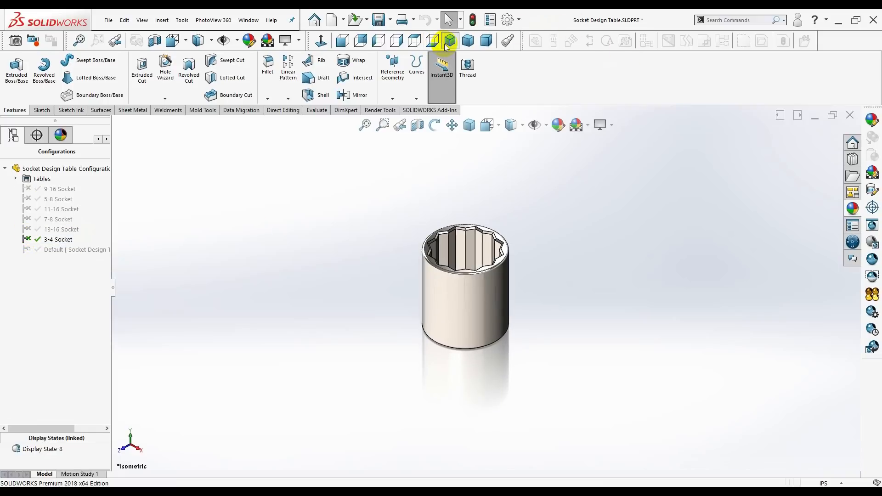
middle_drag(628, 186, 644, 382)
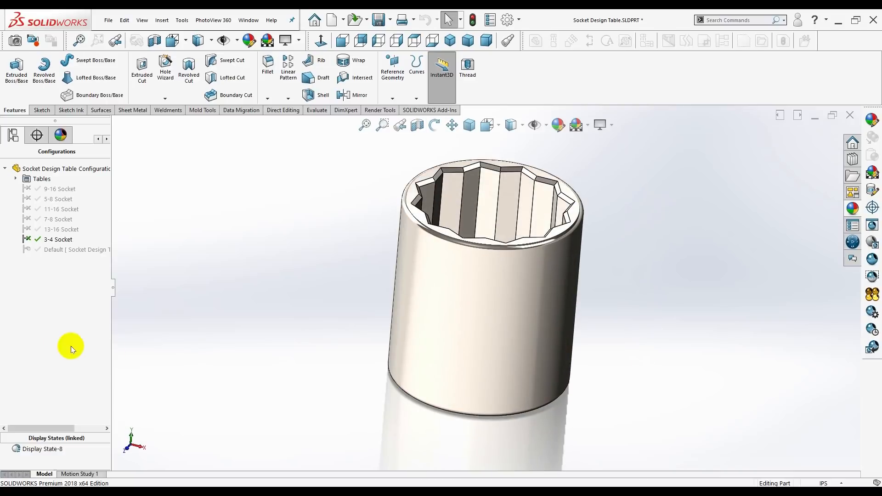
Step: Activate the 13-16 Socket and 7-8 Socket configurations and inspect their 12-point openings and square drive holes
click(31, 229)
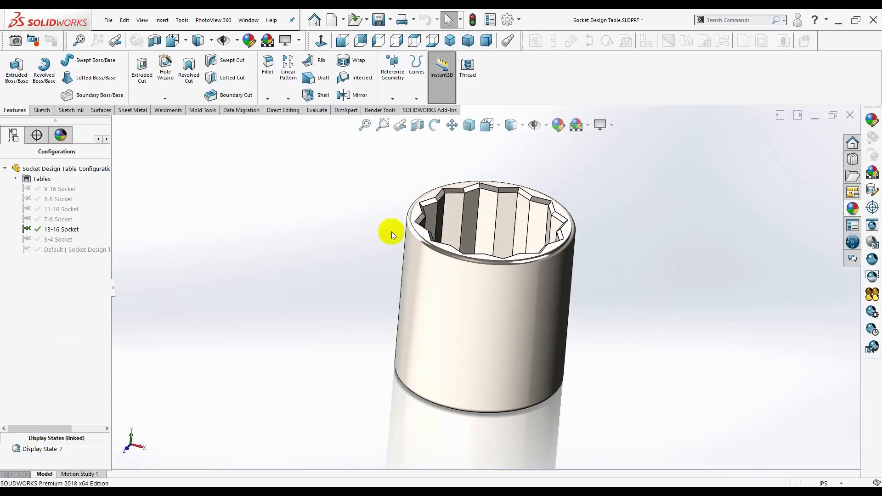
middle_drag(616, 268, 596, 349)
double_click(29, 221)
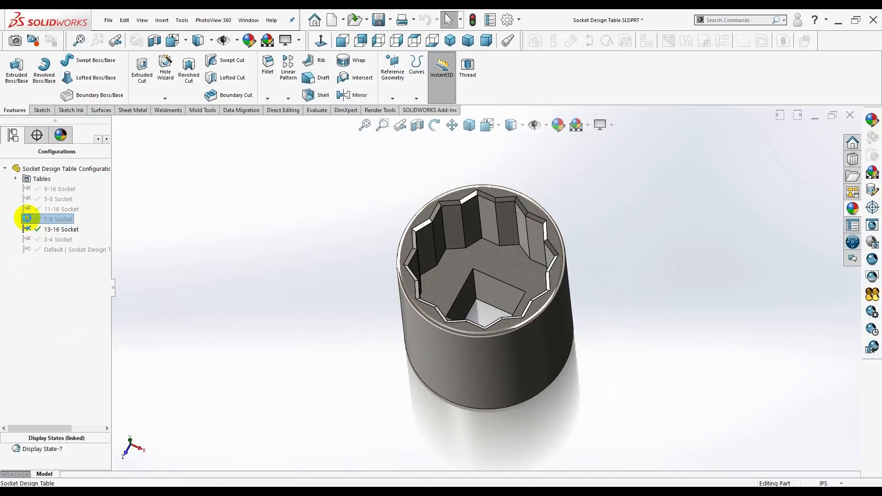
middle_drag(368, 319, 392, 239)
drag(392, 239, 363, 317)
key(Escape)
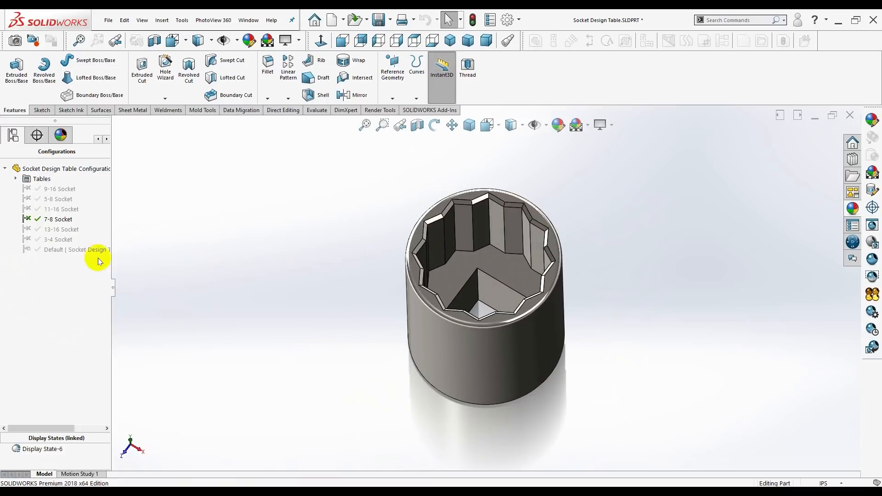
Step: Activate the 11-16, 5-8 and 9-16 Socket configurations one after another and inspect each model from different angles
double_click(27, 210)
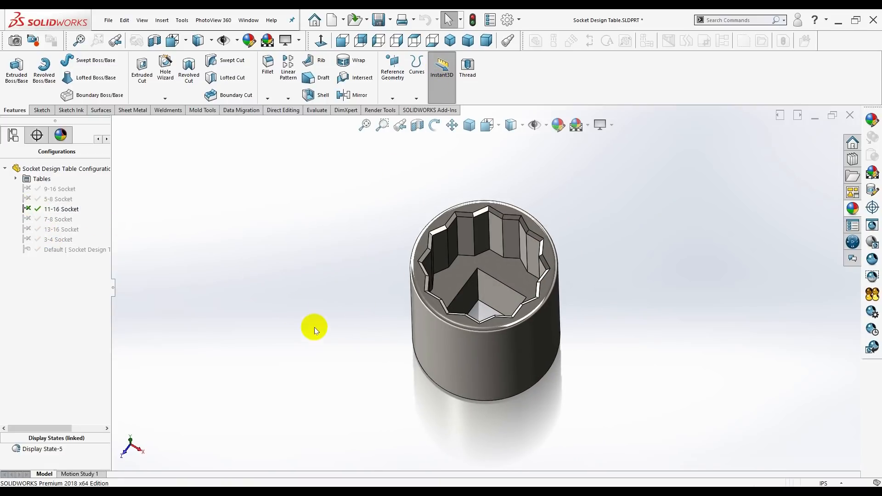
middle_drag(313, 327, 351, 318)
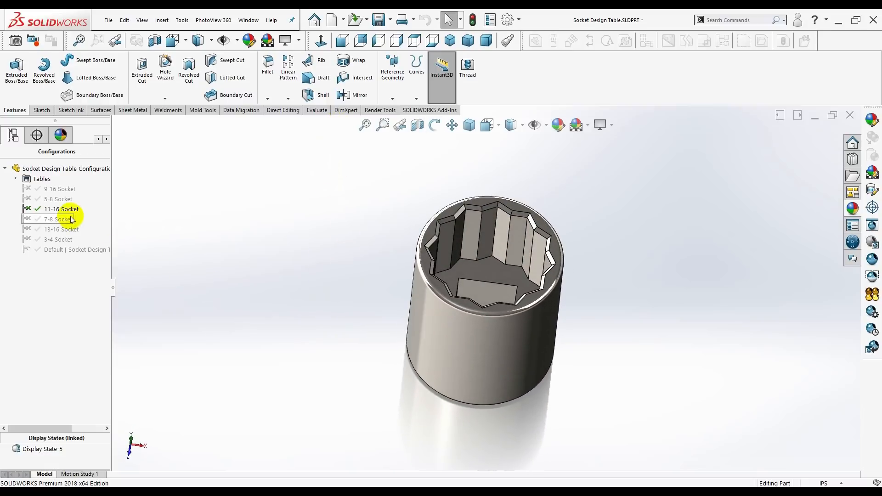
click(24, 199)
double_click(24, 199)
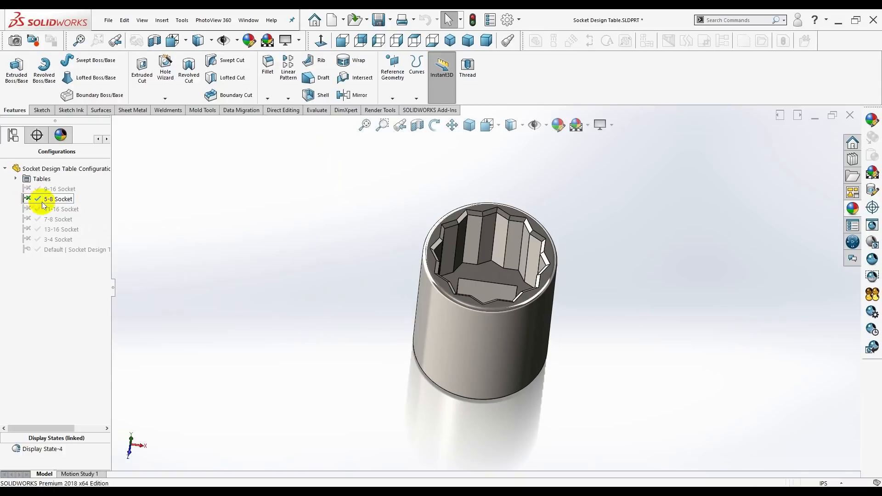
mouse_move(288, 281)
middle_down()
mouse_move(299, 105)
mouse_move(291, 270)
middle_up()
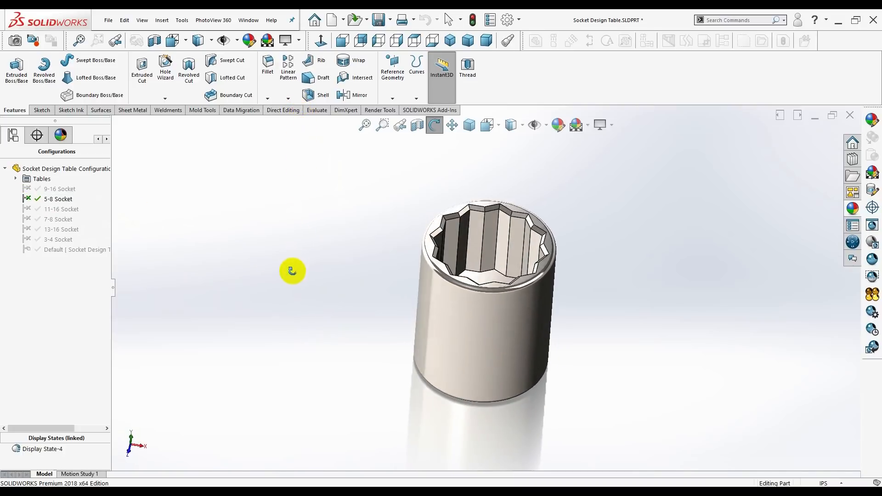
click(26, 189)
double_click(26, 189)
middle_drag(341, 271, 335, 250)
mouse_move(334, 249)
mouse_down()
mouse_move(367, 98)
mouse_move(347, 59)
mouse_move(346, 244)
mouse_up()
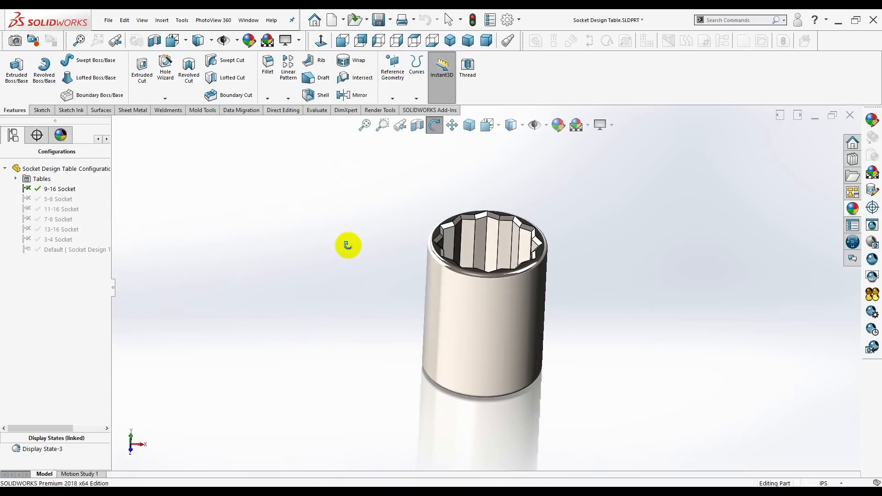
key(Escape)
Step: Activate the Default configuration and display the socket in the isometric view with the shading style that hides edges
double_click(51, 249)
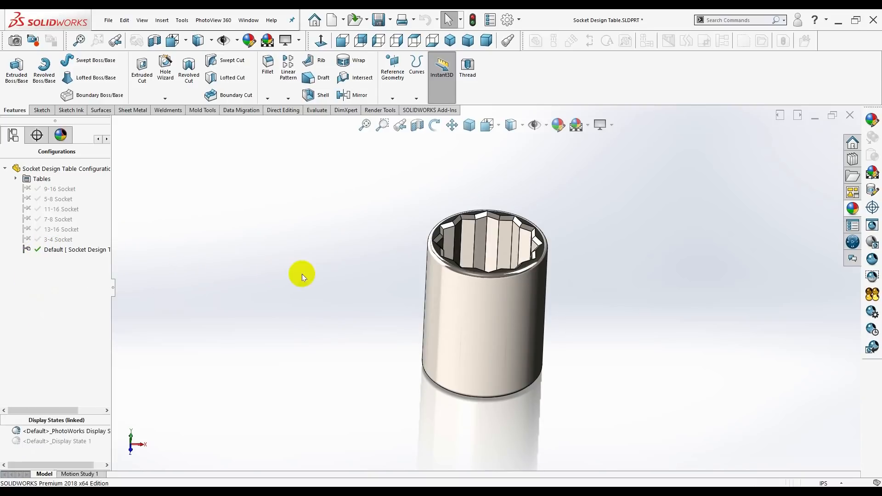
middle_drag(302, 271, 306, 199)
click(450, 41)
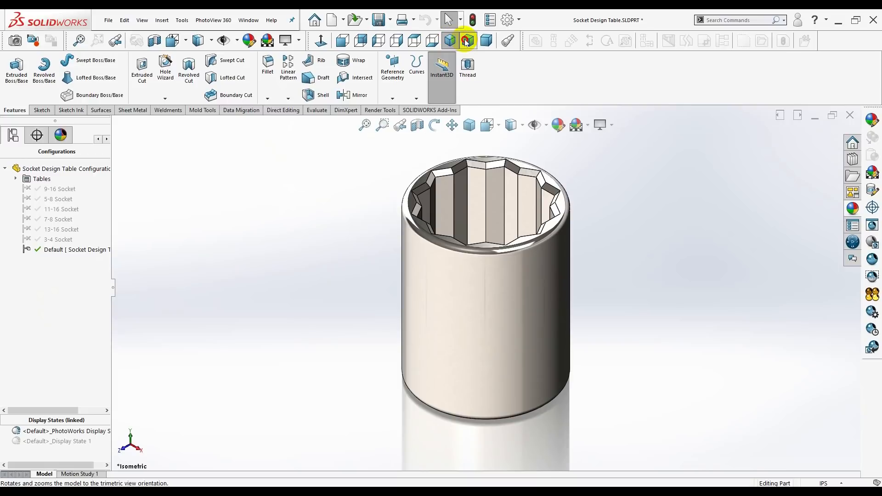
click(467, 40)
click(486, 41)
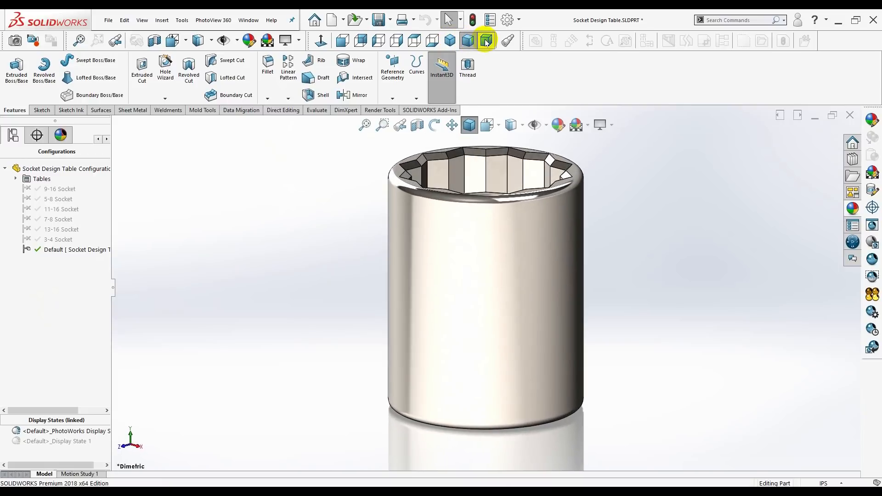
click(450, 40)
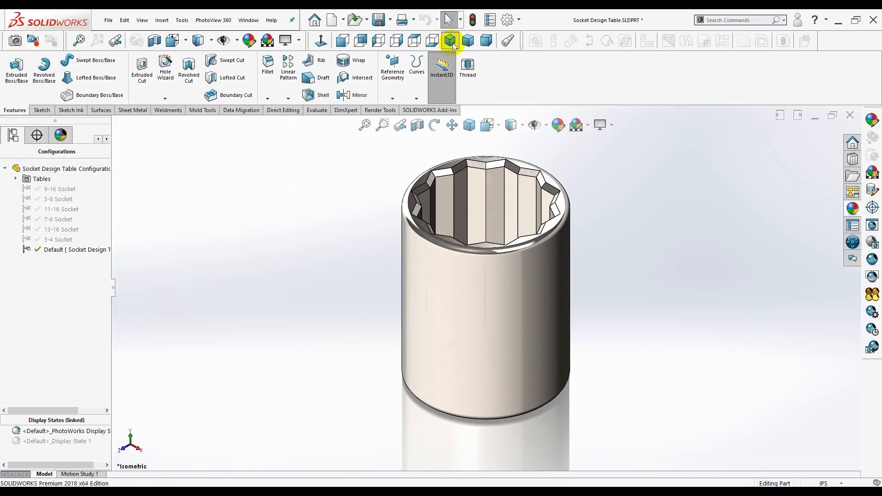
click(515, 131)
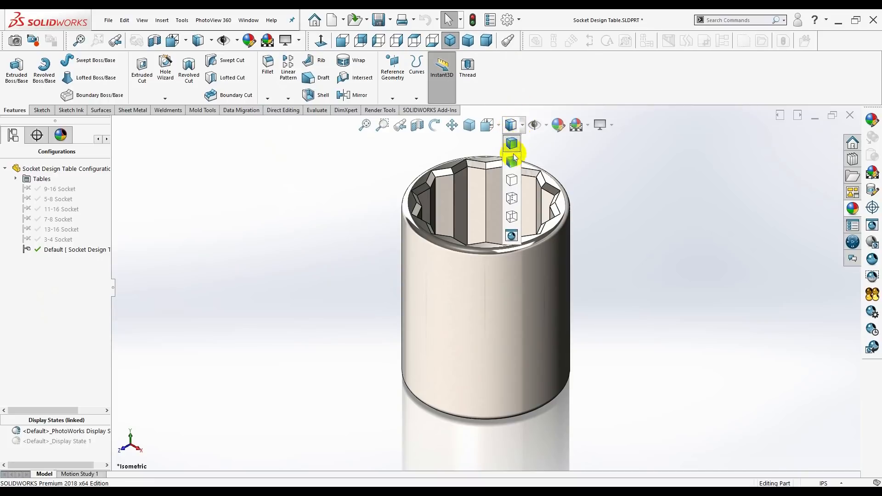
click(512, 144)
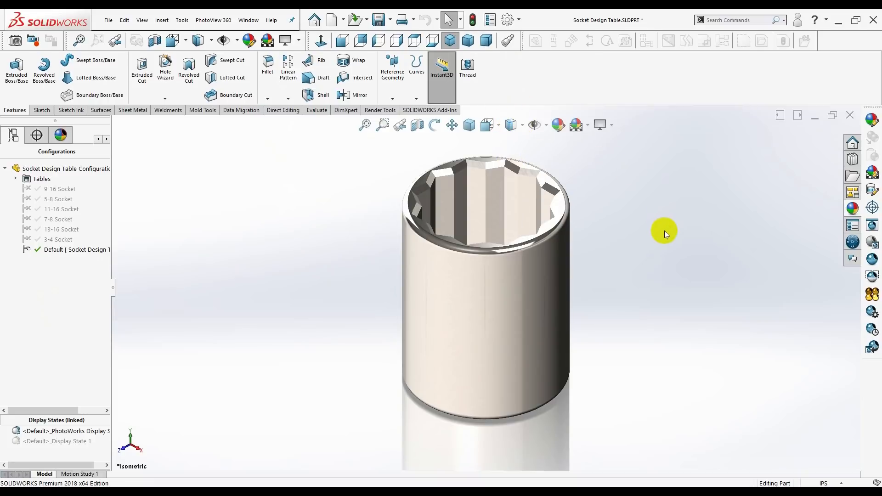